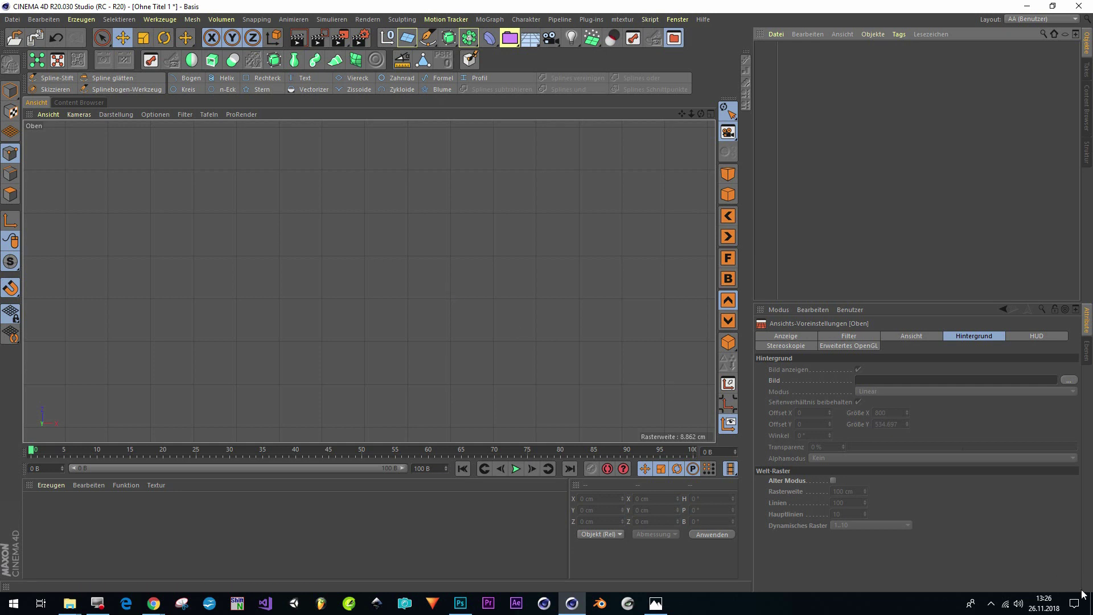
Minimise Cinema 4D to reveal the Stadvilla floor-plan JPG on the desktop.
left_click(1090, 605)
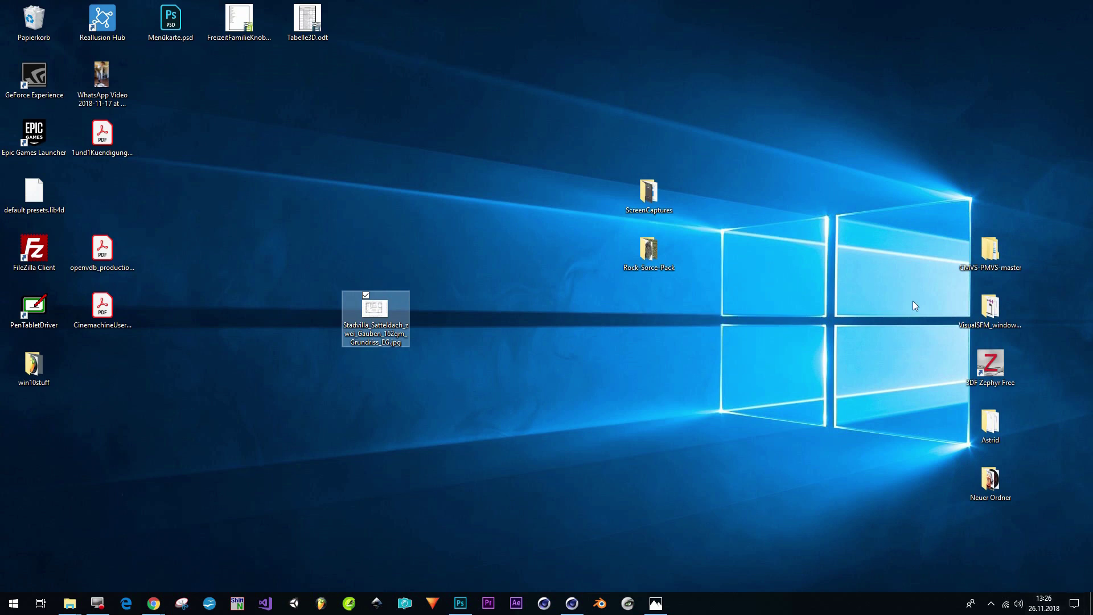
View the Stadvilla ground-floor plan JPG in Photos, then return to Cinema 4D.
double_click(376, 311)
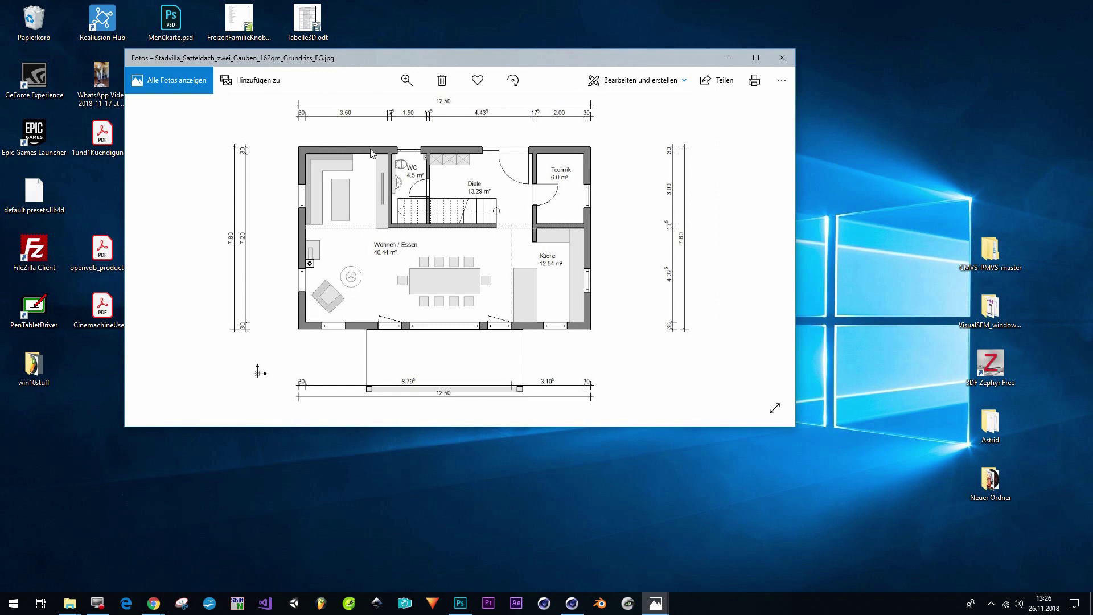
left_click(572, 603)
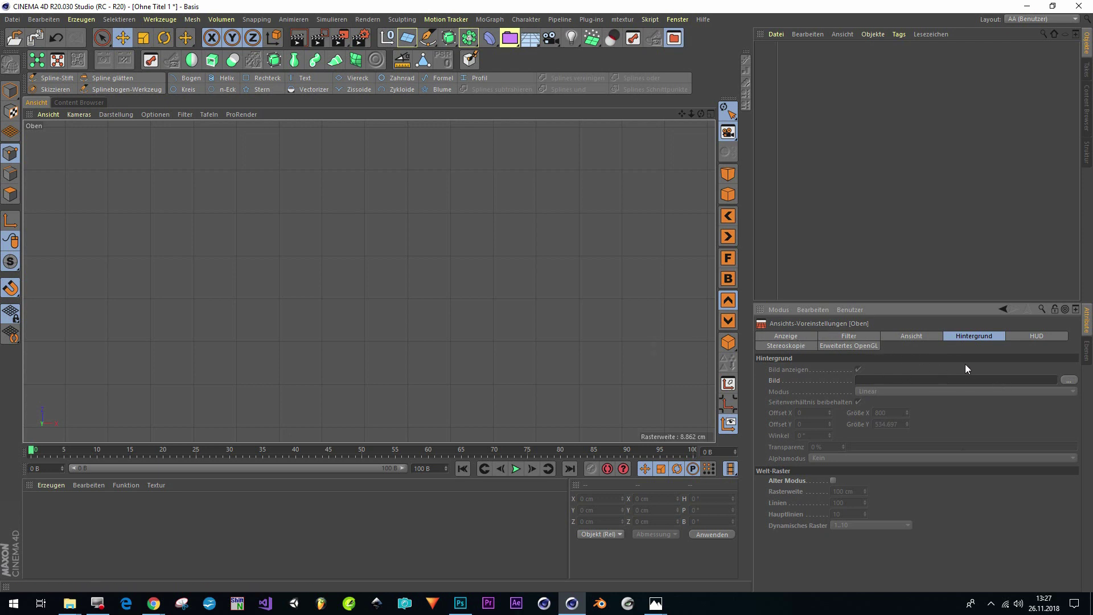
Load the Stadvilla floor-plan JPG as the top view's background image and frame it.
left_click(1067, 380)
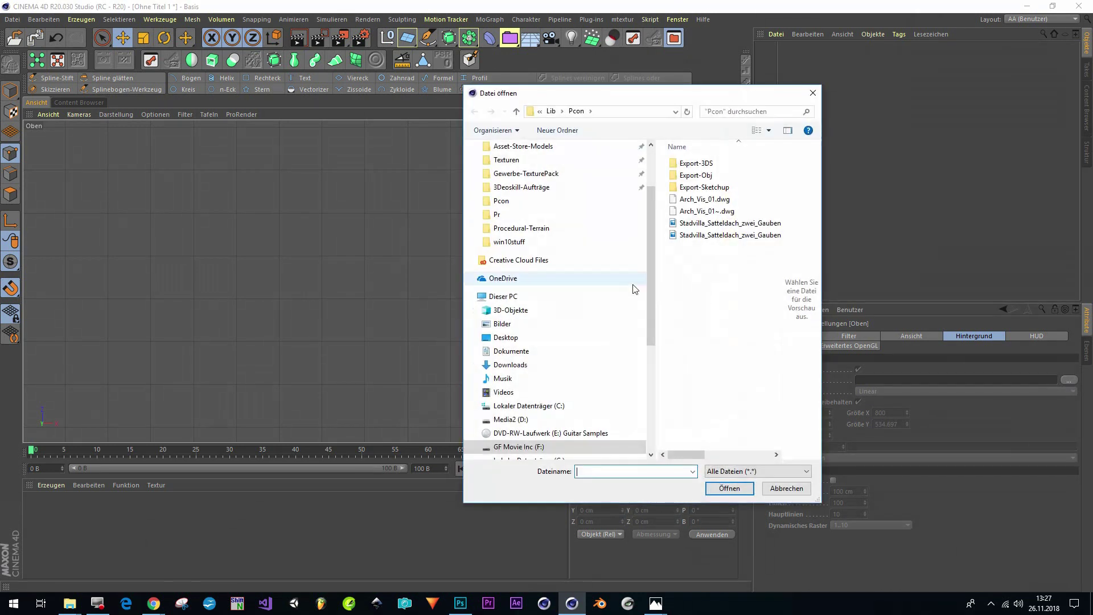
left_click(705, 222)
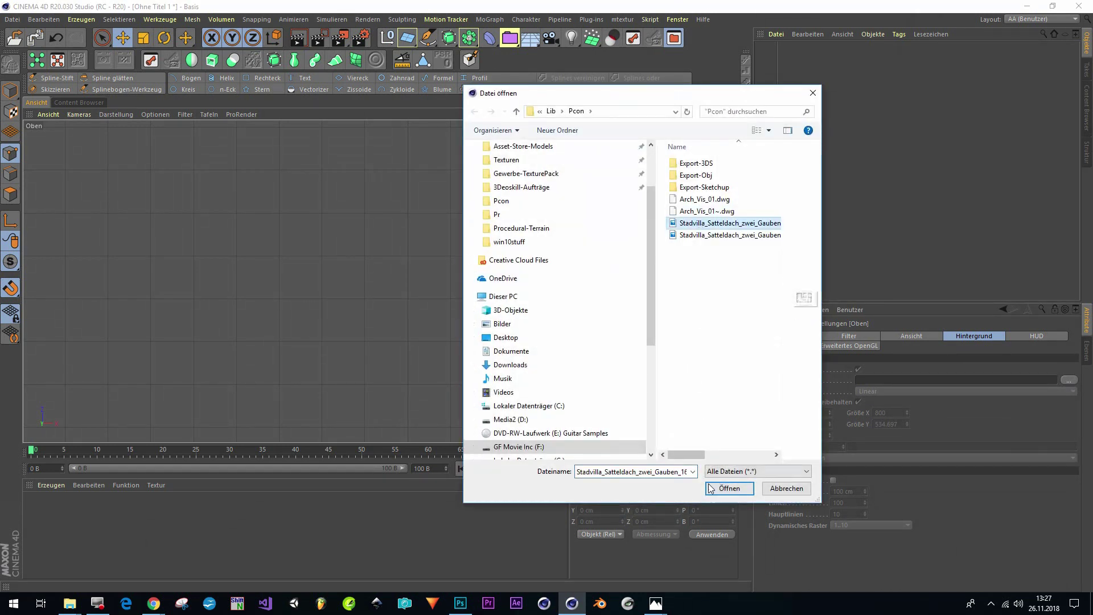
left_click(723, 485)
scroll(501, 290, "down", 10)
middle_click_drag(519, 286, 364, 342, "alt")
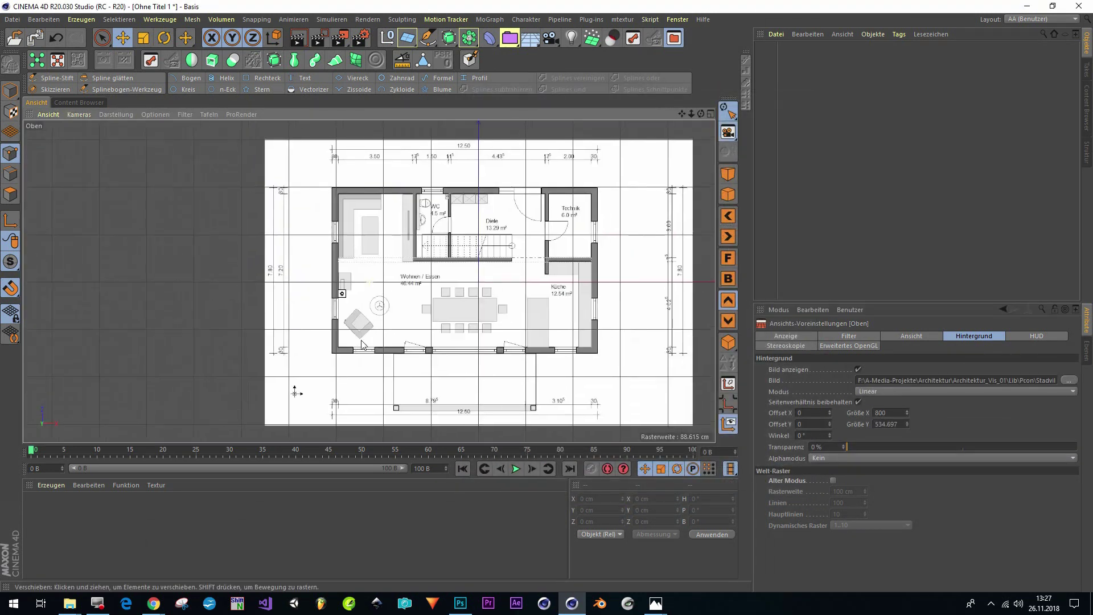
scroll(413, 325, "up", 1)
Compare the background against the floor plan in Photos, then close the Photos window.
mouse_move(655, 603)
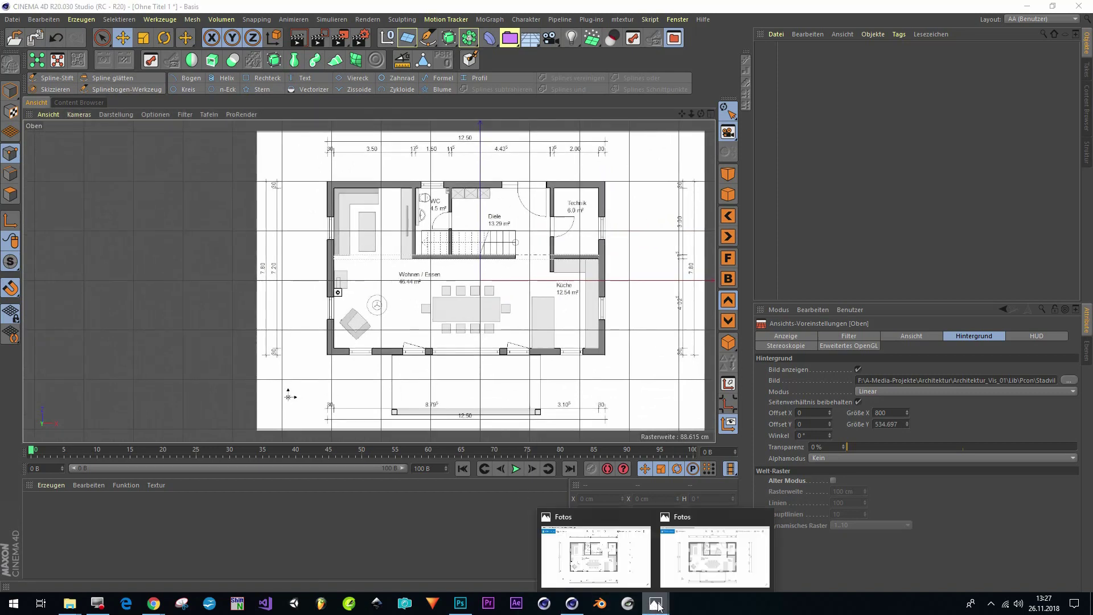
left_click(705, 529)
left_click_drag(586, 57, 923, 111)
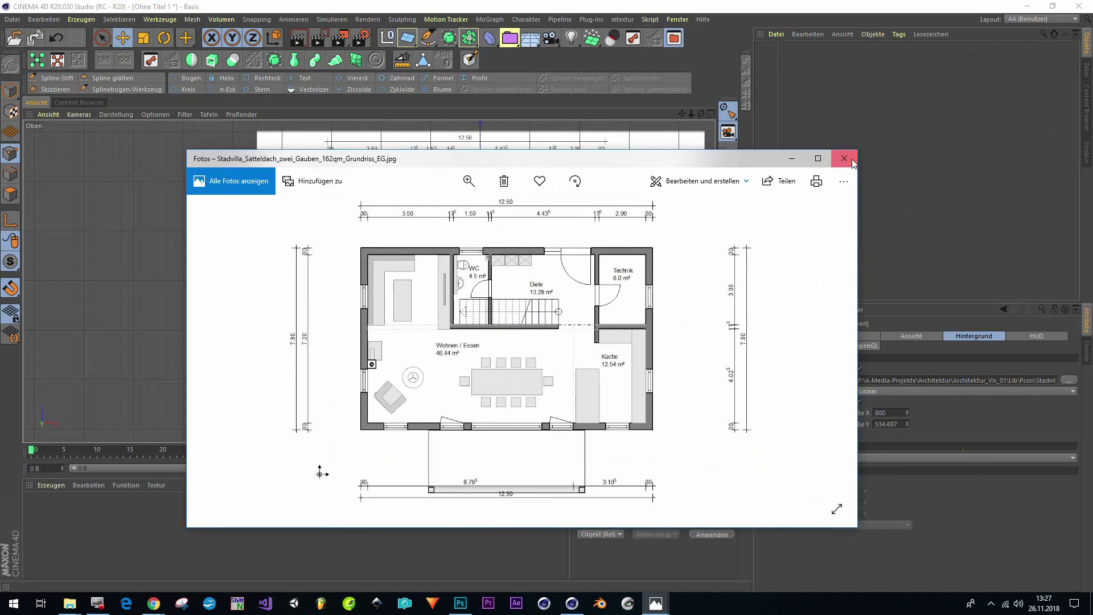
left_click(851, 158)
scroll(365, 328, "up", 10)
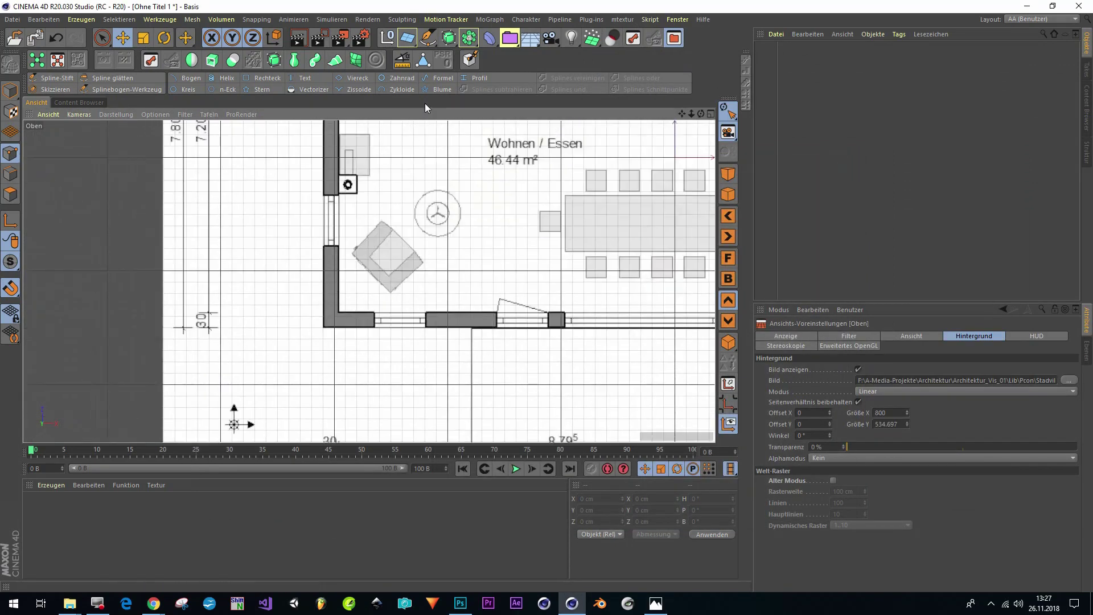
Add a plane, shrink it, and move it to the floor plan's lower-left wall corner.
left_click(407, 38)
double_click(836, 383)
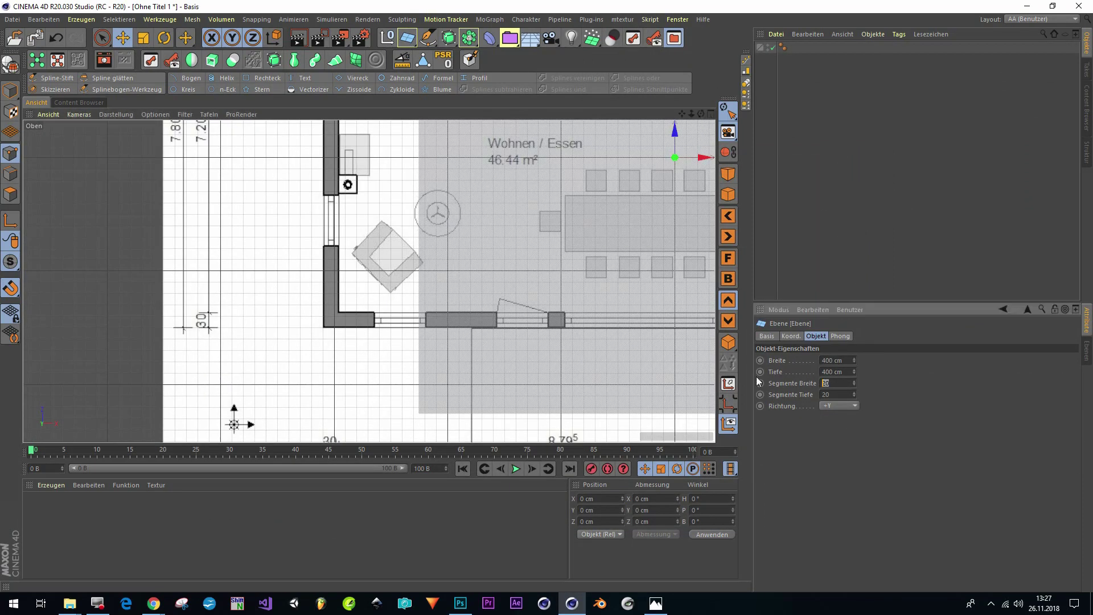
key("t")
left_click_drag(610, 343, 433, 244)
key("e")
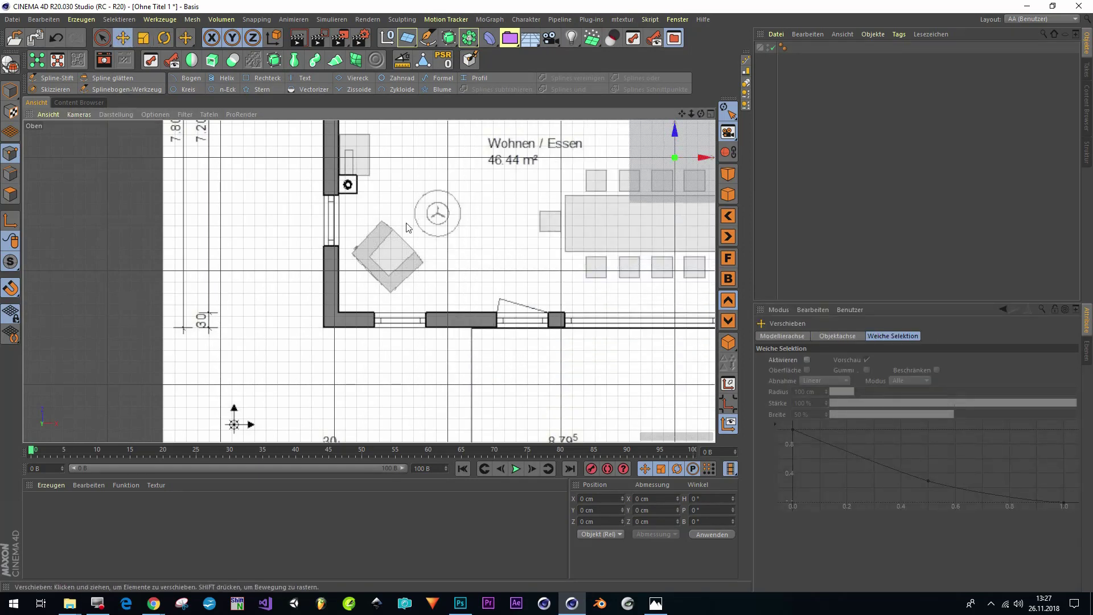
left_click_drag(652, 165, 342, 302)
scroll(341, 298, "up", 8)
scroll(439, 308, "down", 8)
Scale the plane down to a small square matching the wall thickness on the corner.
key("t")
left_click_drag(543, 309, 132, 318)
key("e")
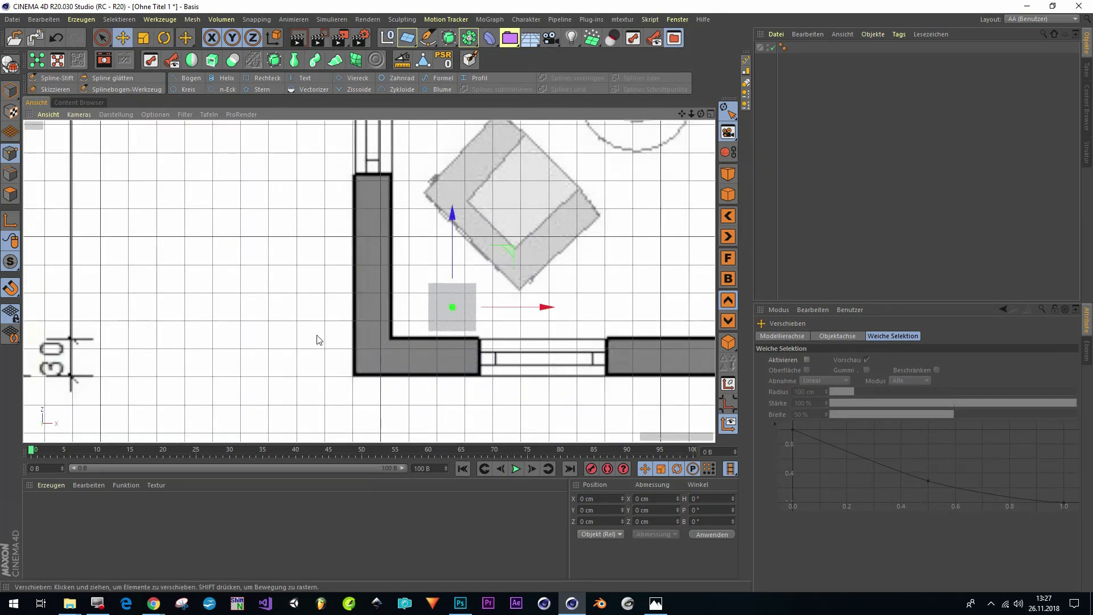
left_click_drag(453, 310, 376, 351)
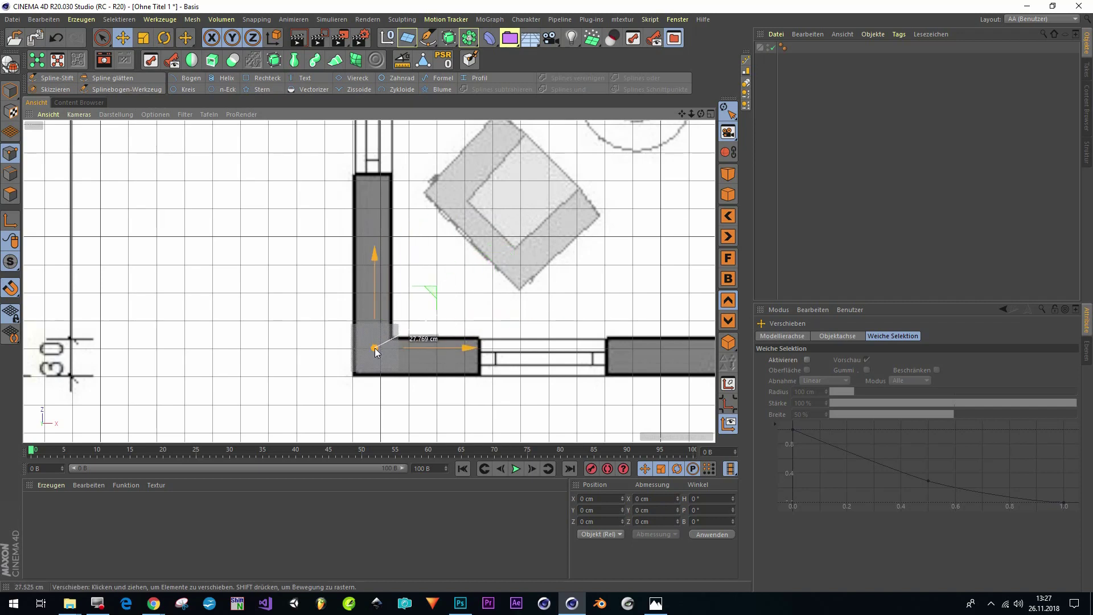
scroll(390, 341, "up", 6)
key("t")
left_click_drag(514, 294, 422, 312)
key("e")
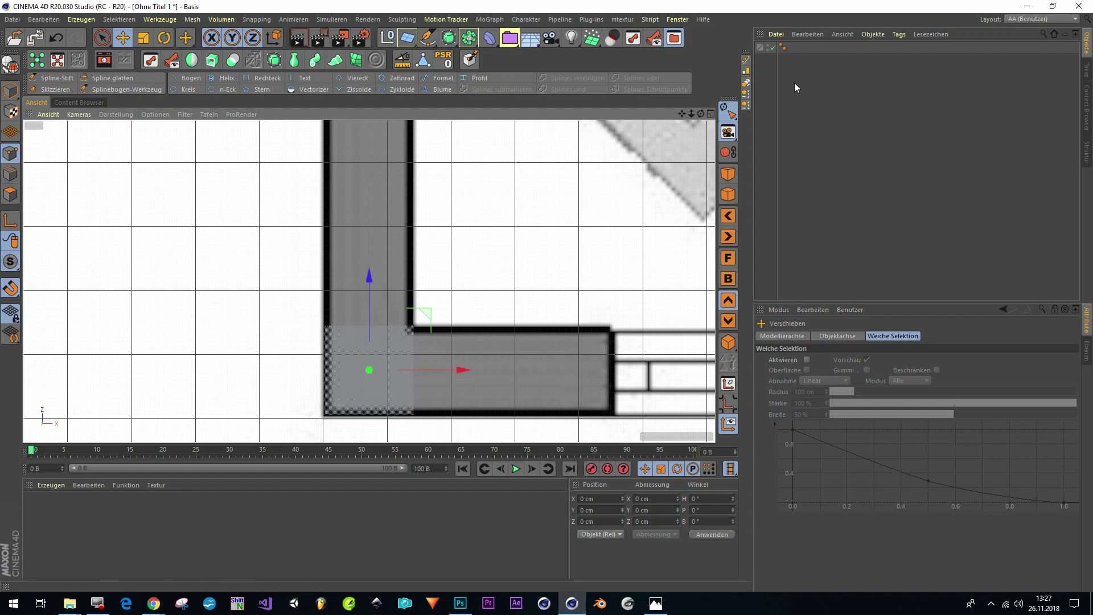
Widen the Object Manager name column and select the Ebene plane.
left_click(778, 186)
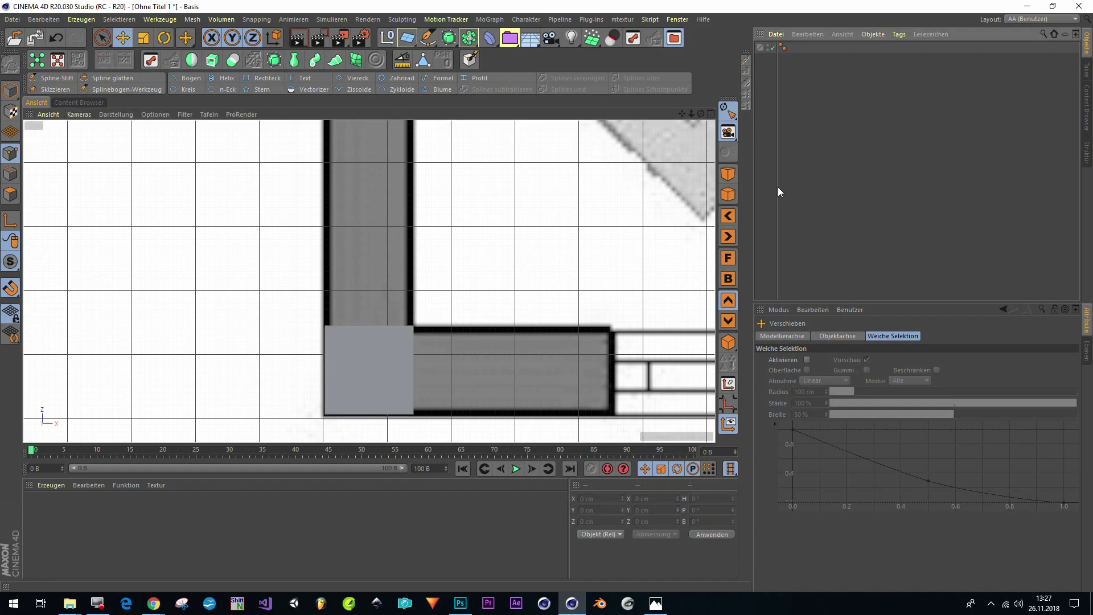
left_click_drag(776, 187, 864, 187)
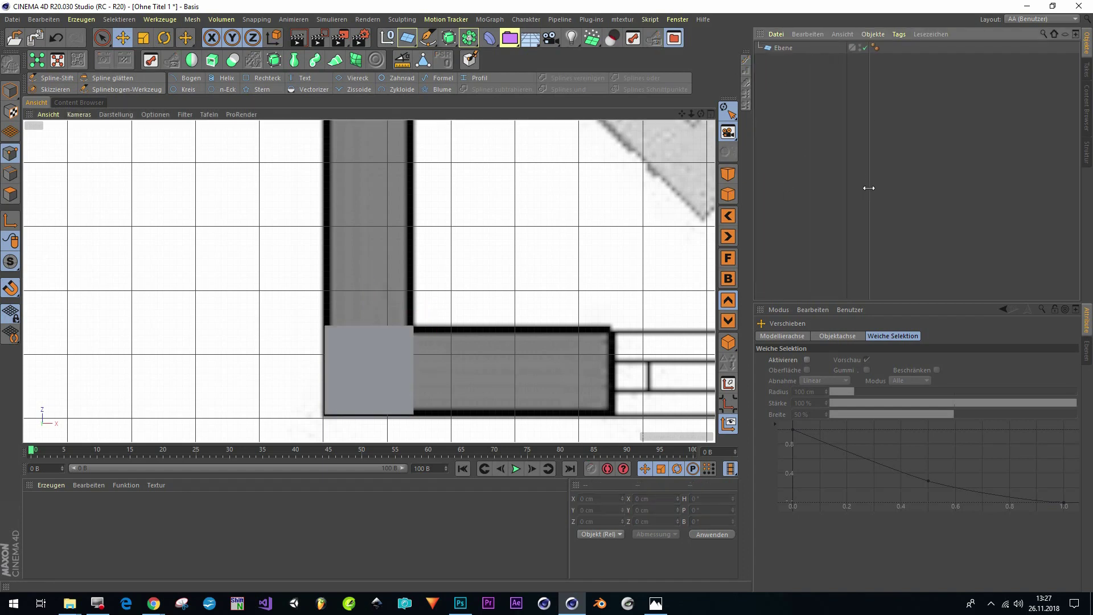
left_click(784, 50)
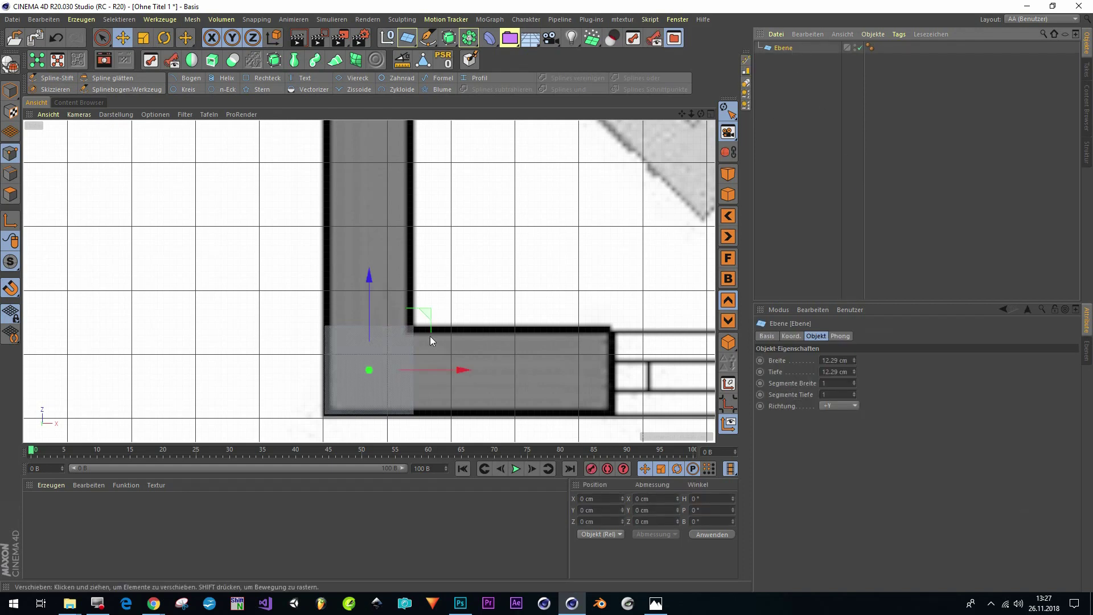
scroll(392, 332, "up", 1)
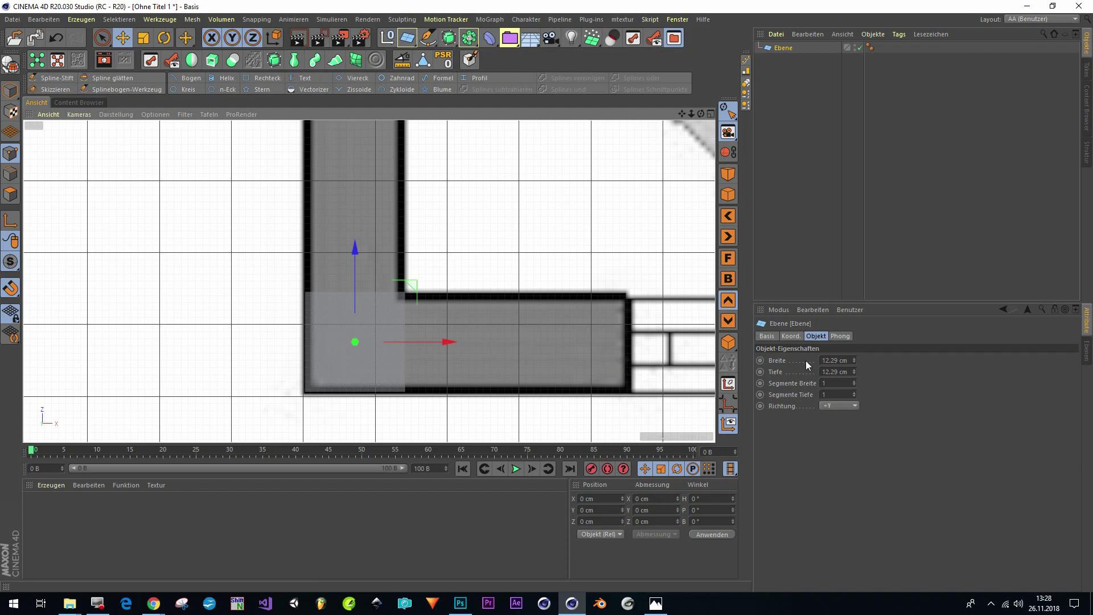
Set the plane's Breite and Tiefe to 12 cm each.
left_click_drag(823, 360, 859, 364)
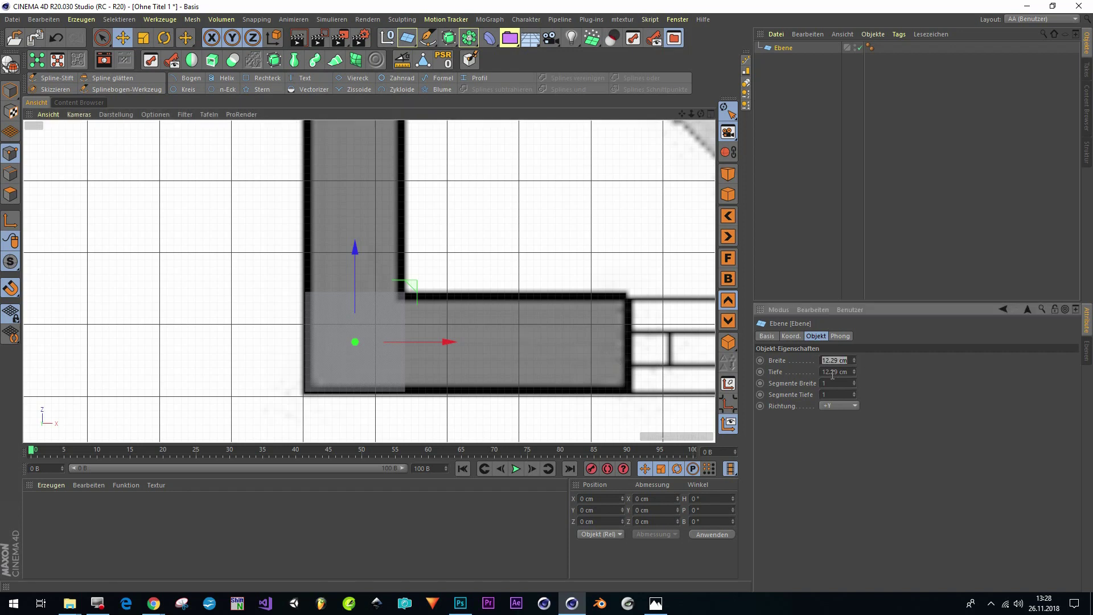
type("12")
key("Return")
mouse_move(823, 371)
left_mouse_down()
mouse_move(862, 375)
mouse_move(814, 372)
left_mouse_up()
left_click(850, 372)
type("12")
key("Return")
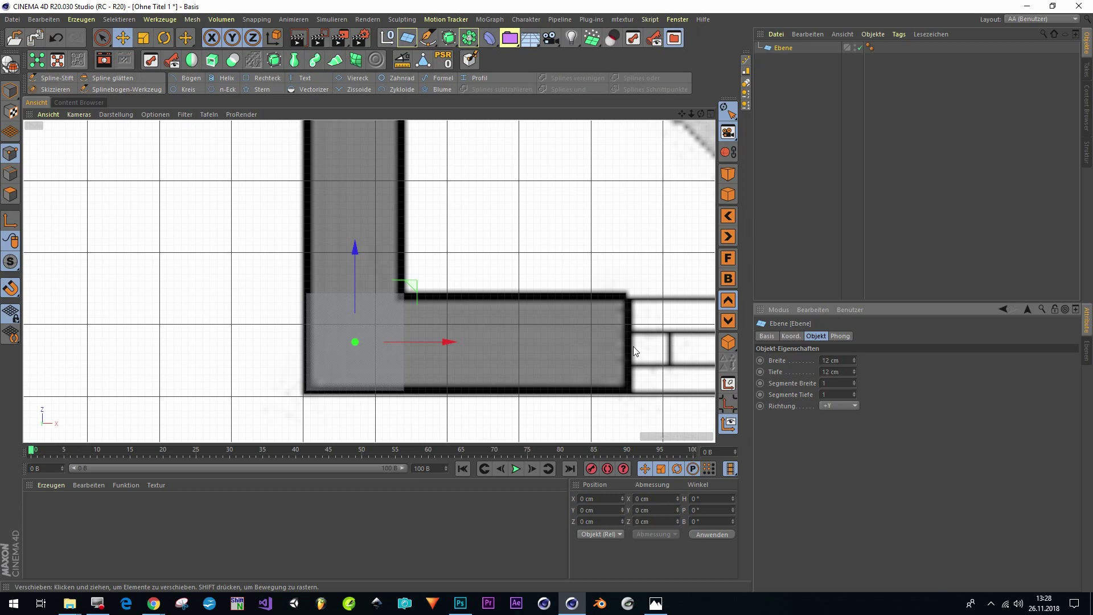
scroll(465, 333, "down", 4)
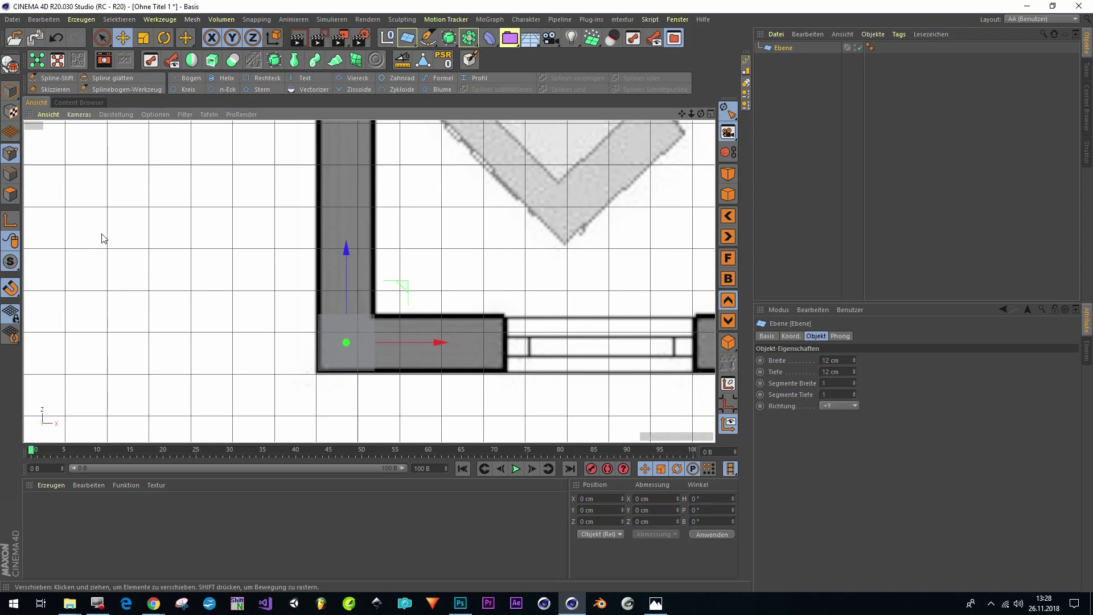
Make the plane editable and extrude its top edge upward along the left wall.
left_click(12, 72)
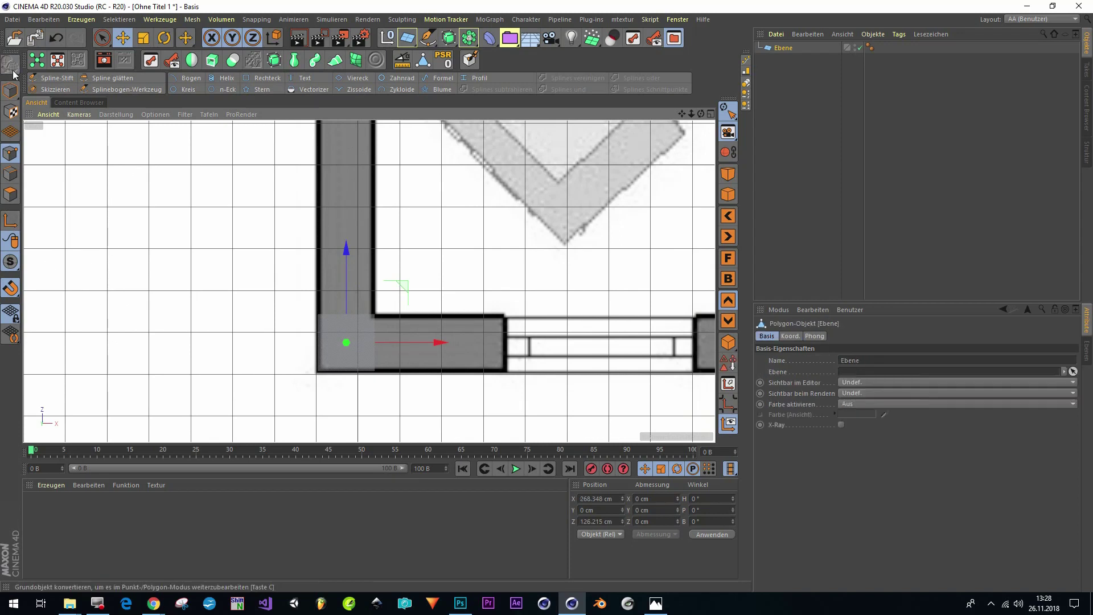
left_click(11, 173)
left_click(348, 313)
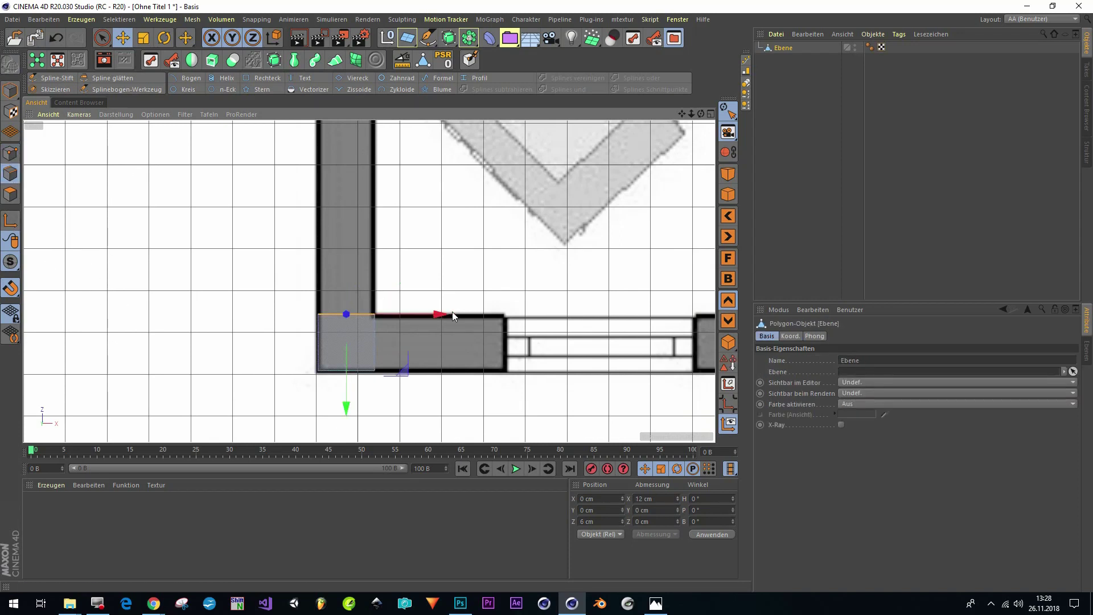
key("d")
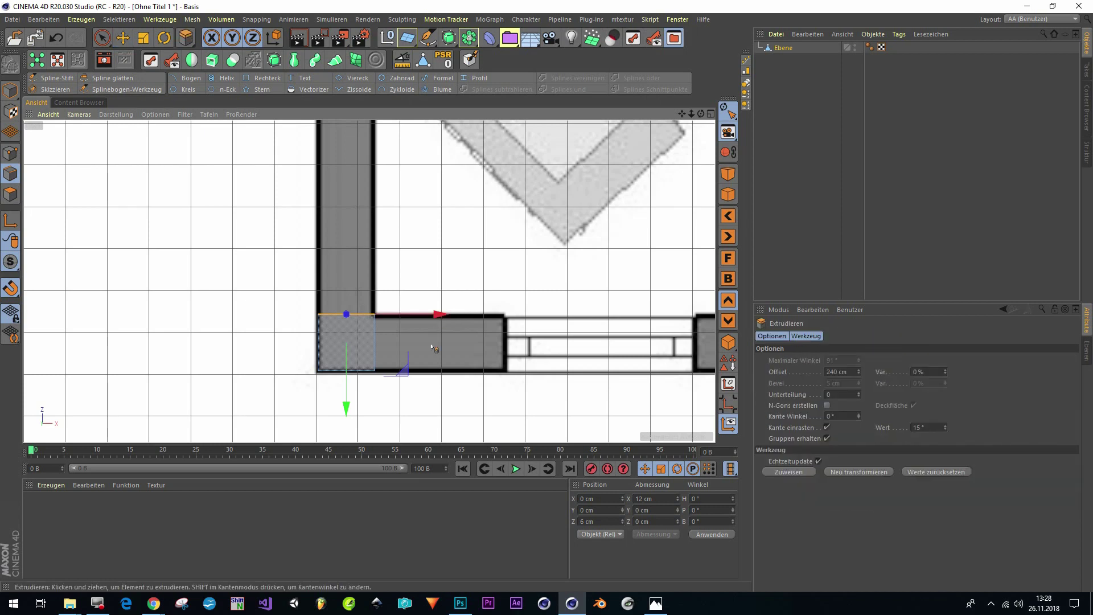
left_click_drag(346, 407, 344, 323)
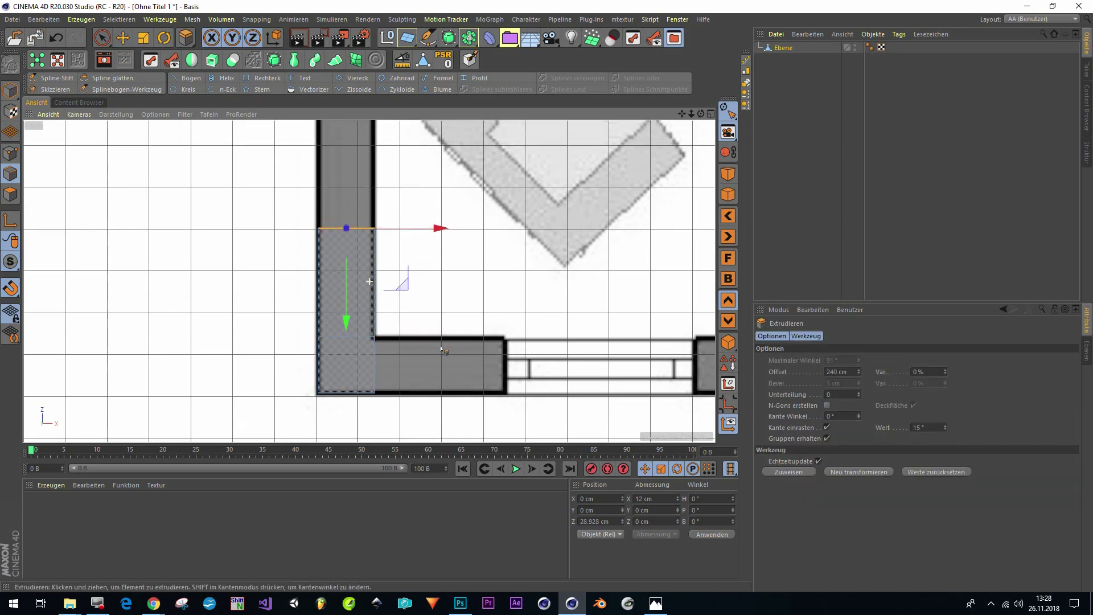
Keep extruding the edge up the wall into a strip about 199 cm long.
scroll(441, 349, "down", 3)
left_click_drag(387, 404, 385, 309)
middle_click_drag(426, 313, 441, 372, "alt")
left_click_drag(402, 368, 398, 244, "ctrl")
middle_click_drag(397, 243, 405, 319, "alt")
left_click_drag(406, 320, 400, 244)
middle_click_drag(401, 244, 441, 345, "alt")
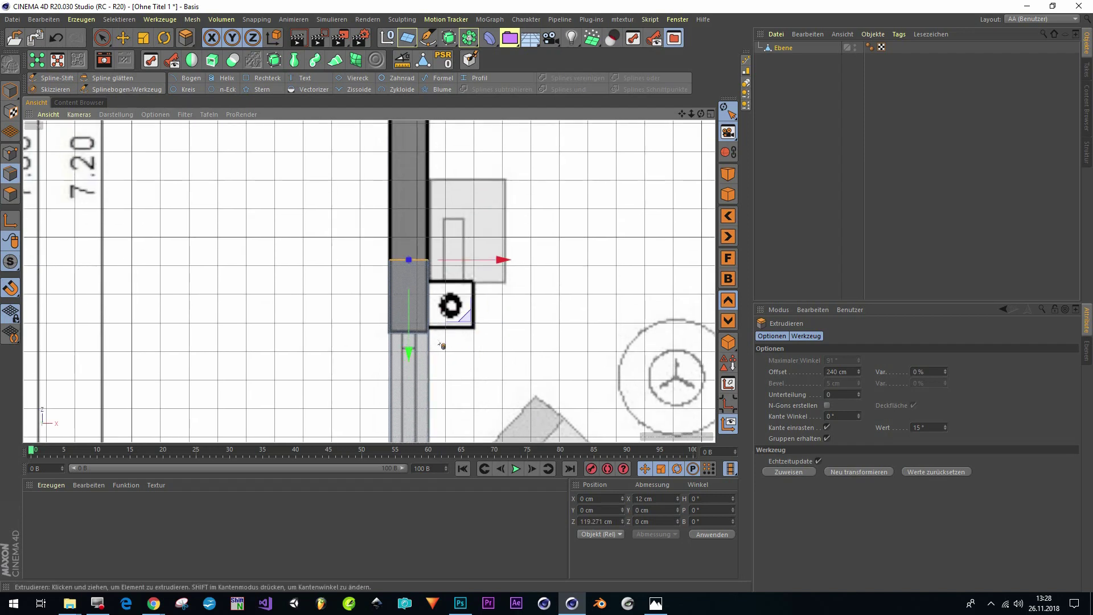
scroll(442, 345, "down", 6)
left_click_drag(442, 431, 489, 307)
scroll(490, 297, "down", 2)
middle_click_drag(487, 296, 423, 210, "alt")
scroll(410, 204, "up", 4)
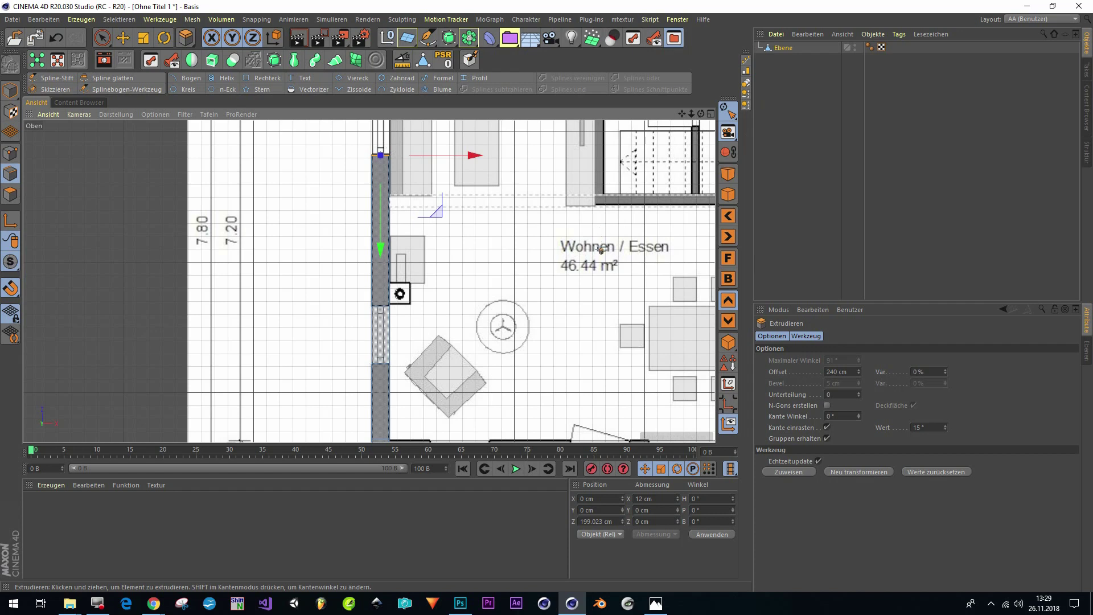
key("ctrl+d")
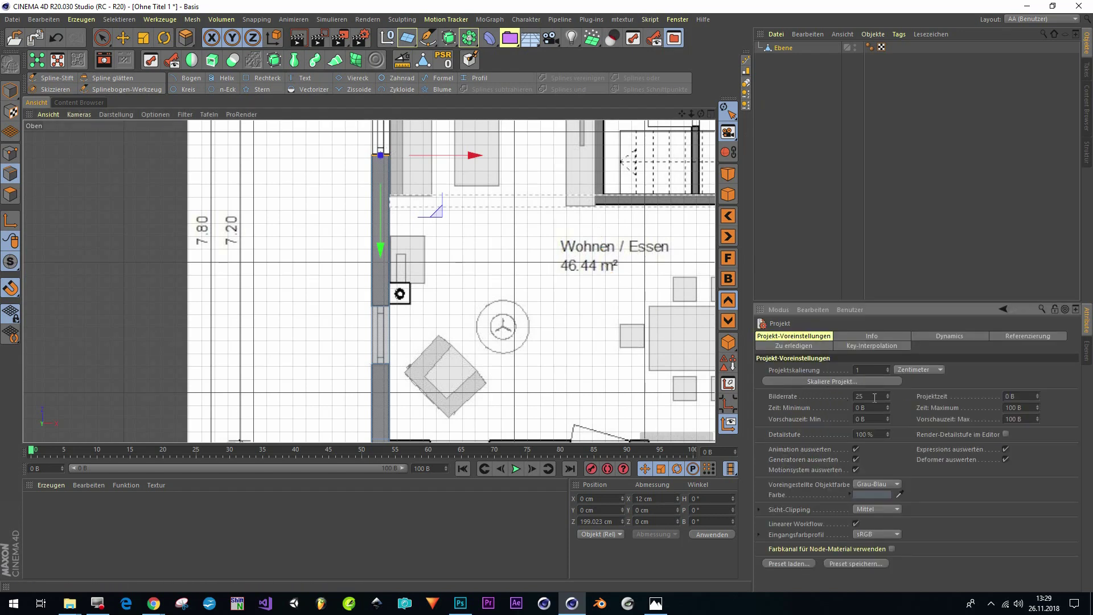
left_click(842, 383)
type("12")
key("Tab")
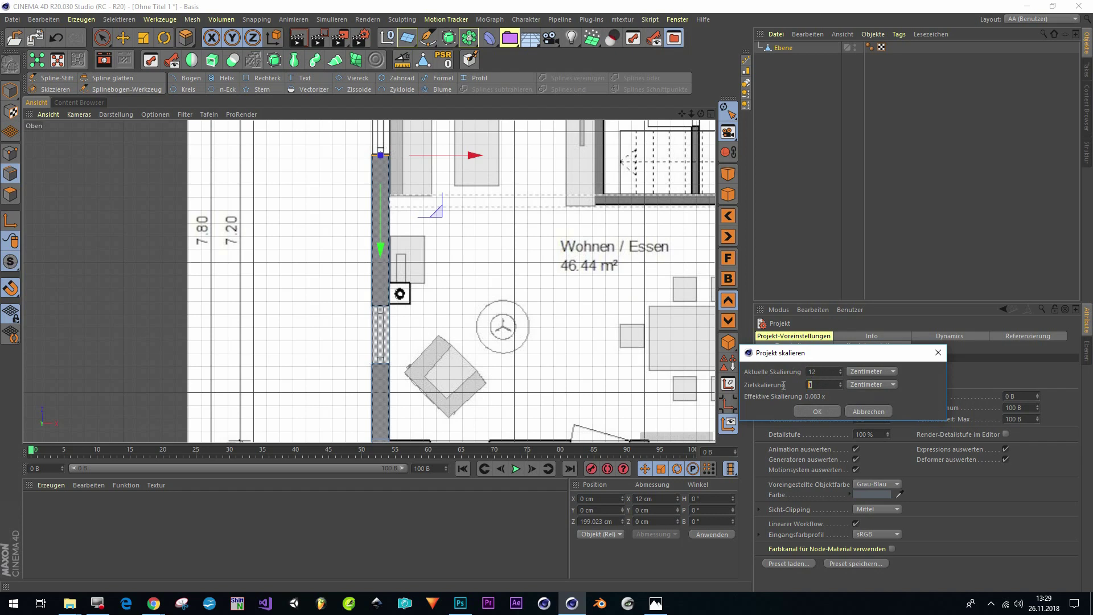
left_click(829, 409)
scroll(435, 283, "down", 5)
scroll(496, 284, "up", 1)
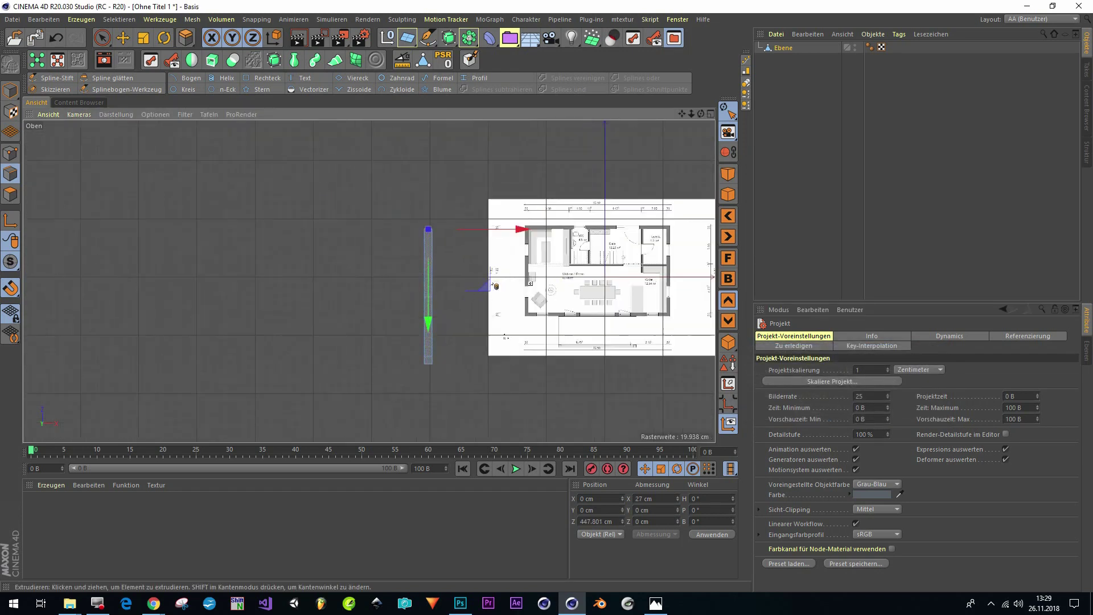
scroll(442, 253, "up", 7)
scroll(435, 223, "down", 6)
middle_click_drag(433, 253, 425, 246, "alt")
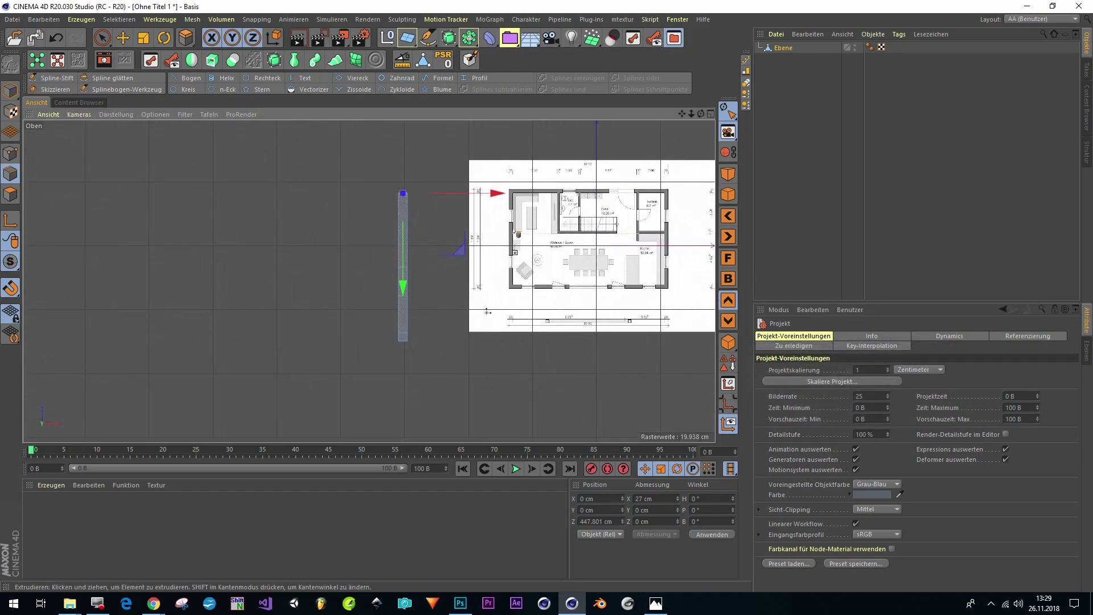
scroll(393, 212, "up", 4)
scroll(449, 242, "down", 3)
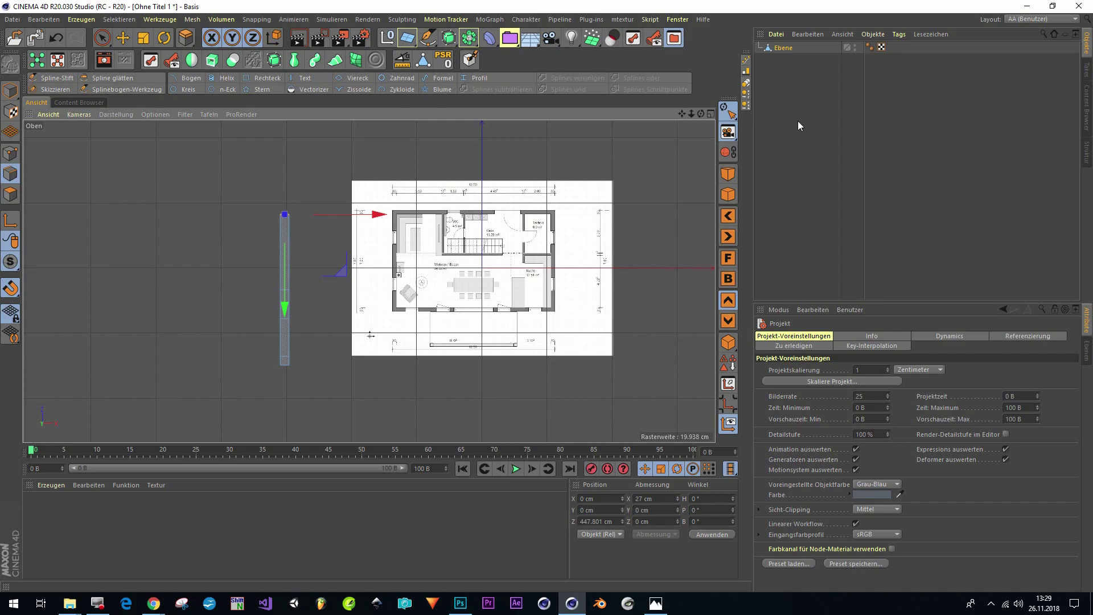
Delete the Ebene wall strip and clear the floor-plan image from the top view's background.
left_click(784, 48)
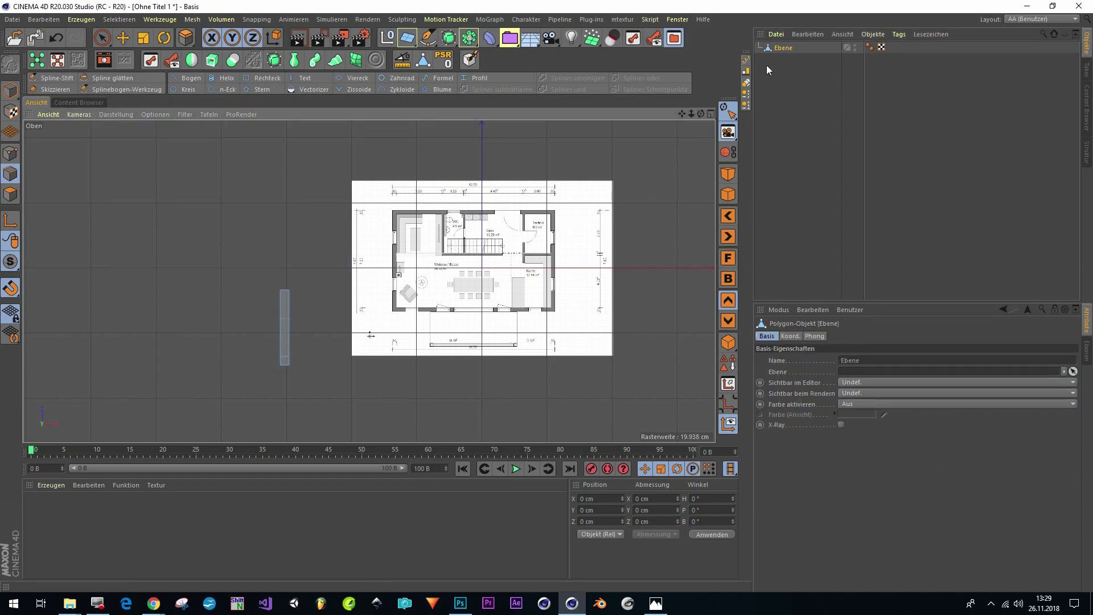
key("Delete")
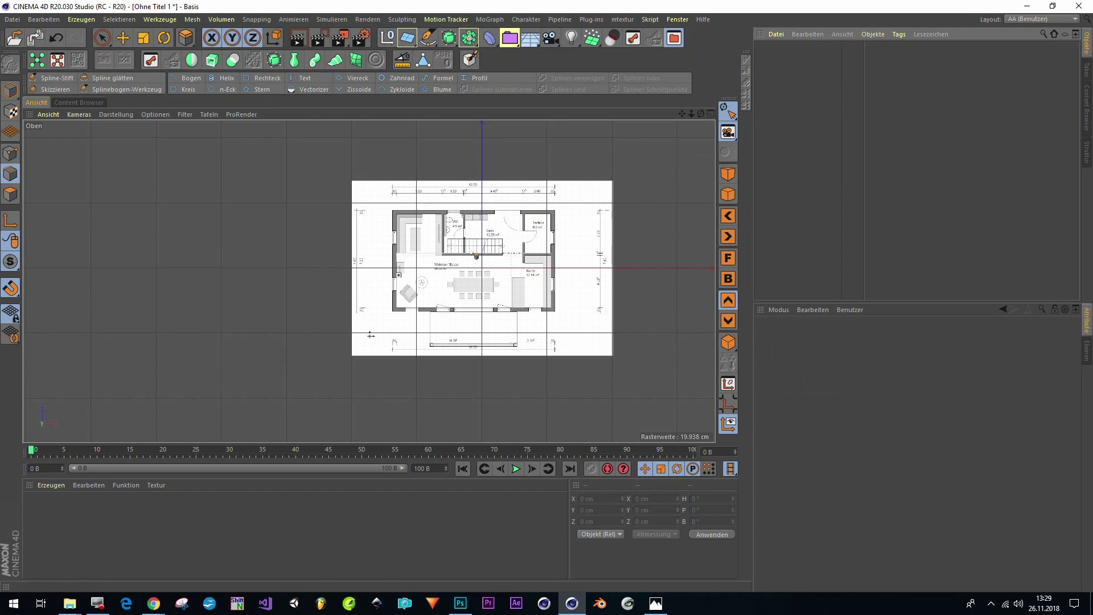
key("shift+v")
left_click(974, 380)
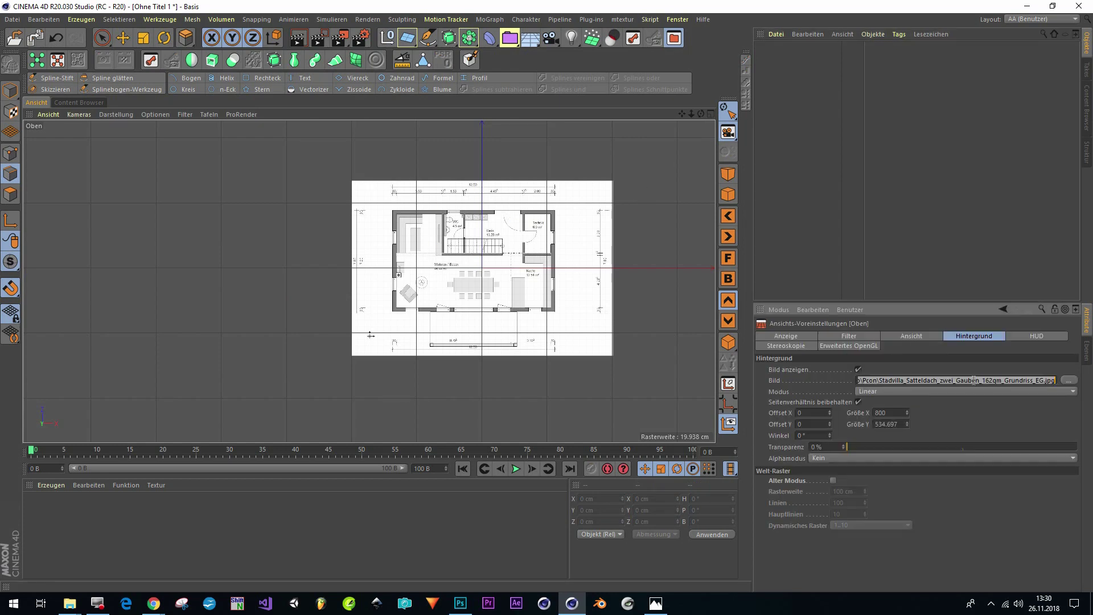
key("BackSpace")
left_click(825, 229)
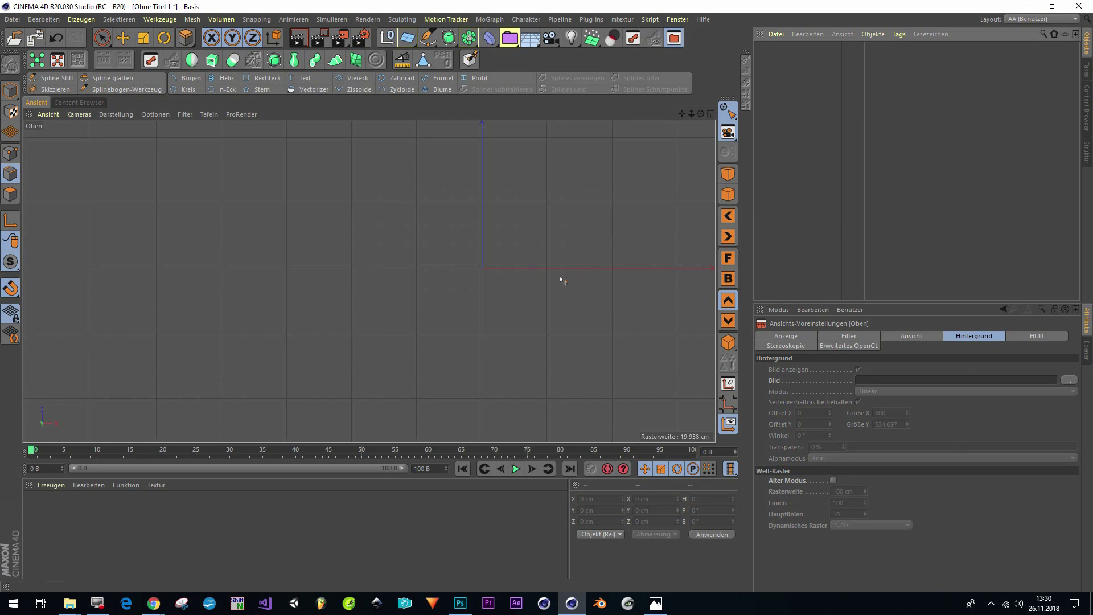
middle_click_drag(472, 267, 428, 263, "alt")
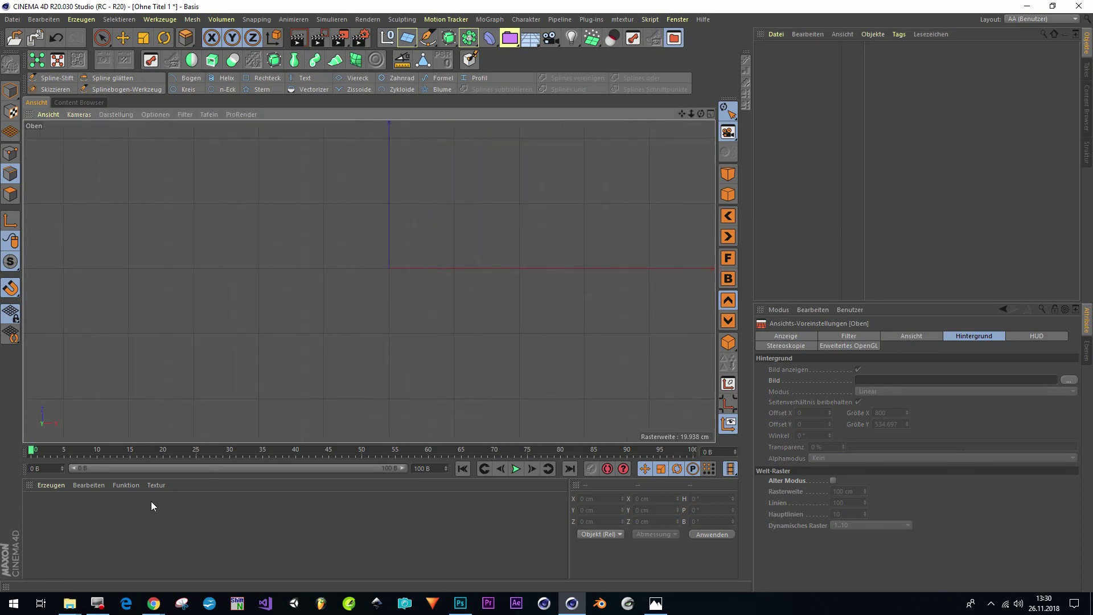
Create material Mat with the Stadvilla floor-plan JPG as colour texture, declining to copy the file.
double_click(40, 497)
double_click(40, 508)
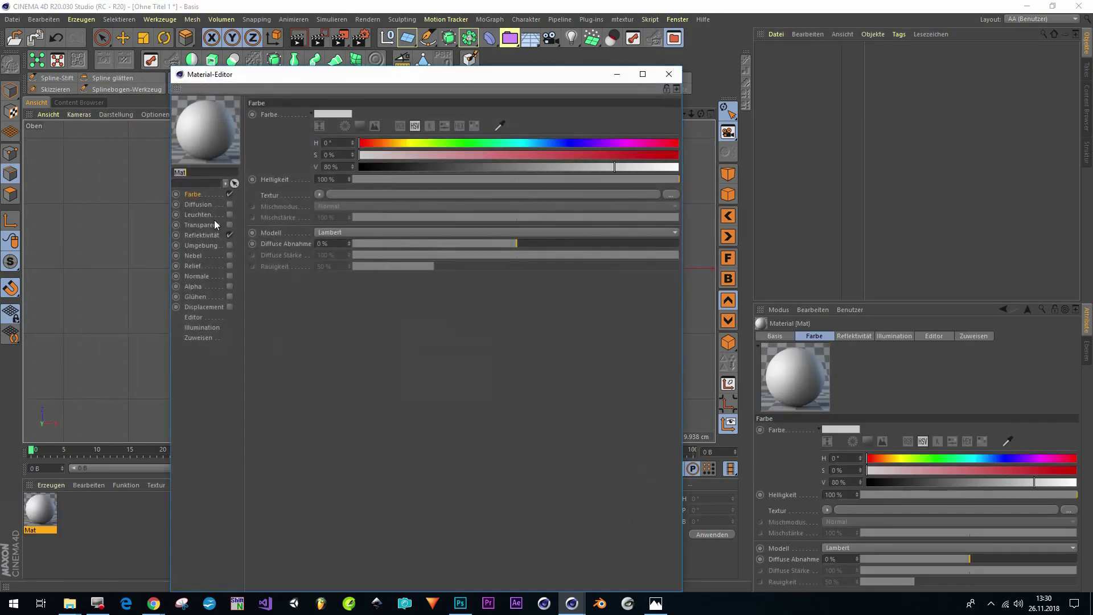
left_click(671, 194)
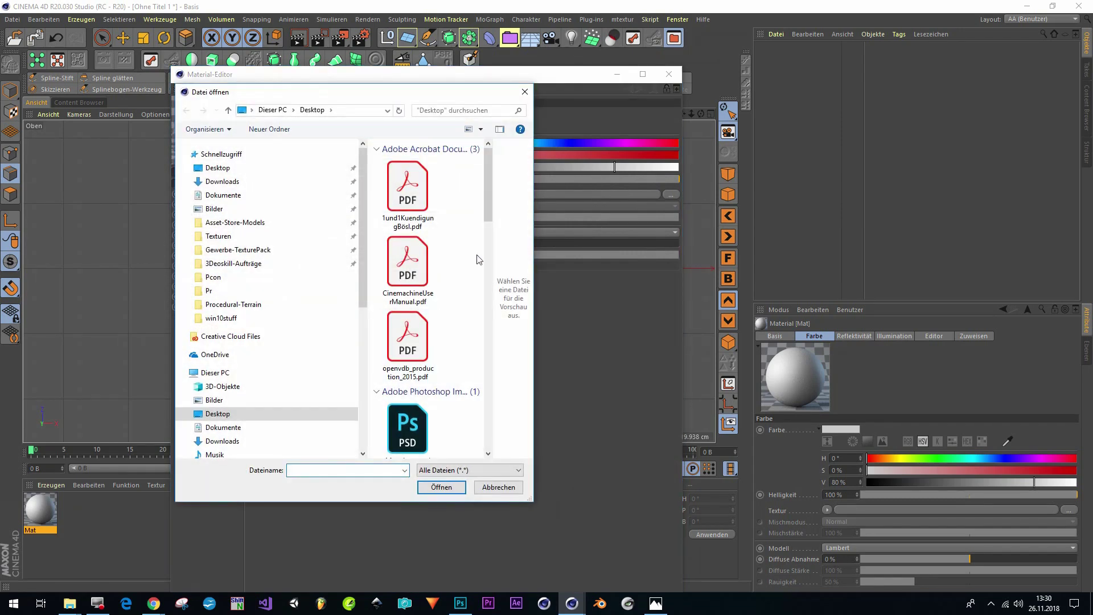
left_click_drag(484, 206, 481, 356)
double_click(408, 319)
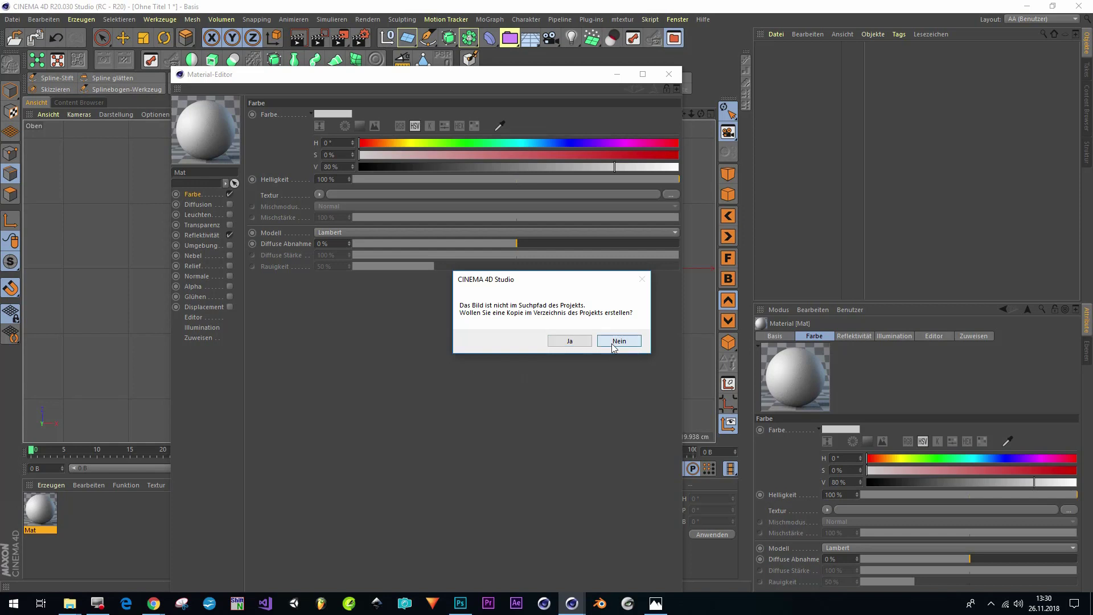
left_click(617, 342)
left_click(669, 74)
Add a 400 cm plane with 1×1 segments, enable viewport textures, and apply Mat to it.
left_click(407, 37)
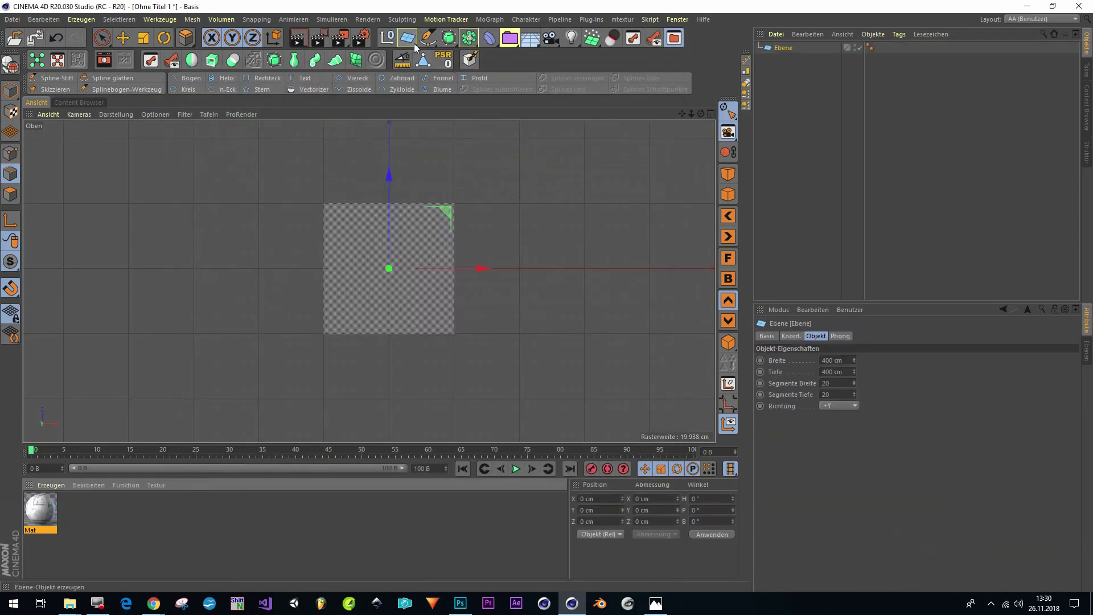
left_click(833, 384)
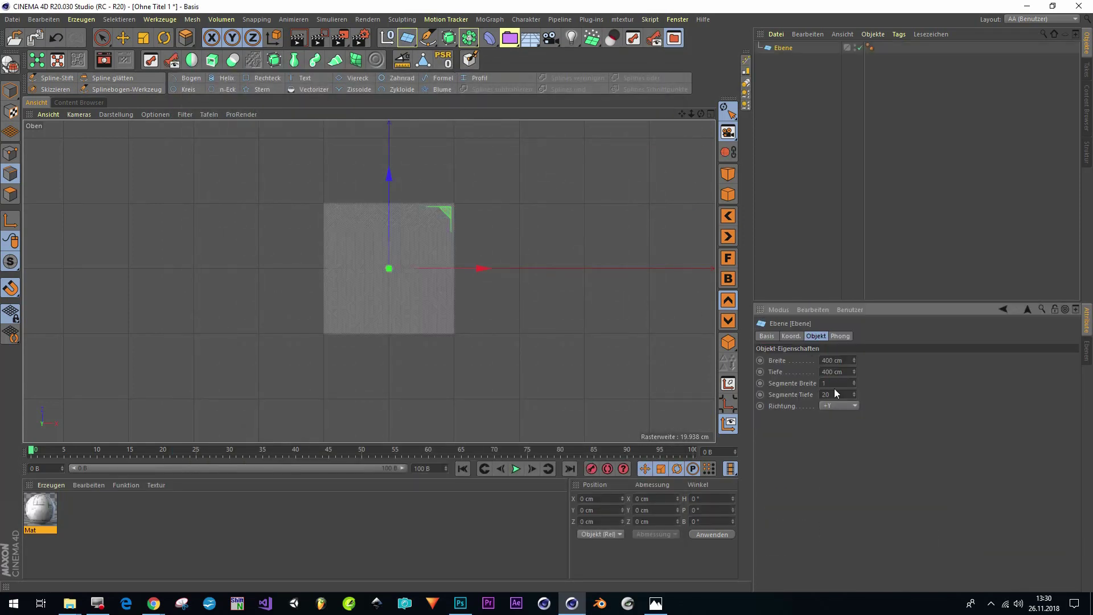
scroll(425, 293, "up", 4)
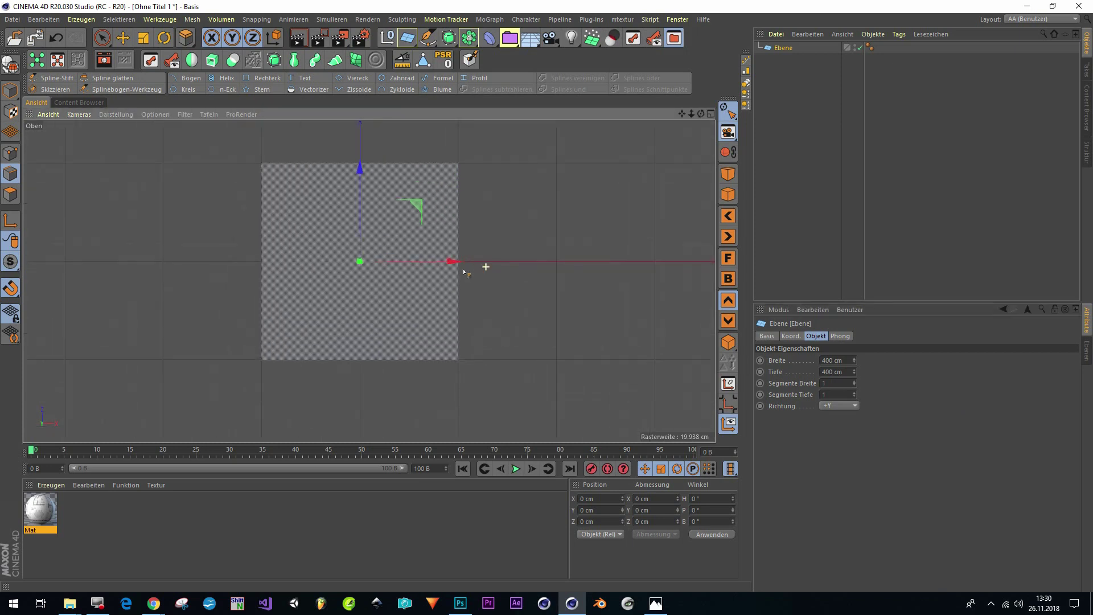
left_click(166, 116)
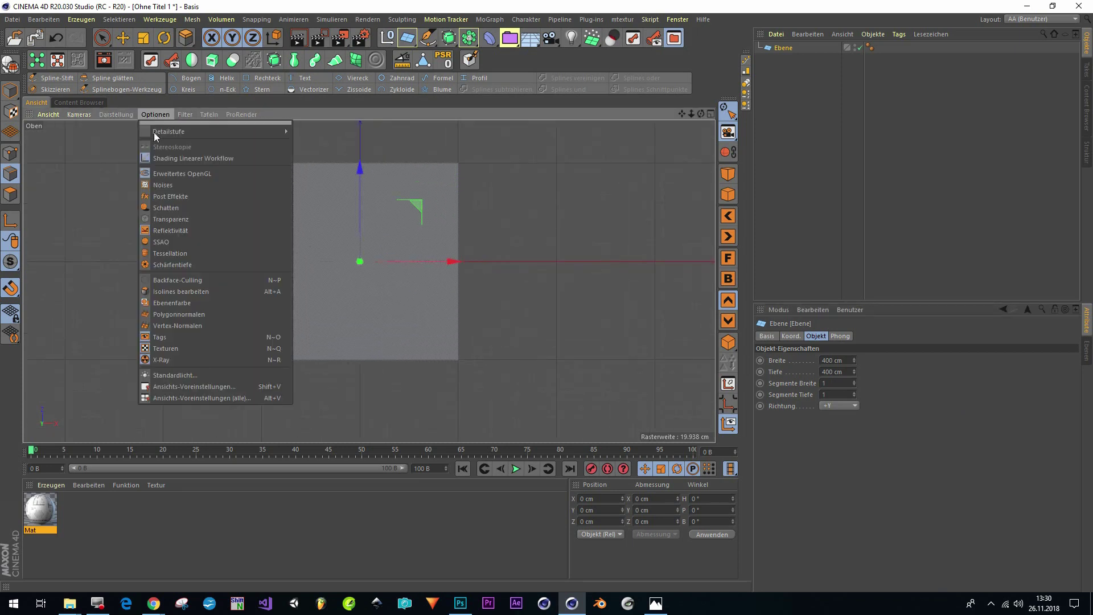
left_click(169, 357)
left_click_drag(57, 497, 356, 303)
scroll(344, 255, "up", 2)
middle_click_drag(369, 246, 373, 247, "alt")
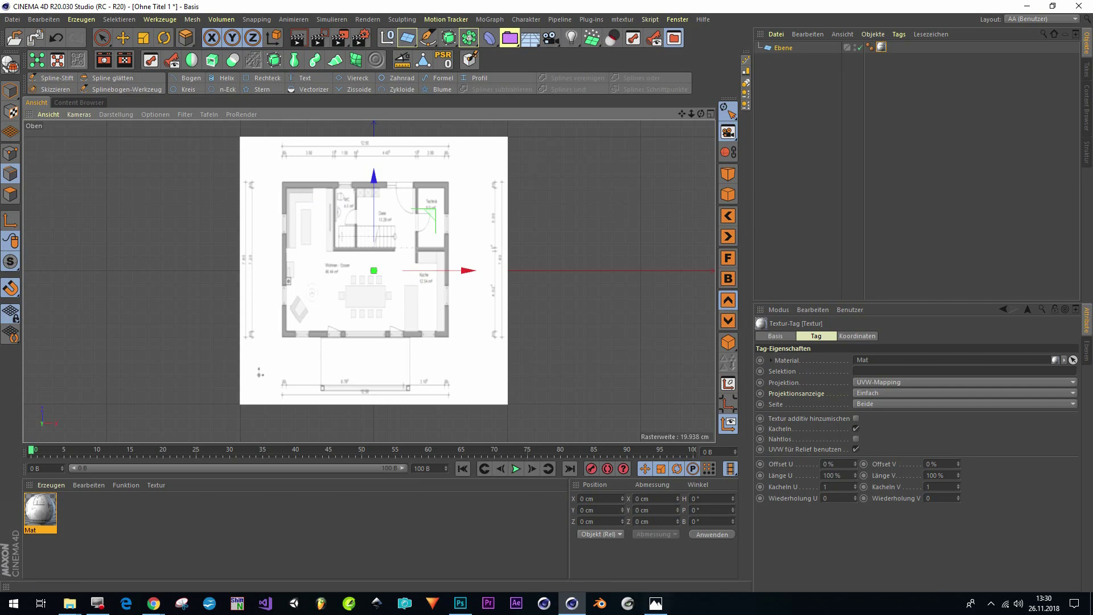
Reopen the original floor-plan image for comparison, then close the viewer.
left_click(656, 603)
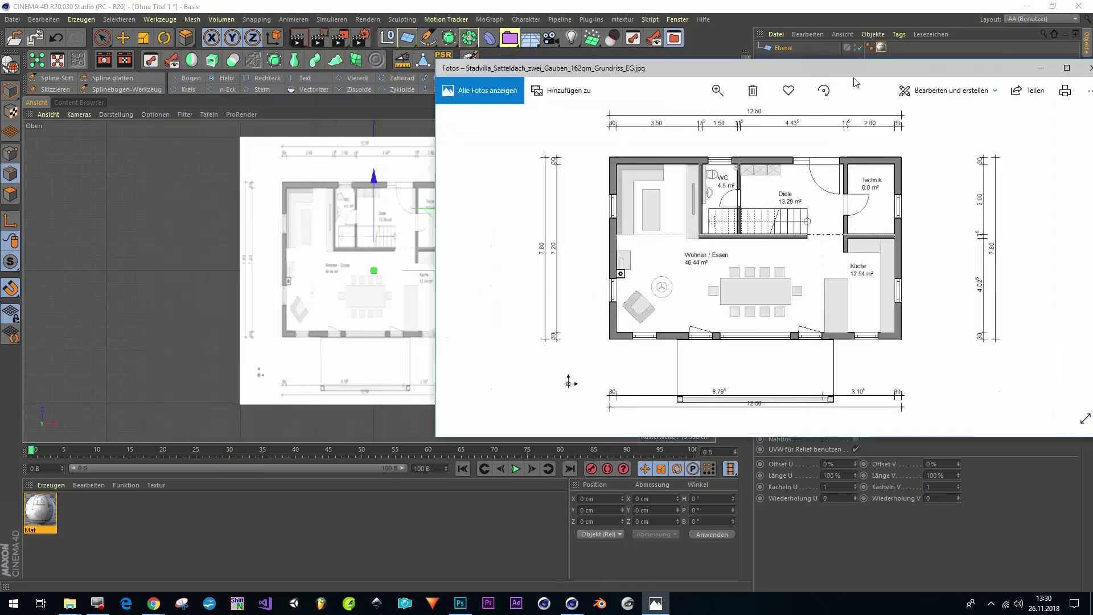
left_click_drag(853, 78, 809, 107)
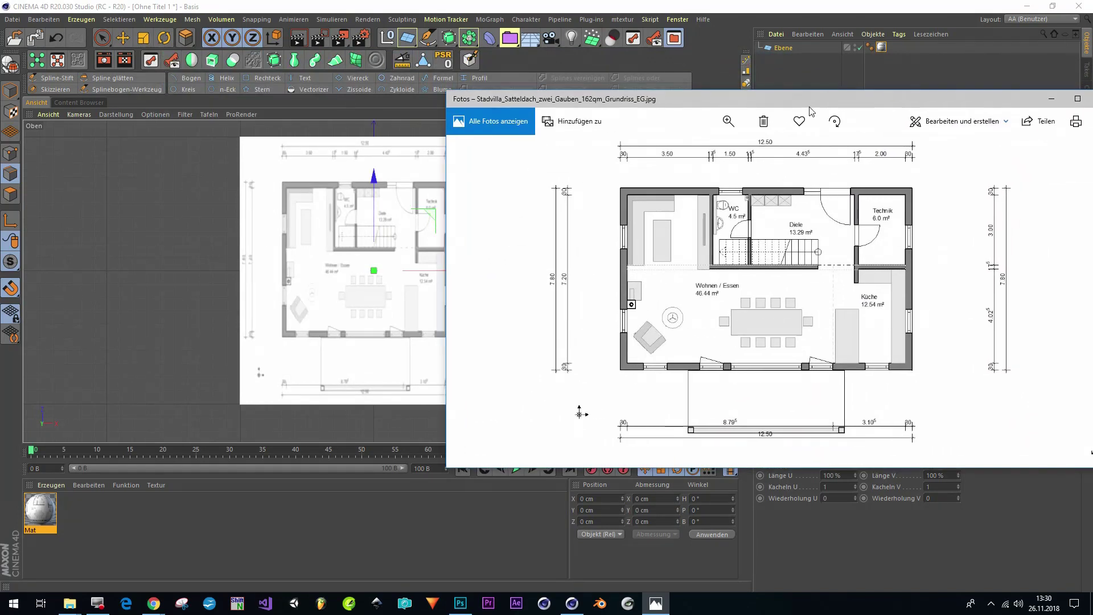
left_click(963, 105)
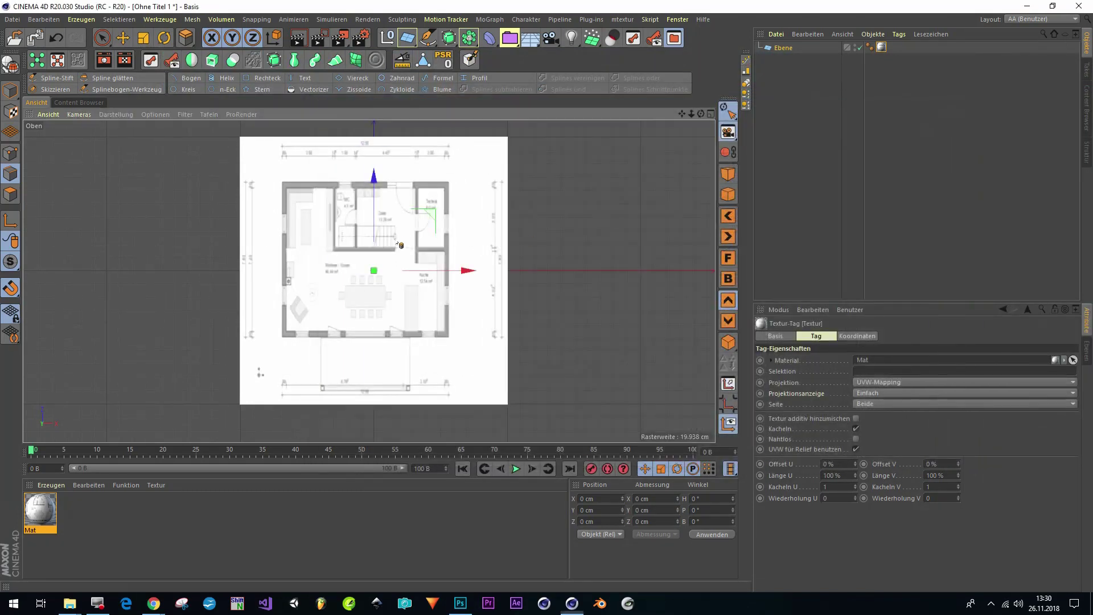
Try Quader- and Fläche-Mapping for the texture projection, settling on Frontal-Mapping.
left_click(895, 382)
left_click(884, 428)
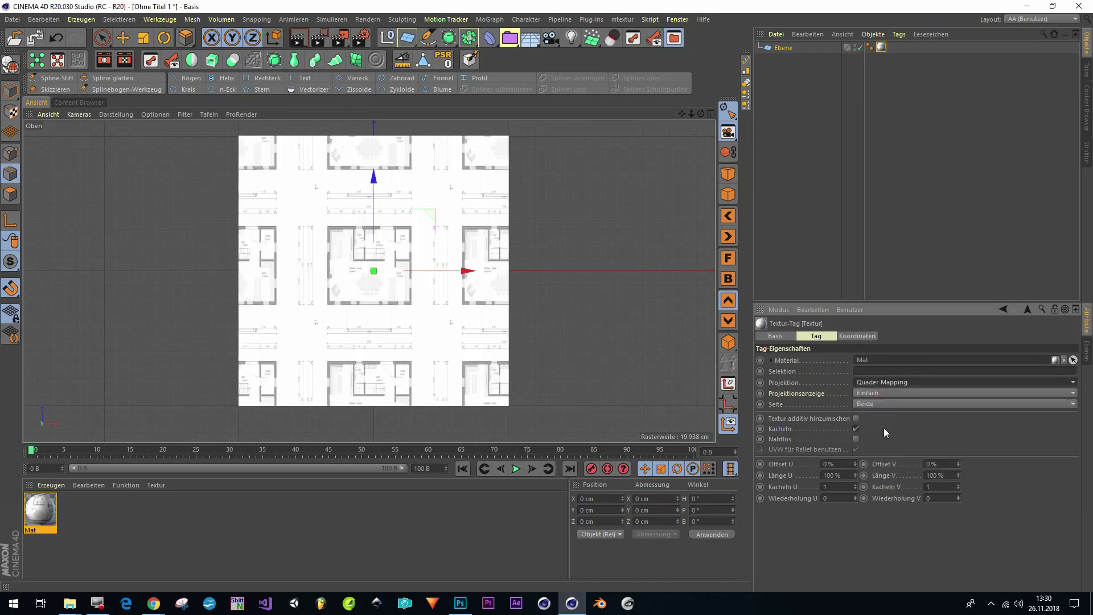
right_click_drag(387, 270, 373, 262, "alt")
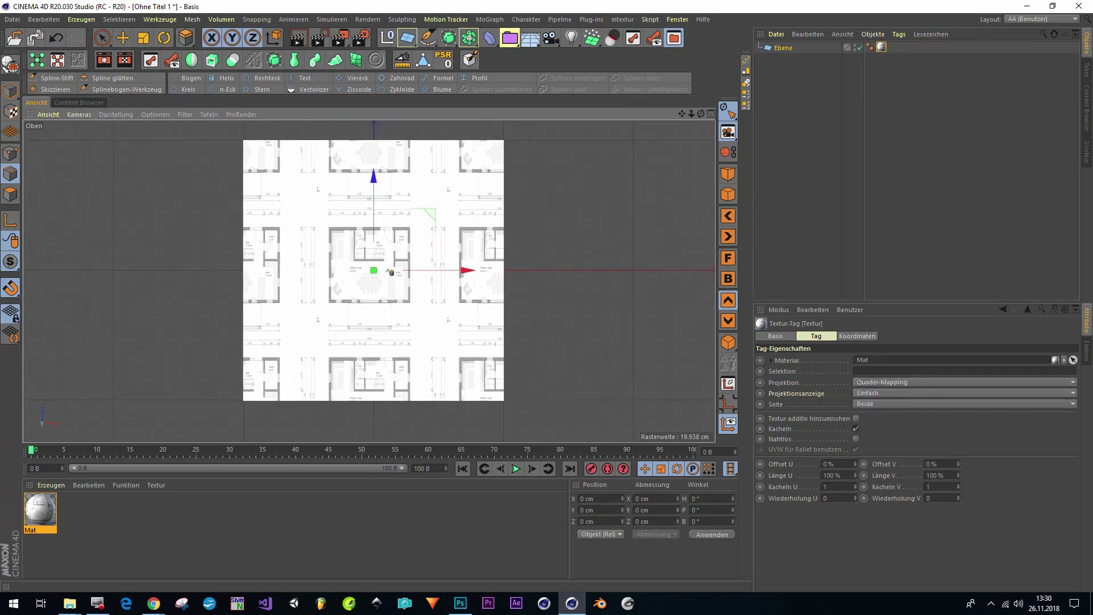
left_click(863, 384)
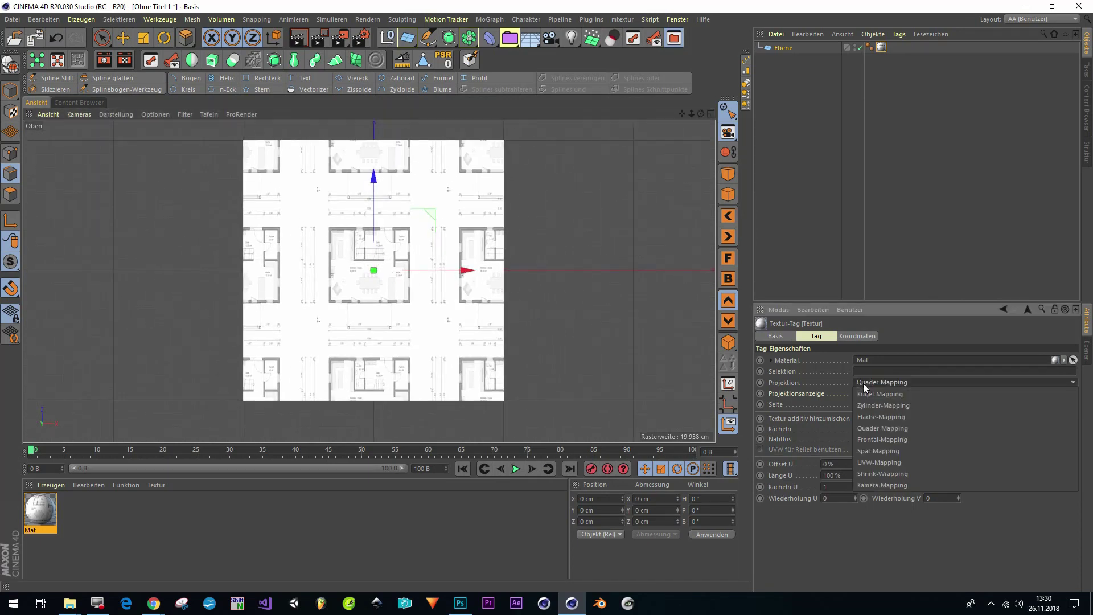
left_click(874, 417)
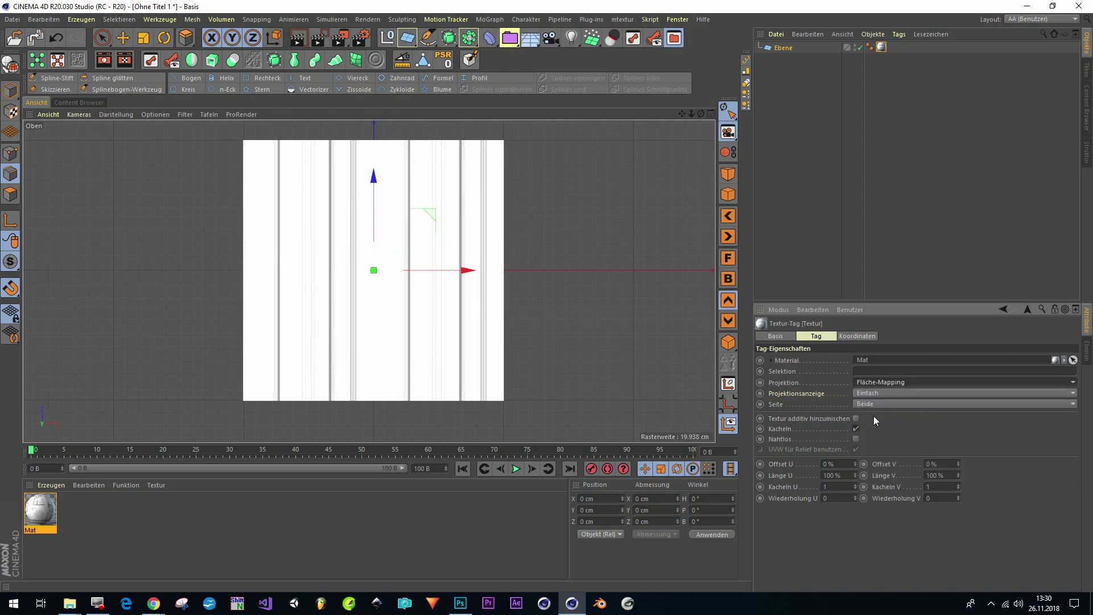
left_click(872, 382)
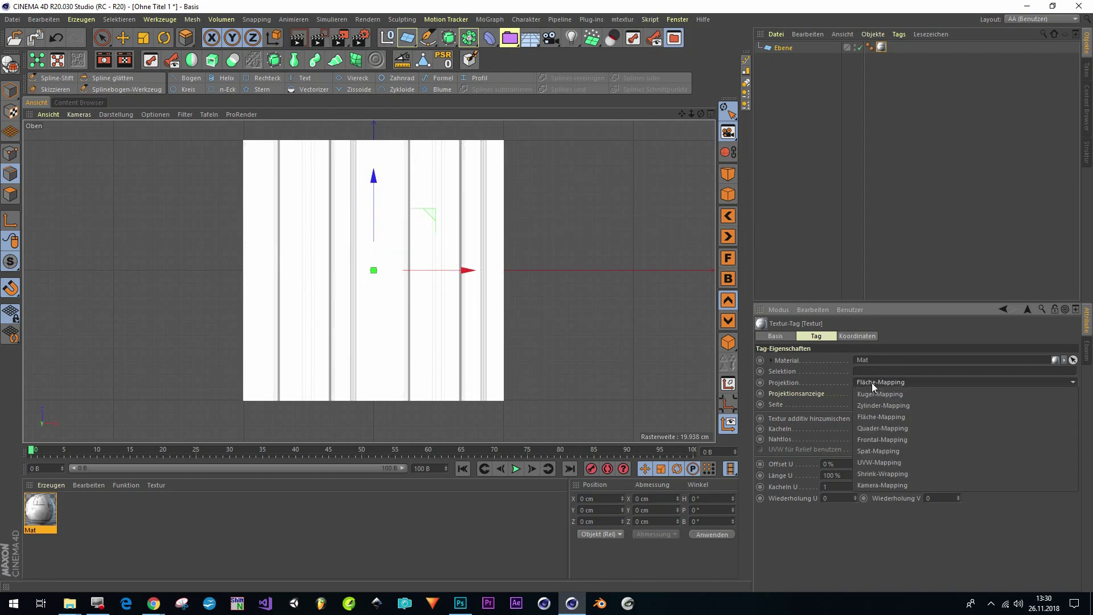
left_click(883, 440)
scroll(460, 295, "up", 3)
middle_click_drag(490, 292, 518, 297, "alt")
scroll(478, 289, "up", 1)
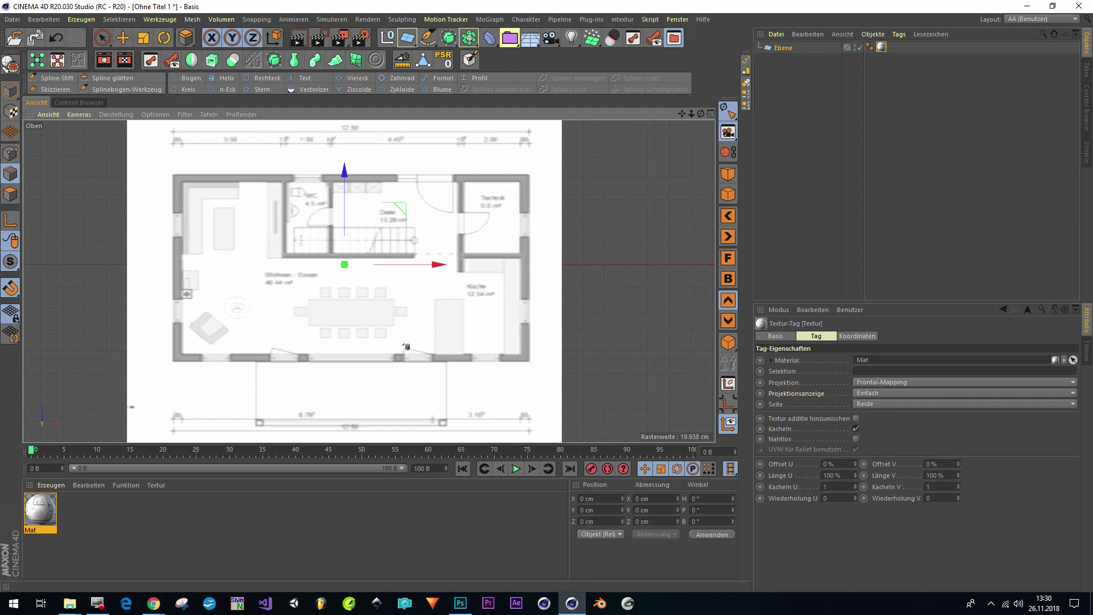
left_click(1091, 610)
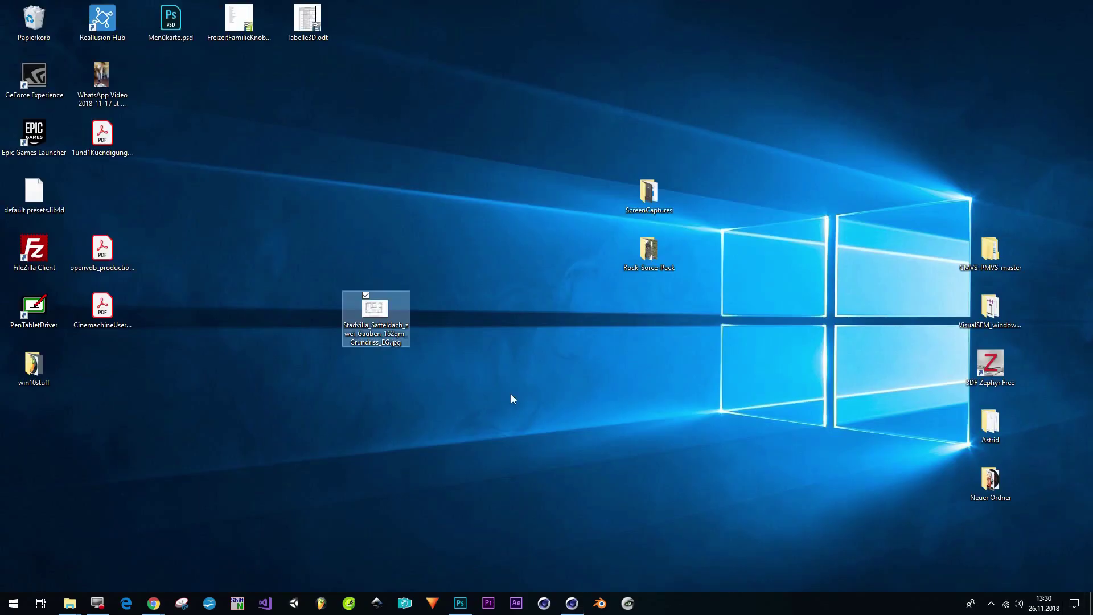
double_click(373, 320)
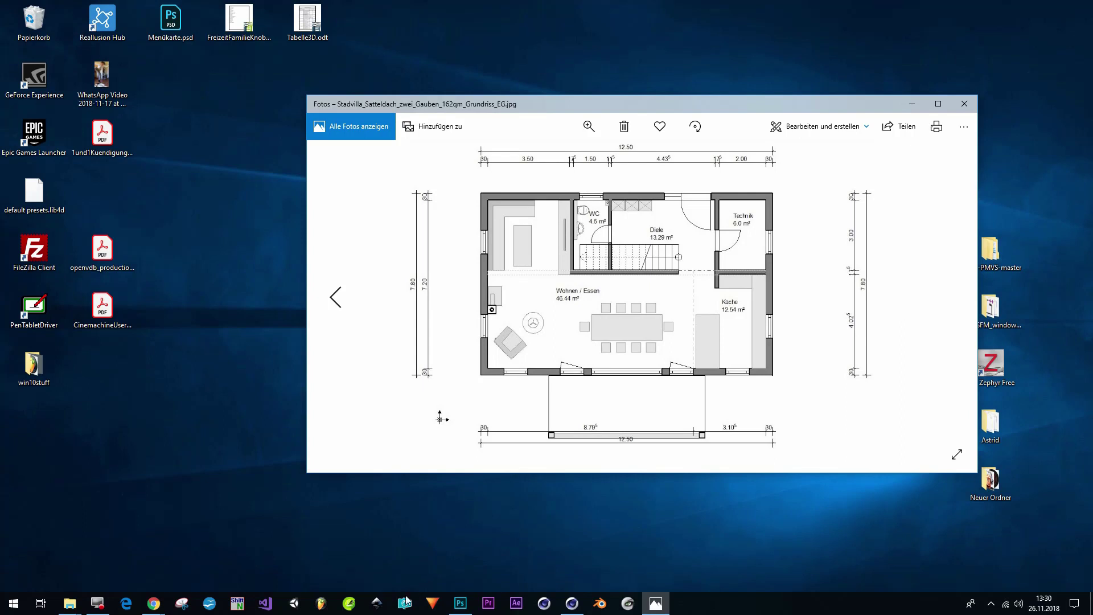
left_click(572, 603)
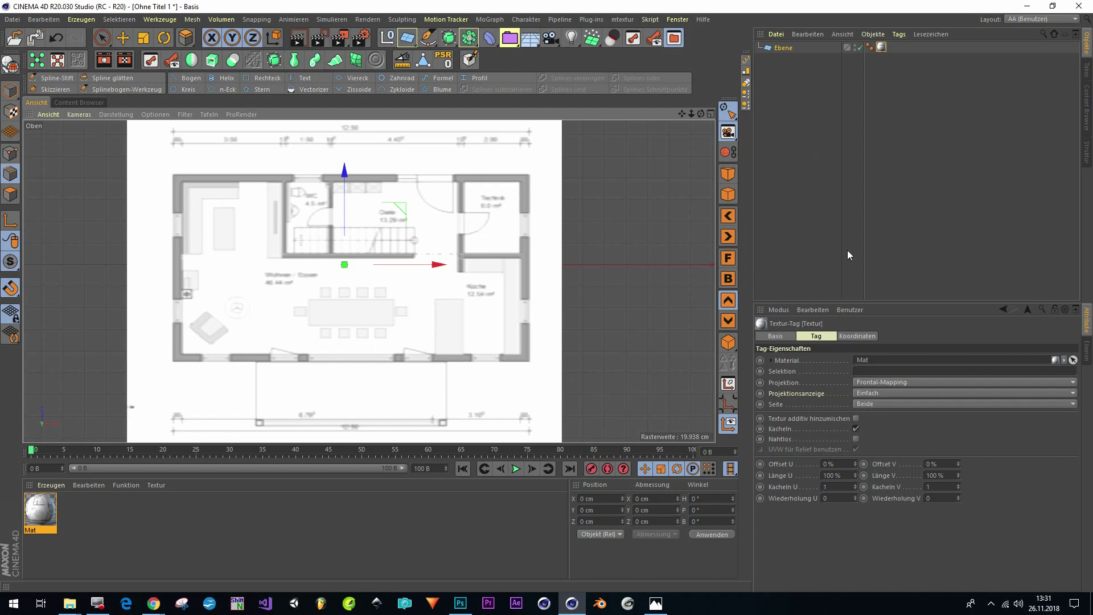
Add a camera named Kamera to the scene, then reselect the Ebene plane's texture tag.
scroll(503, 305, "down", 3)
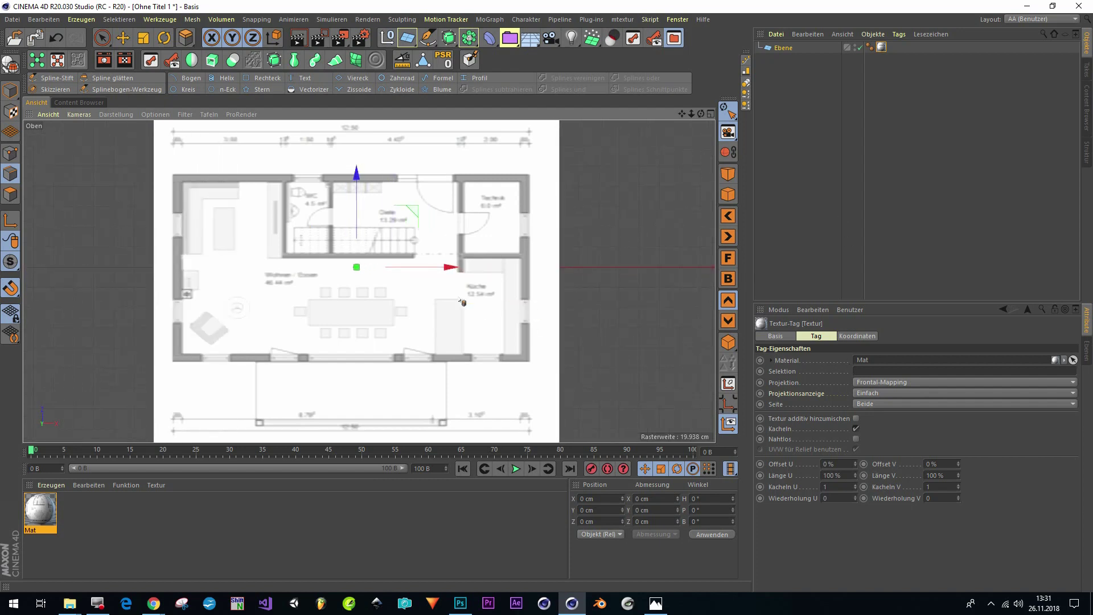
scroll(443, 295, "up", 4)
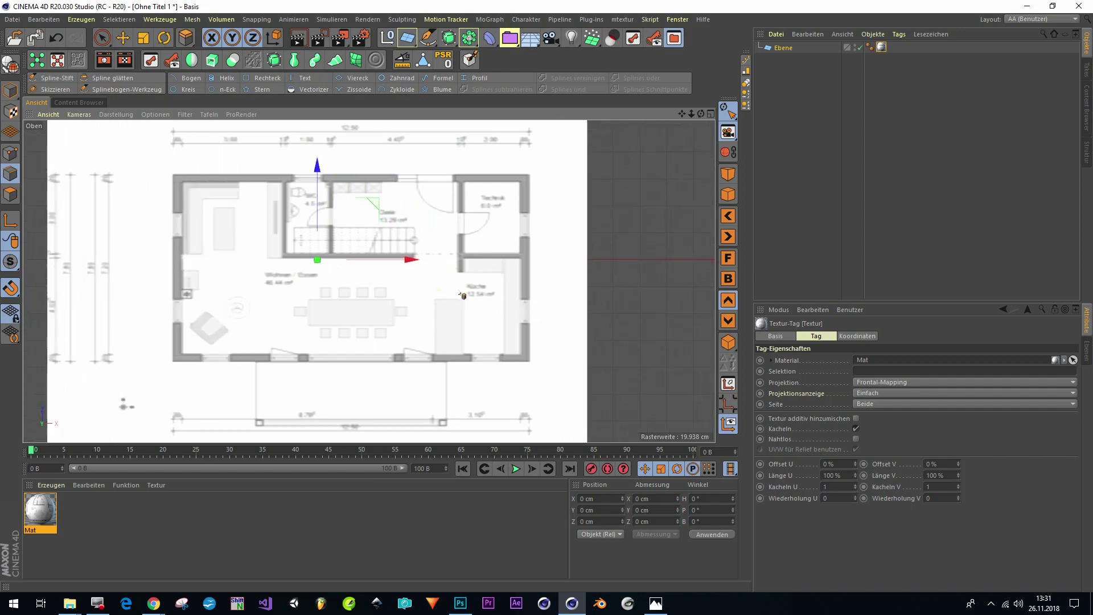
middle_click_drag(474, 298, 494, 300, "alt")
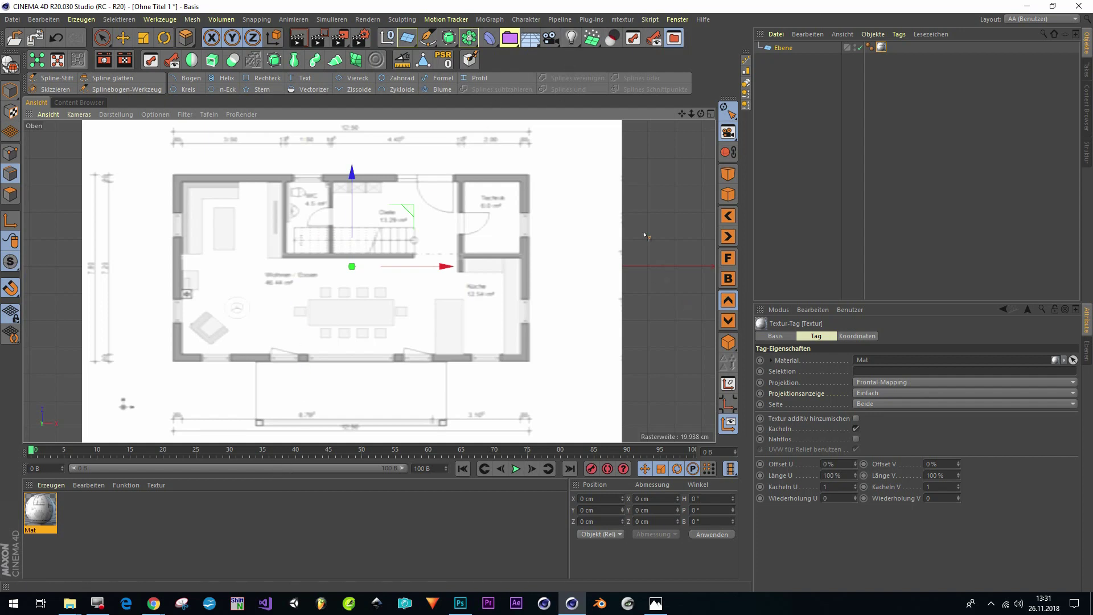
left_click(550, 38)
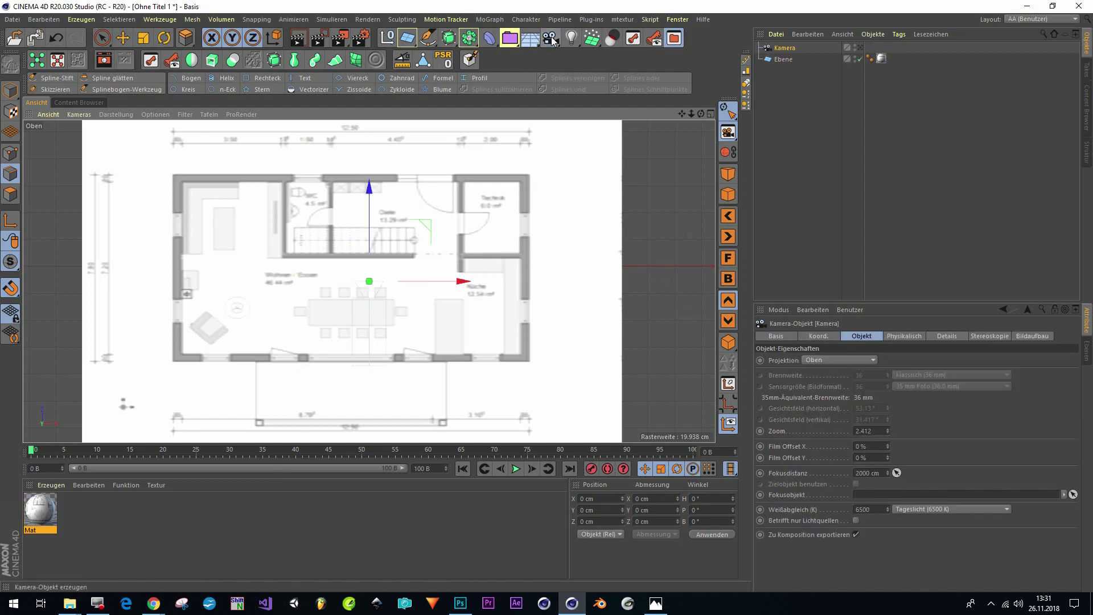
left_click(881, 58)
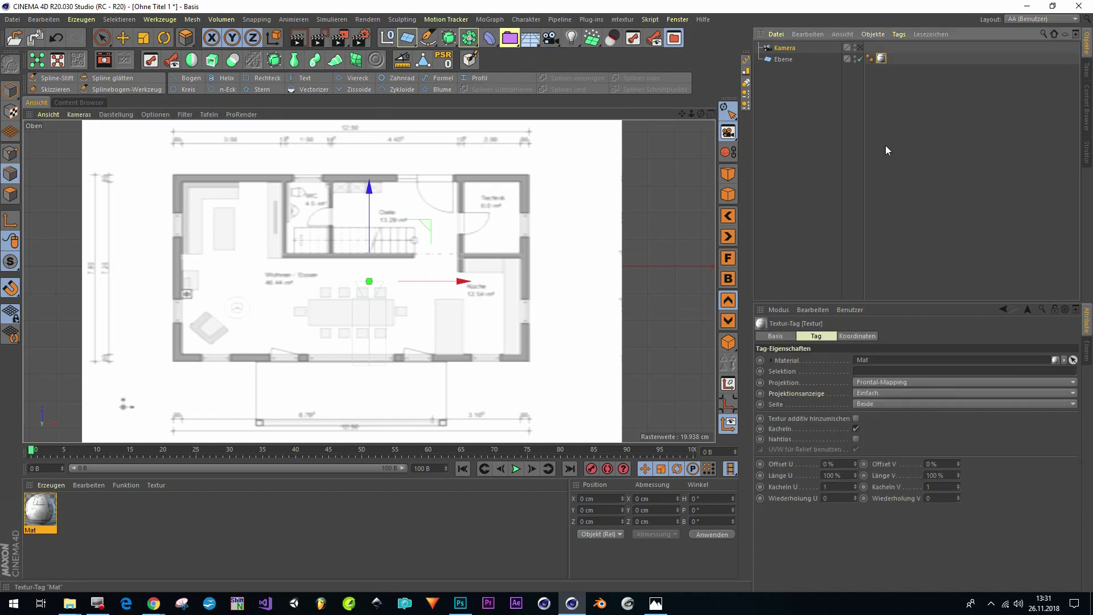
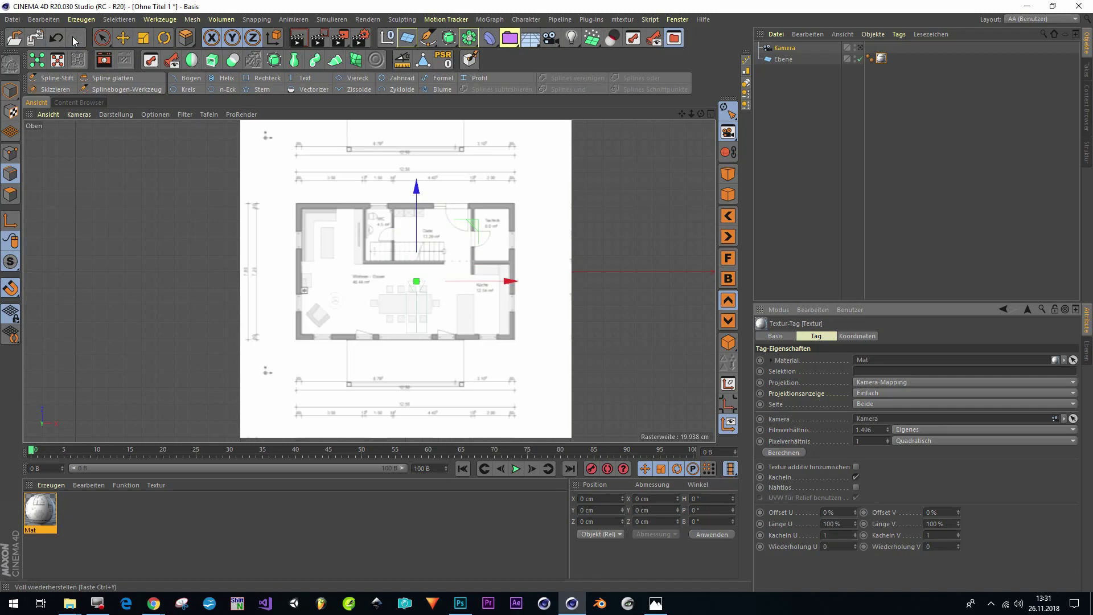
Compare the camera-mapped plane against the original floor-plan image, then select the Ebene plane.
left_click(790, 454)
left_click(656, 603)
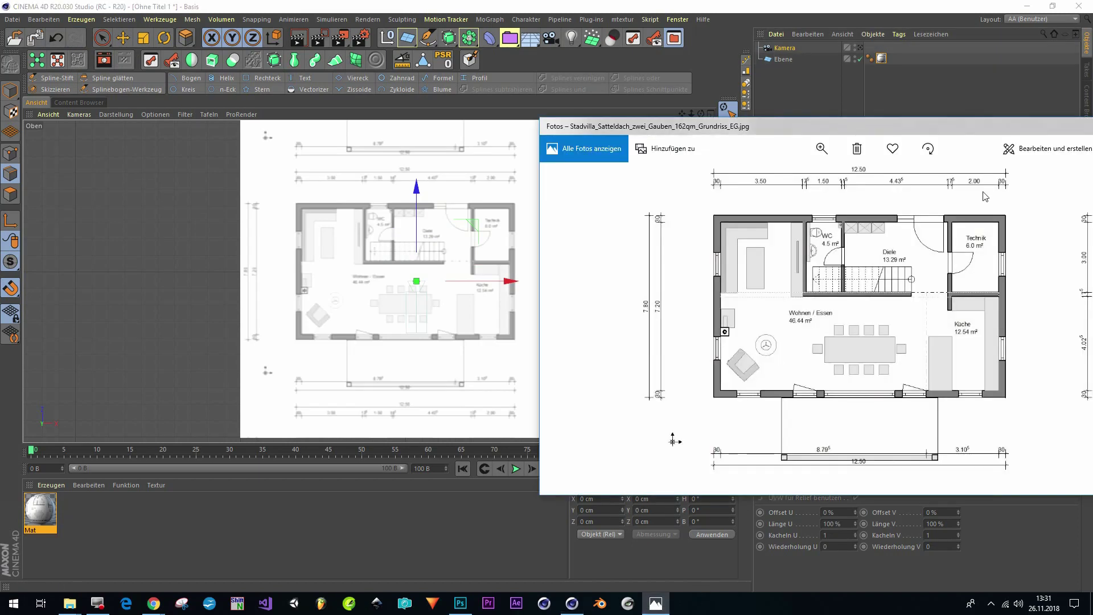
left_click_drag(958, 136, 811, 147)
left_click(904, 139)
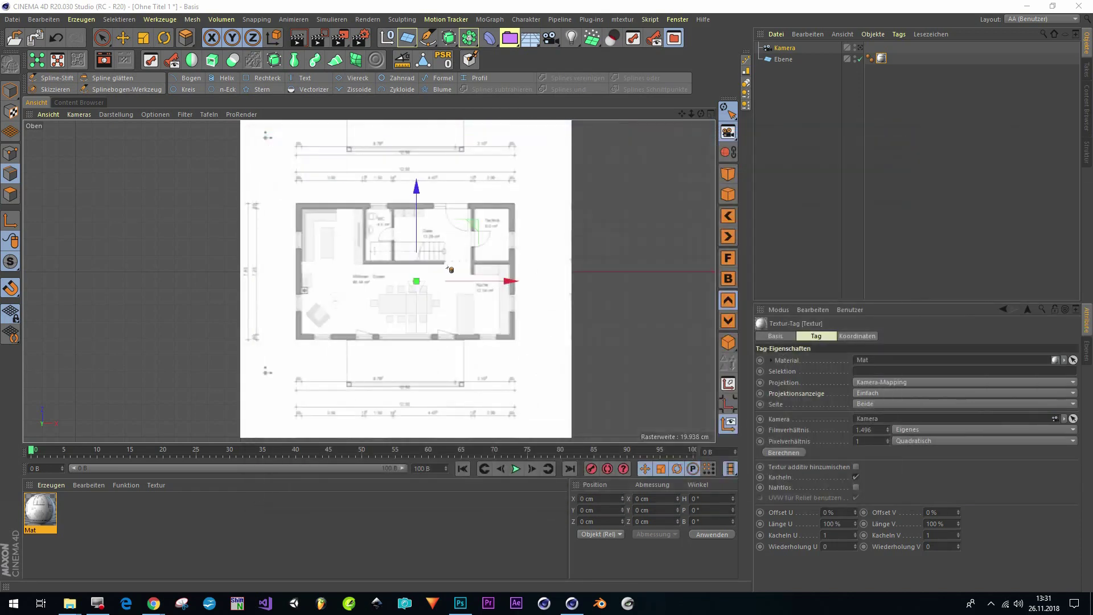
scroll(423, 254, "up", 3)
scroll(423, 254, "down", 3)
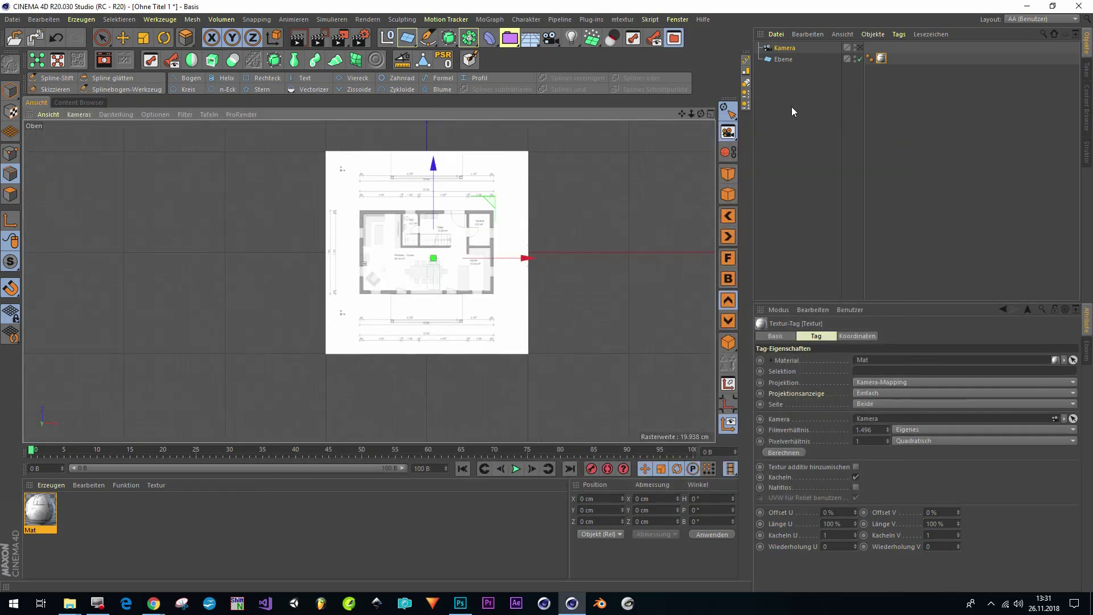
left_click(782, 60)
scroll(422, 220, "up", 5)
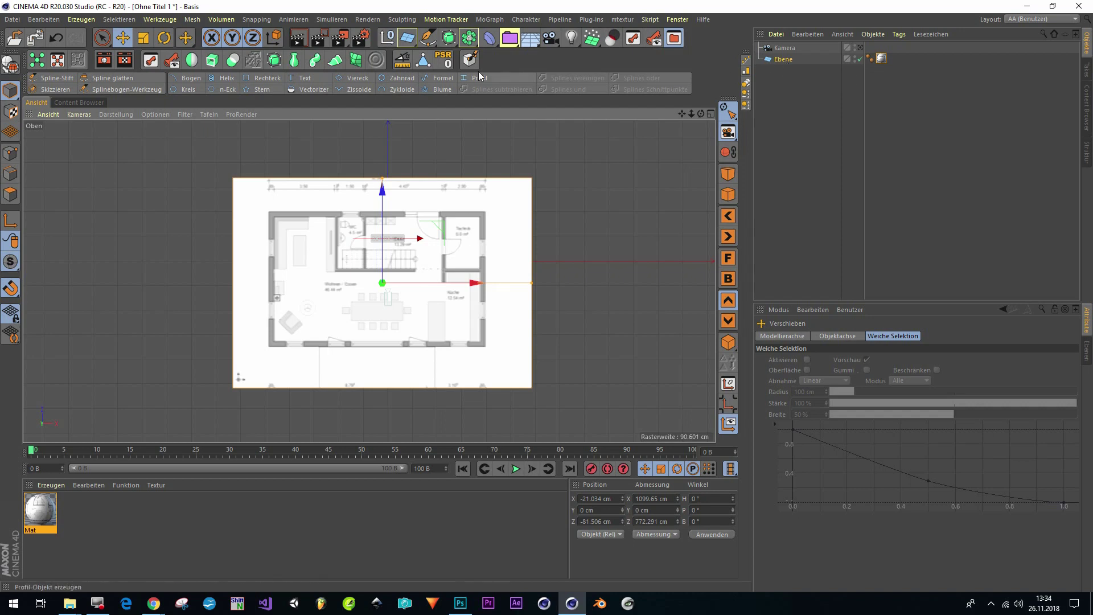
Measure the plan's top wall edge from the top-left to the upper-right corner.
left_click(400, 64)
scroll(271, 217, "up", 5)
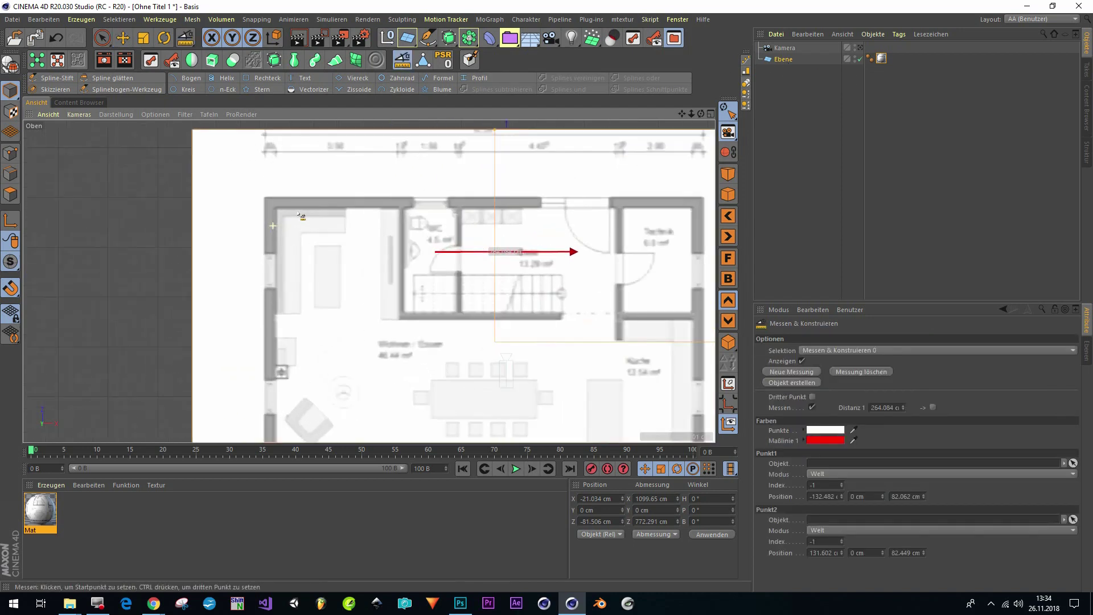
left_click(266, 198)
middle_click_drag(578, 249, 392, 276, "alt")
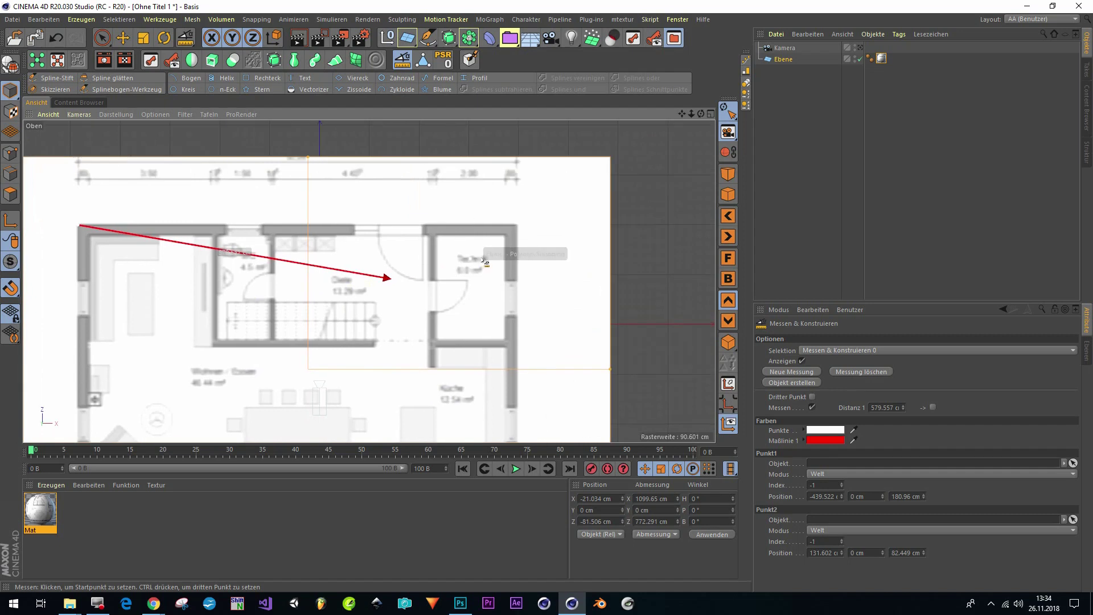
left_click(517, 227)
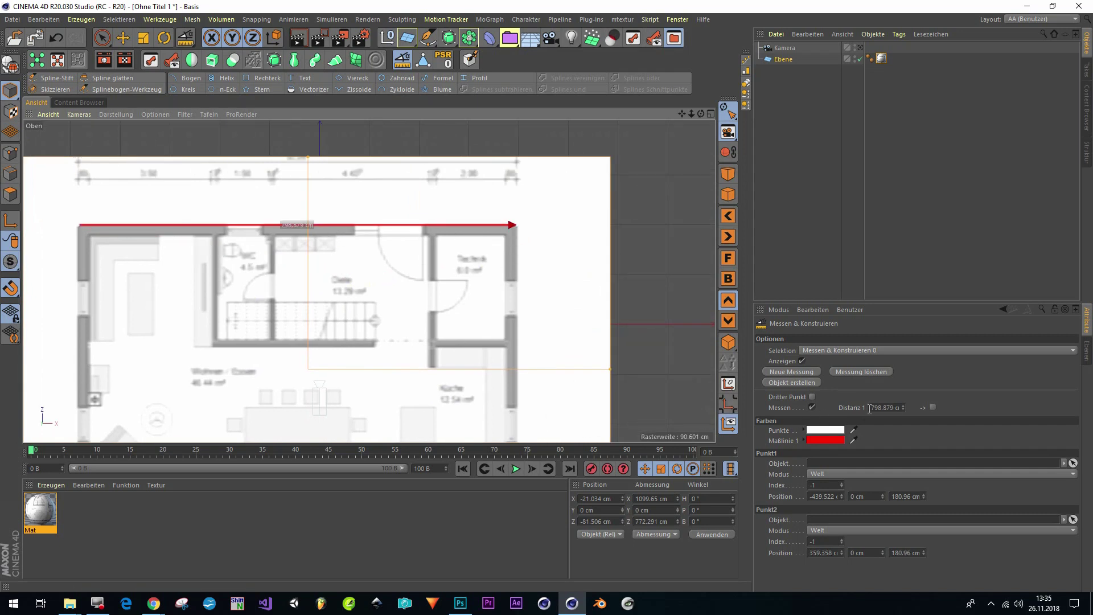
Copy the 798.879 cm Distanz value and reselect the Ebene plane.
left_click_drag(869, 408, 905, 411)
left_click(815, 88)
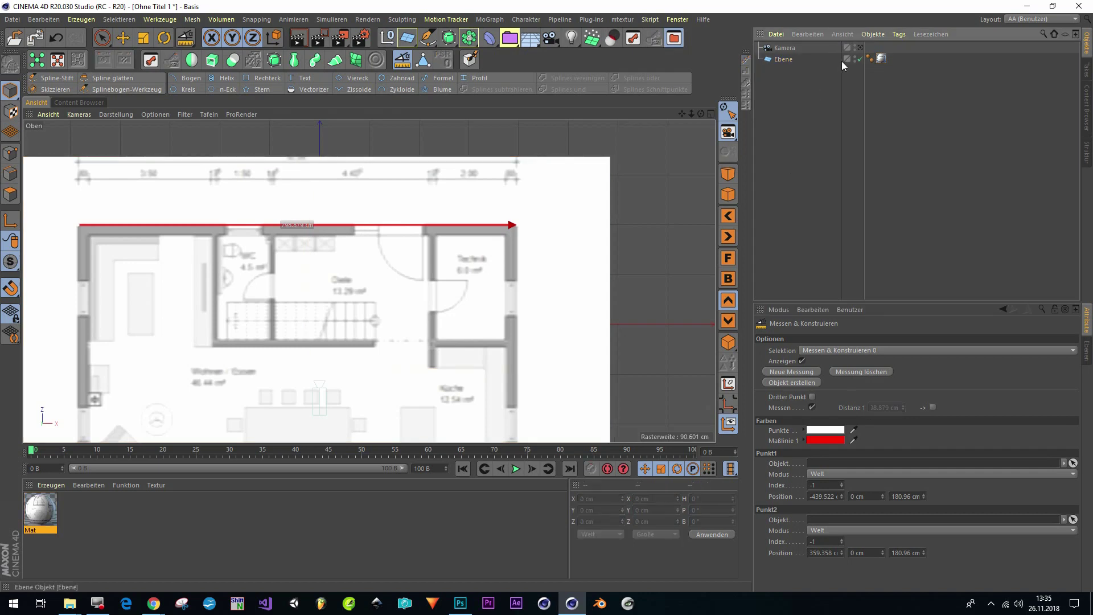
left_click(787, 58)
Make the plane editable with C, then try UVW-Mapping on its texture tag and undo it.
key("c")
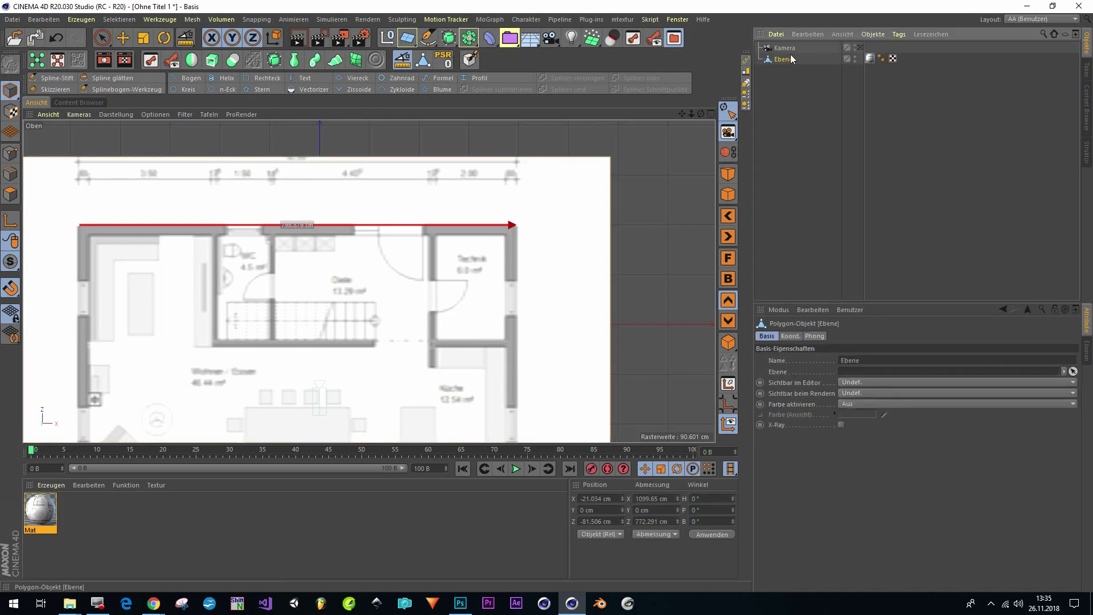
left_click(893, 59)
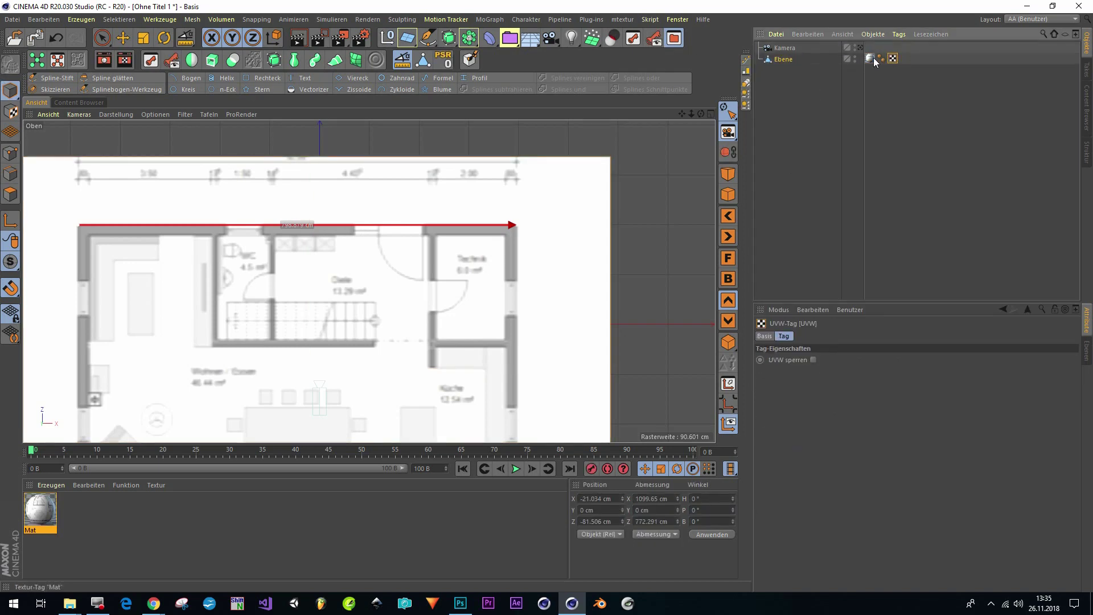
left_click(871, 59)
left_click(783, 58)
right_click(783, 58)
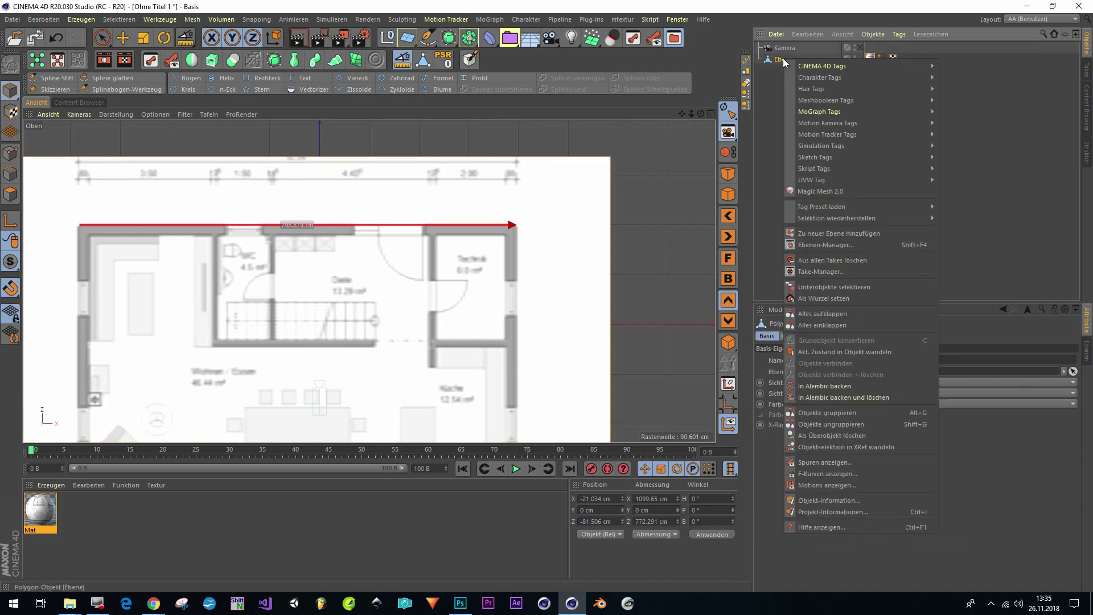
left_click(870, 58)
left_click(870, 59)
left_click(884, 382)
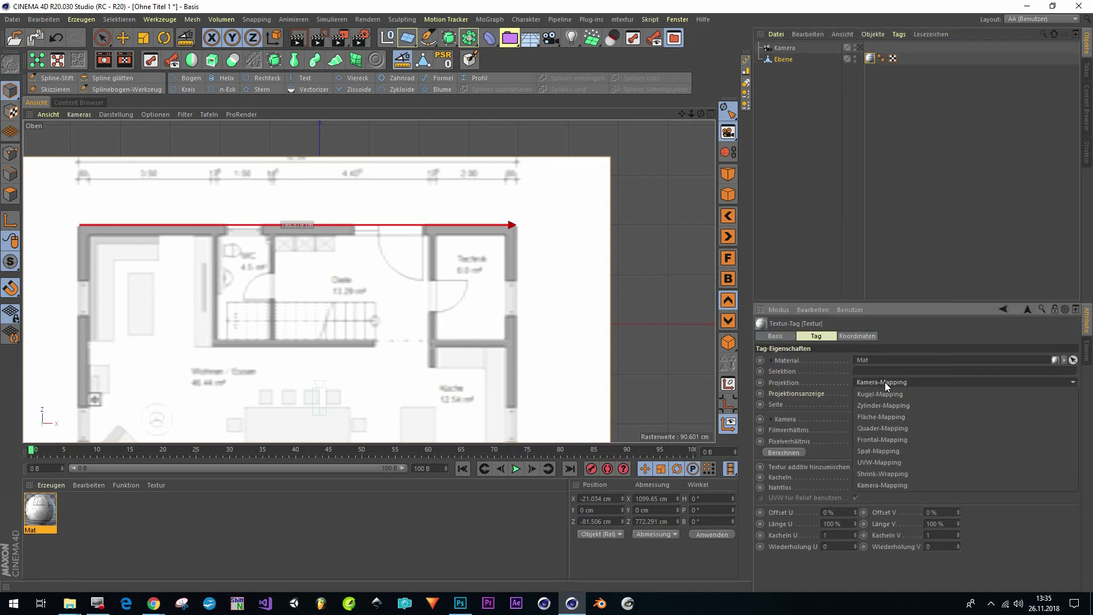
left_click(878, 463)
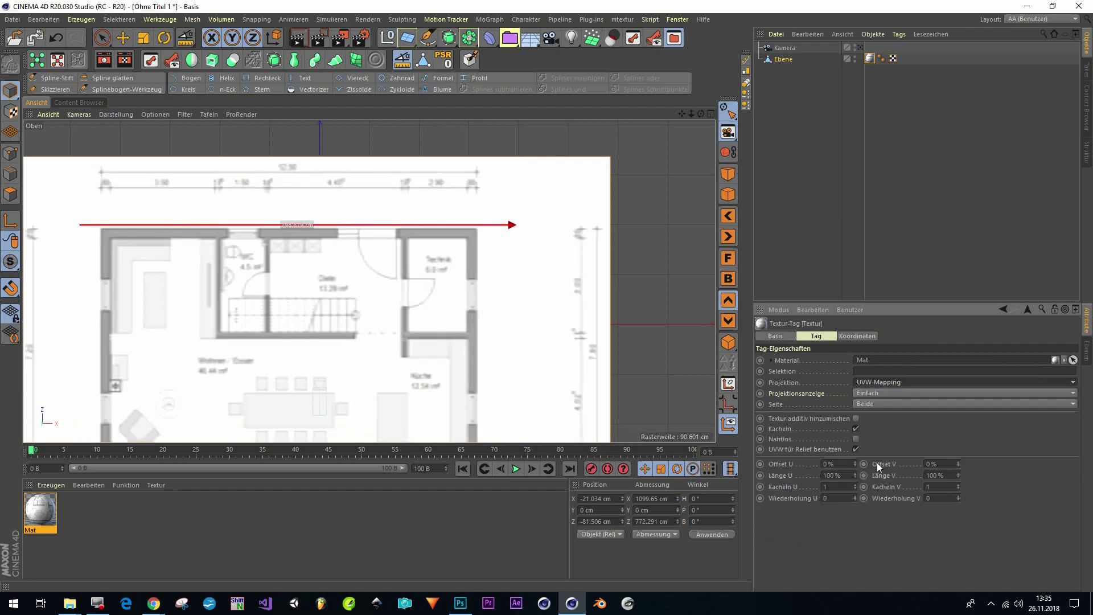
left_click(63, 38)
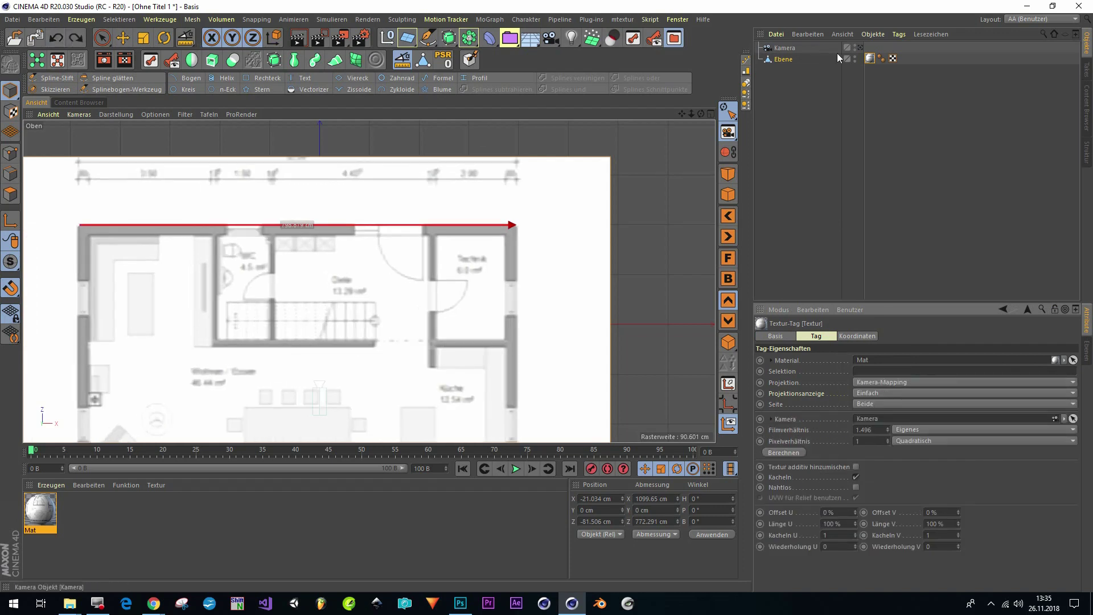
Generate UVW coordinates from the texture tag and delete the Kamera camera.
right_click(869, 58)
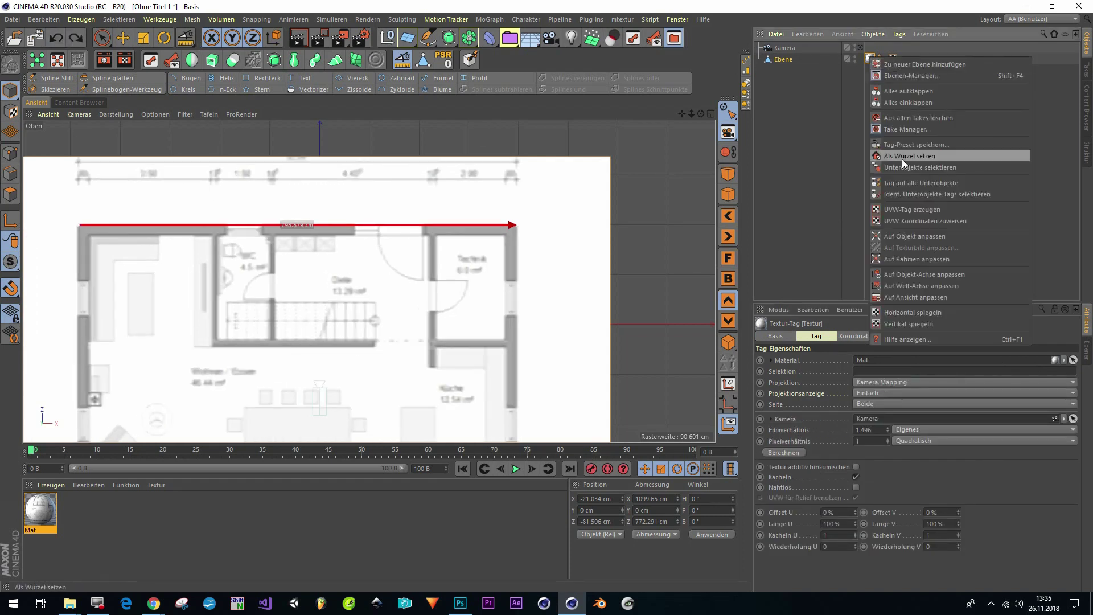
left_click(903, 208)
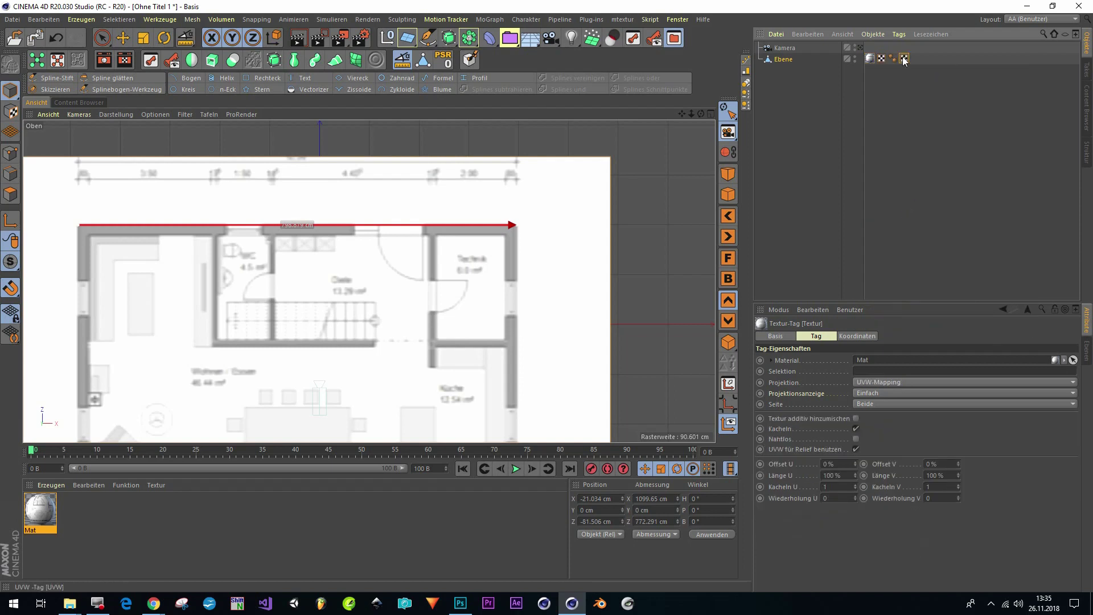
left_click(784, 48)
key("Delete")
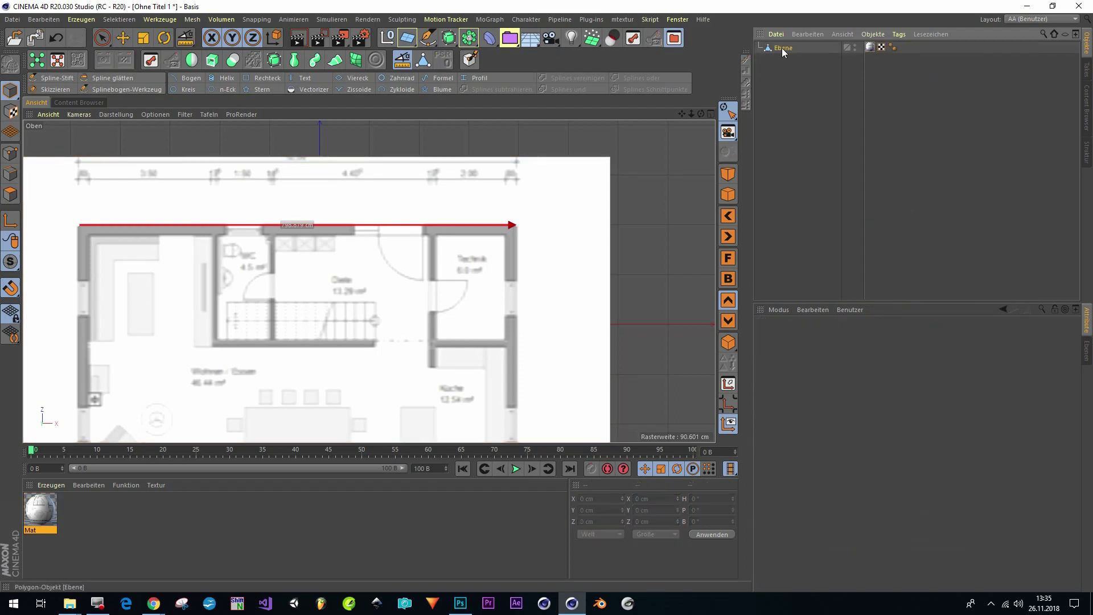
left_click(783, 48)
scroll(497, 216, "down", 5)
scroll(394, 250, "up", 3)
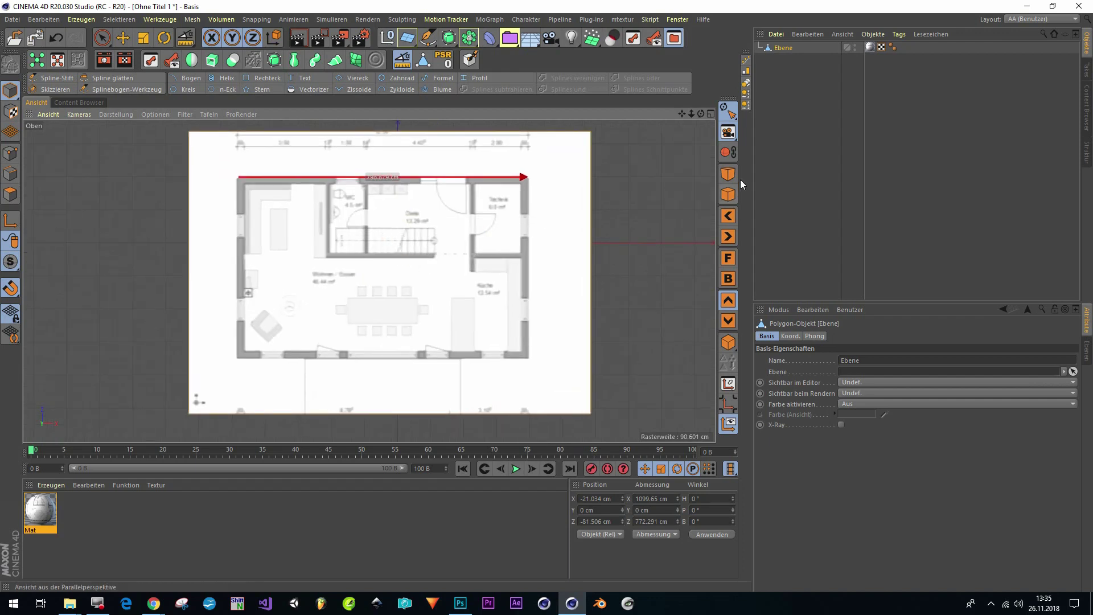
In perspective view, open Skaliere Projekt in Project Settings and enter 798.879 cm as current scale.
key("F1")
left_click_drag(440, 329, 673, 213, "alt")
scroll(459, 330, "down", 4)
left_click_drag(510, 254, 540, 172, "alt")
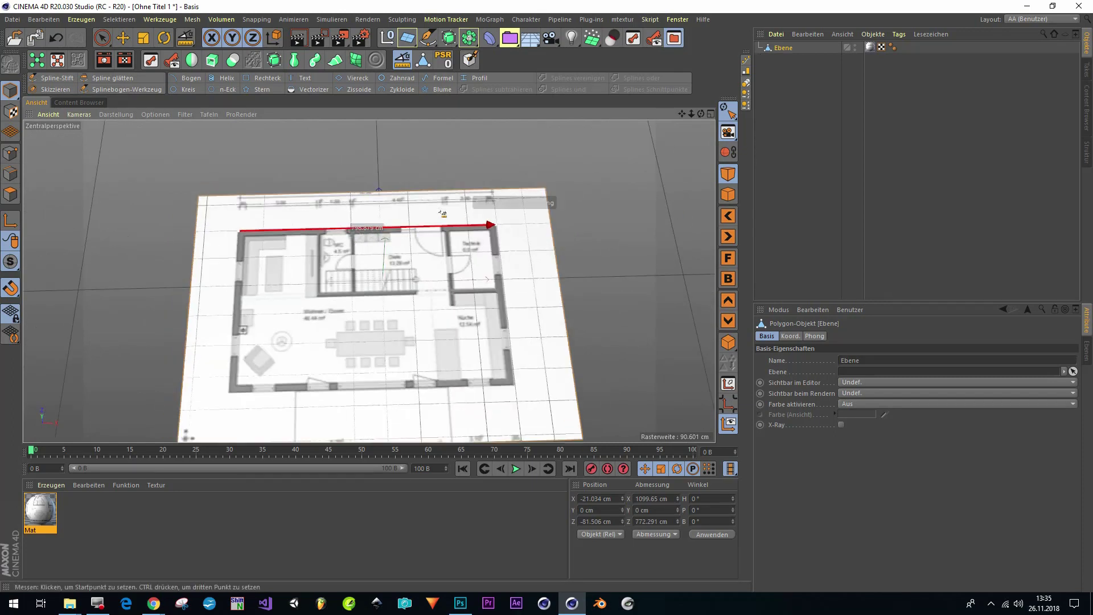
key("ctrl+d")
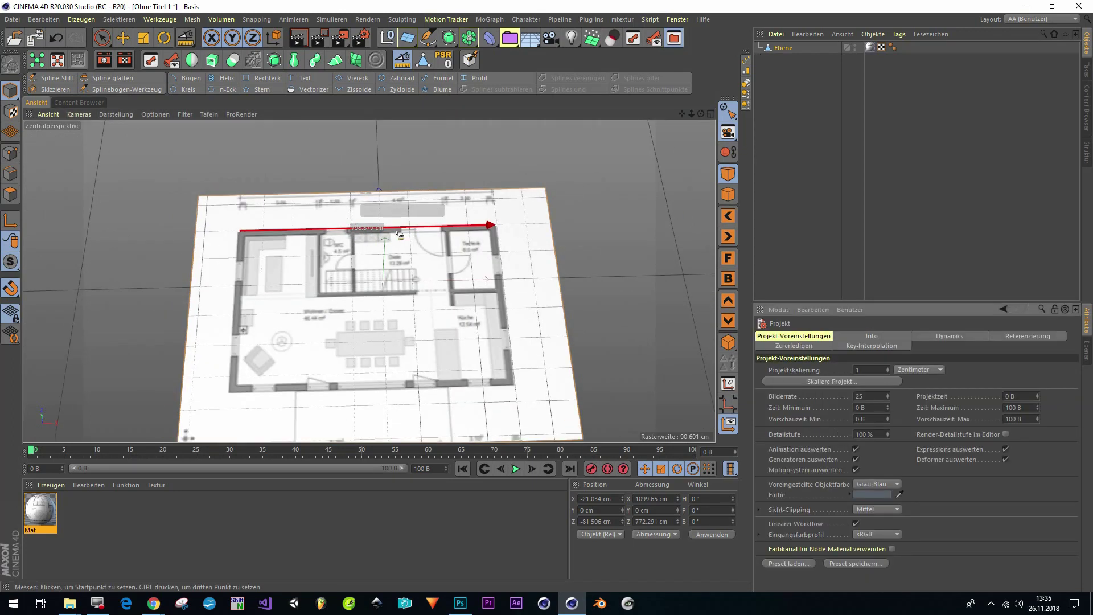
left_click(845, 384)
key("ctrl+v")
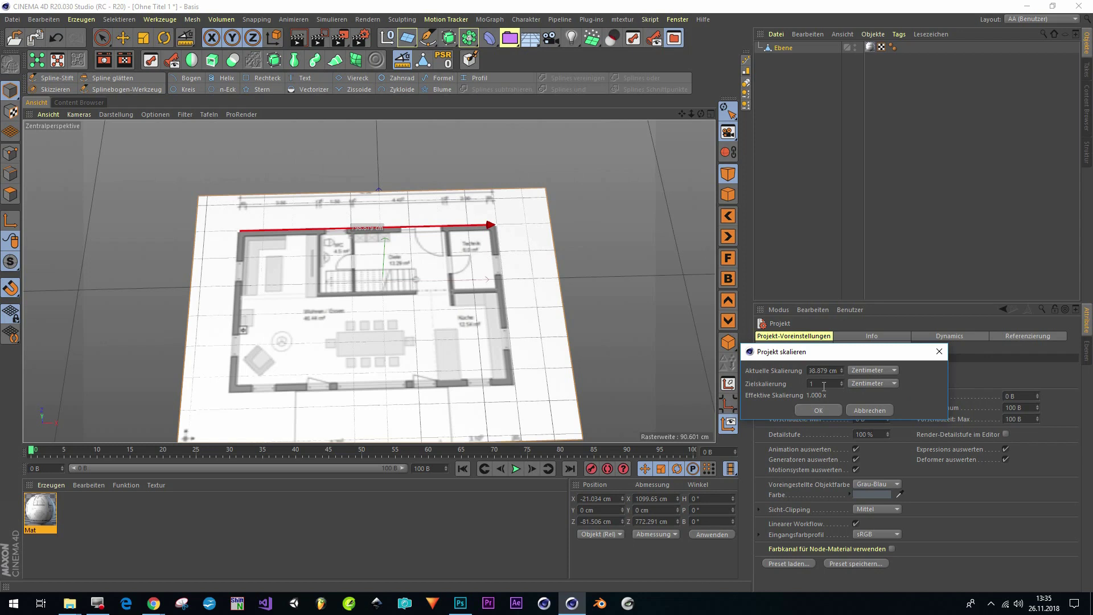
key("Tab")
Apply the 1200 cm project scaling and re-measure the top wall at 1198.856 cm.
left_click(820, 410)
scroll(432, 326, "down", 3)
scroll(432, 325, "up", 1)
left_click_drag(431, 326, 440, 338, "alt")
scroll(435, 335, "up", 1)
scroll(421, 263, "up", 4)
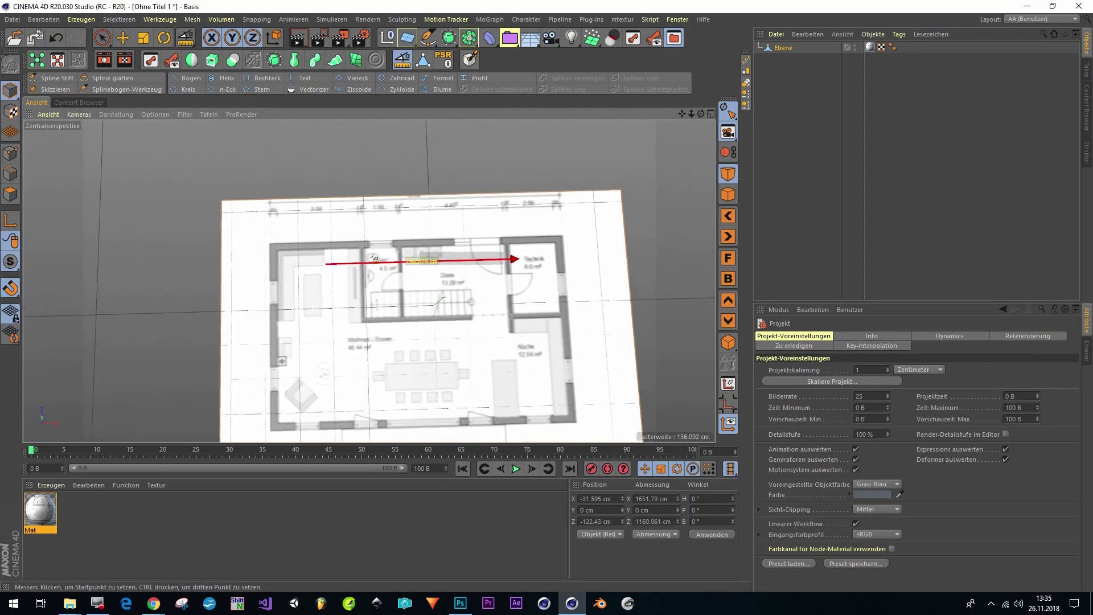
left_click(269, 245)
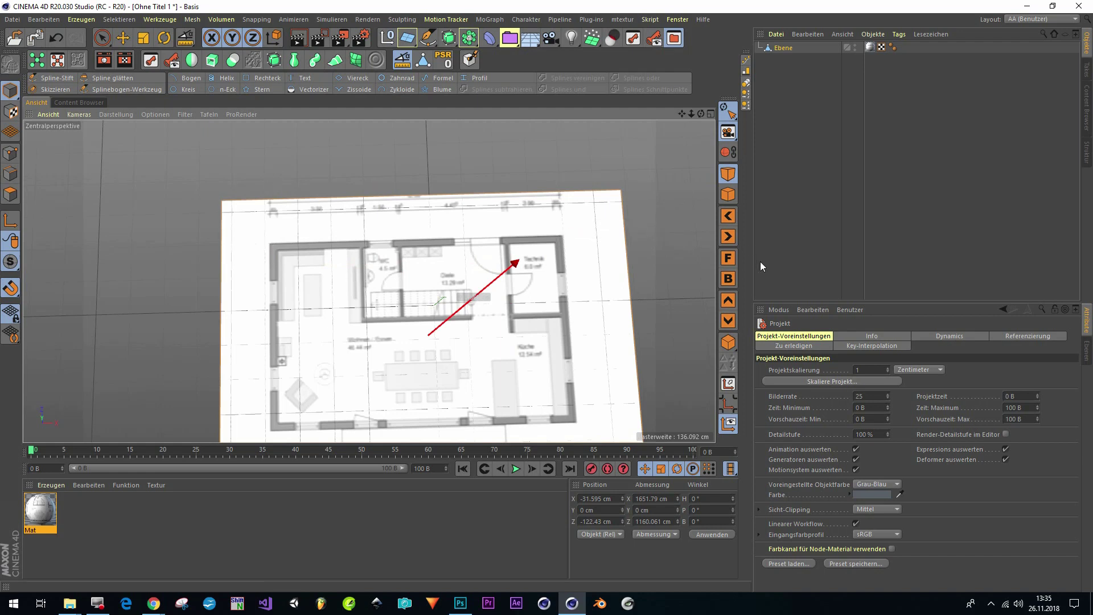
left_click(729, 300)
scroll(510, 304, "down", 2)
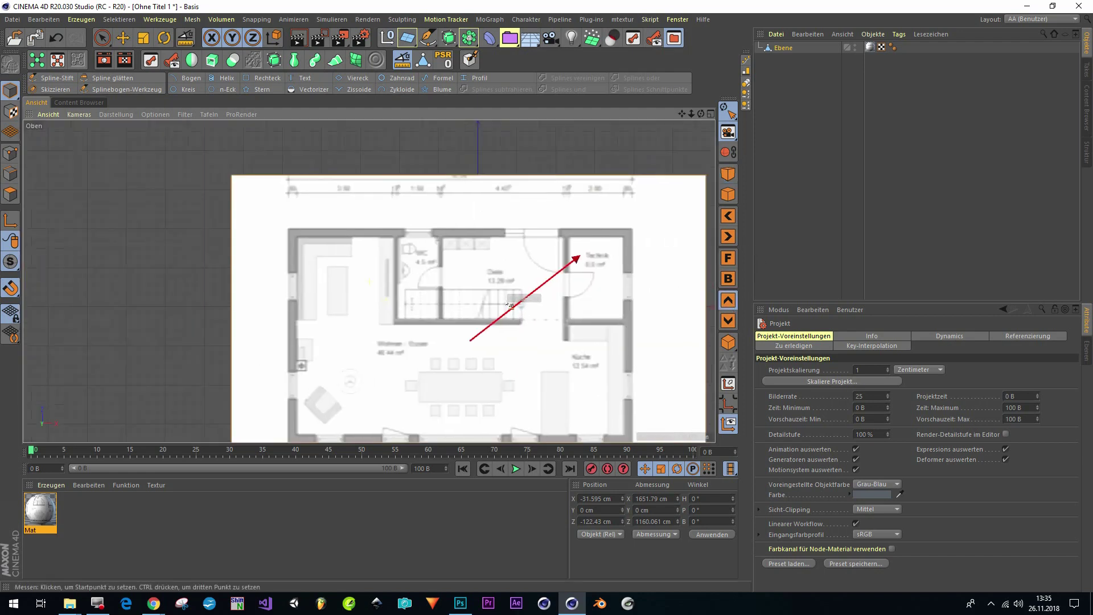
left_click(290, 171)
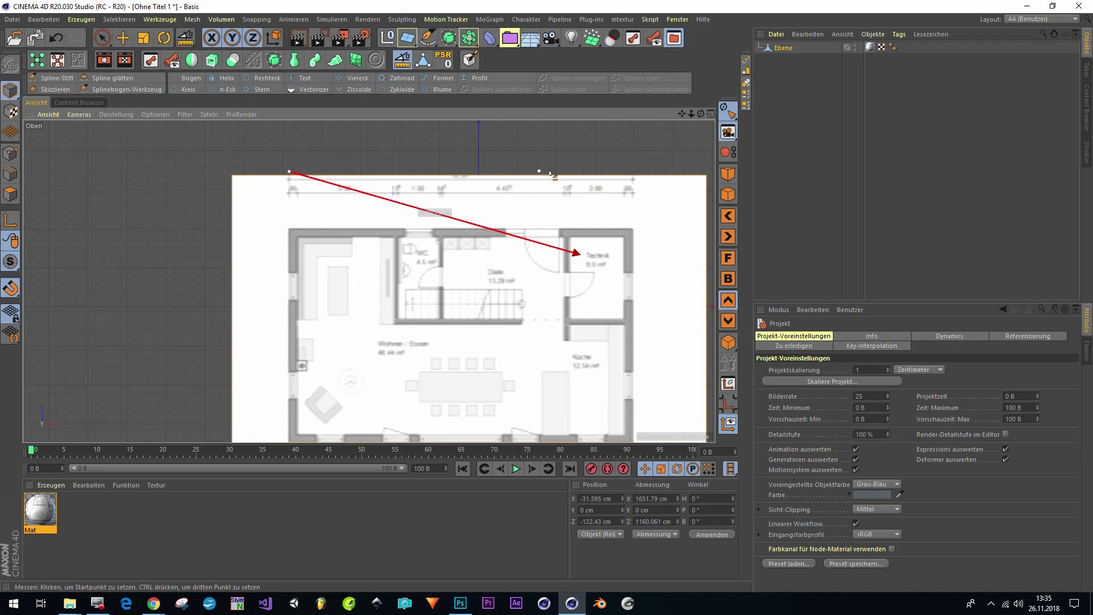
left_click(631, 171)
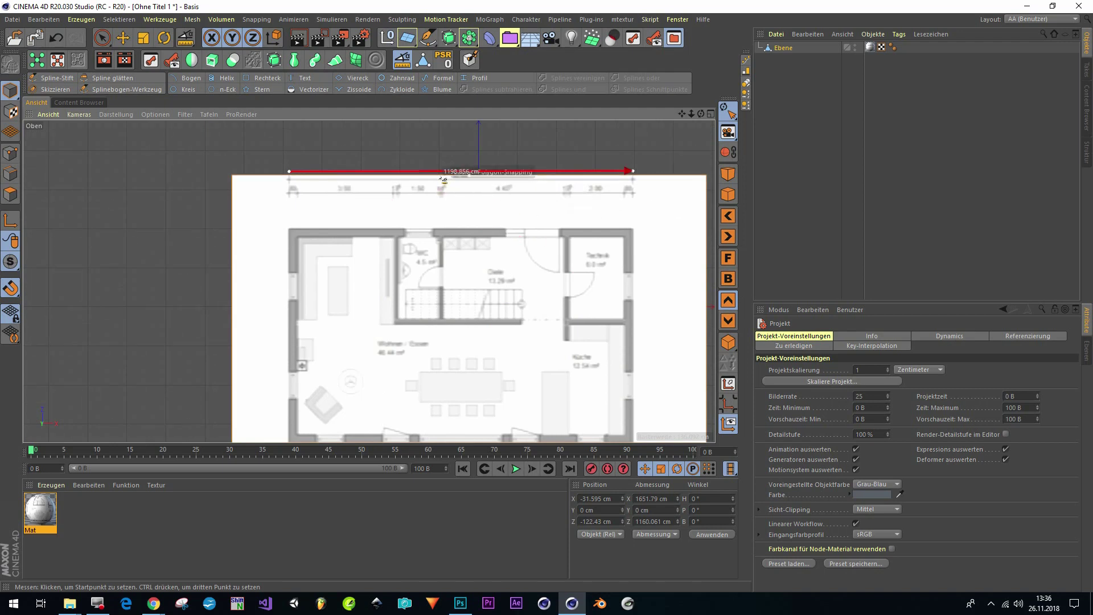
Pan the top view over the whole plan and open the Mat material in the Material Editor.
scroll(528, 222, "down", 2)
middle_click_drag(498, 251, 476, 200, "alt")
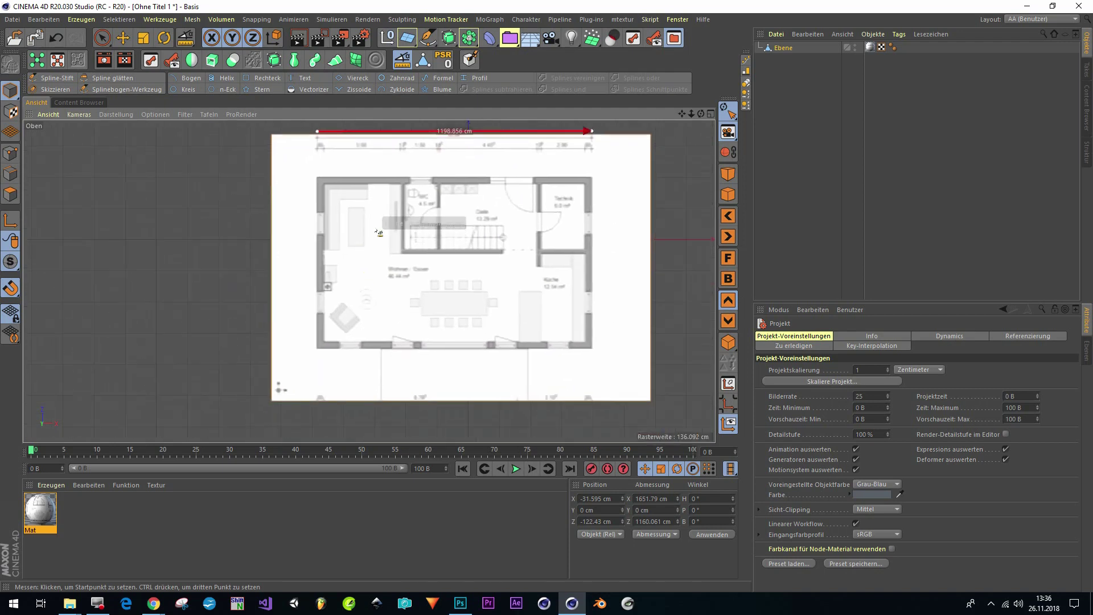
scroll(373, 231, "up", 3)
middle_click_drag(393, 233, 370, 239, "alt")
middle_click_drag(455, 251, 399, 246, "alt")
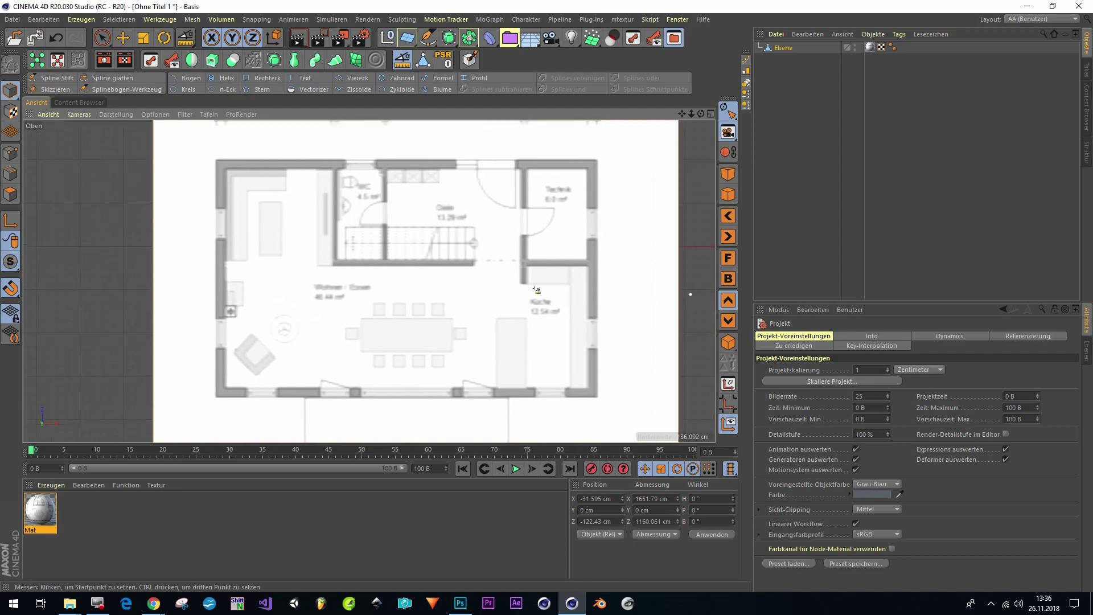
double_click(40, 511)
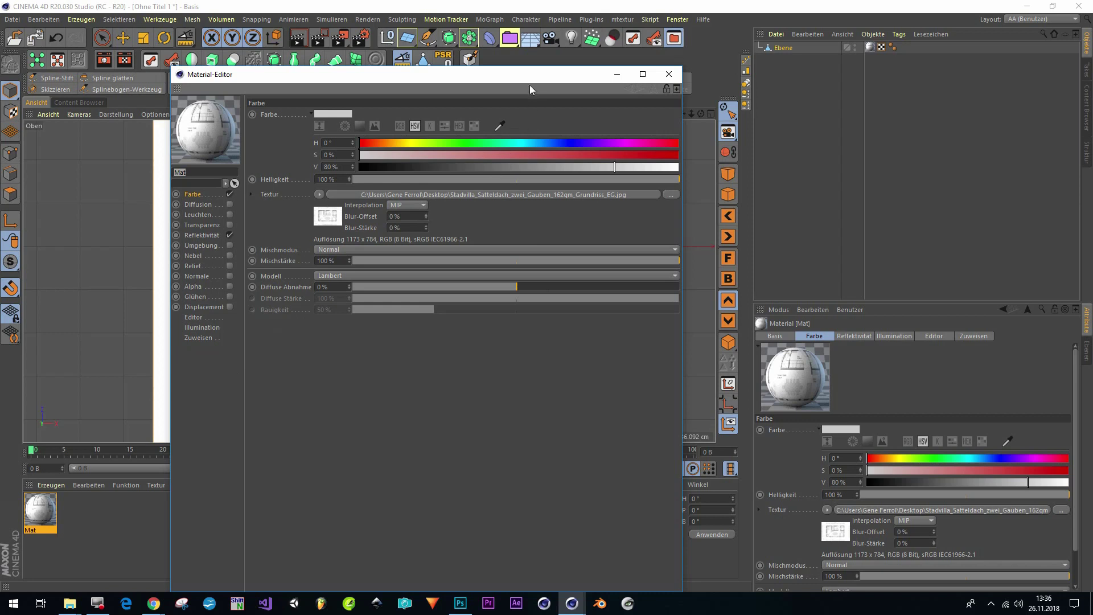
Set the Mat material's Texture Preview Size to 'Keine Skalierung' and close the editor.
left_click_drag(530, 76, 699, 87)
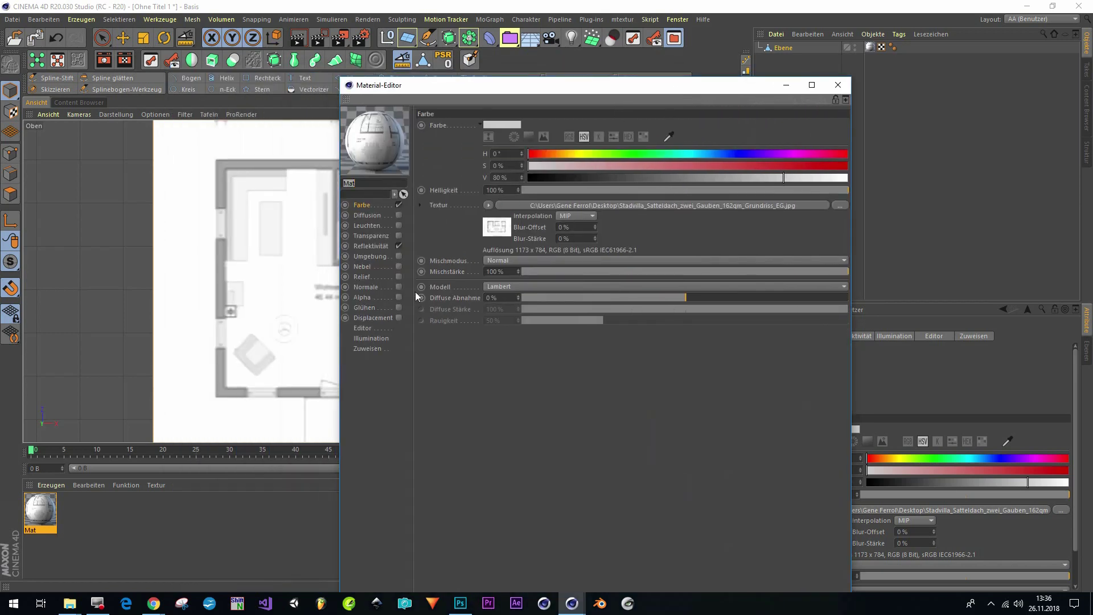
left_click(363, 328)
left_click(519, 138)
left_click(527, 158)
left_click(837, 85)
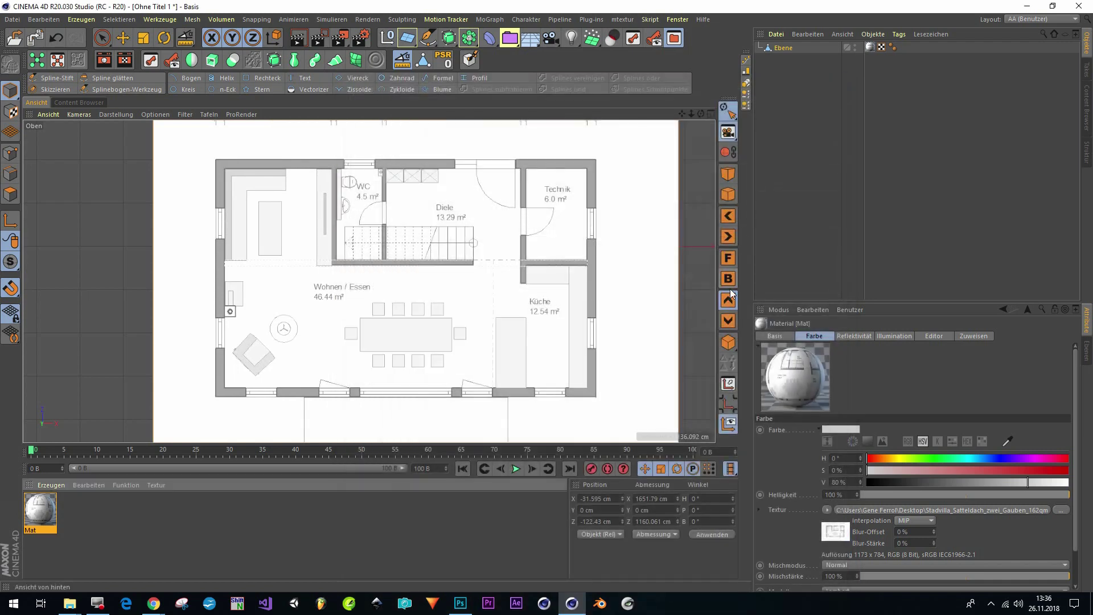
scroll(183, 325, "up", 6)
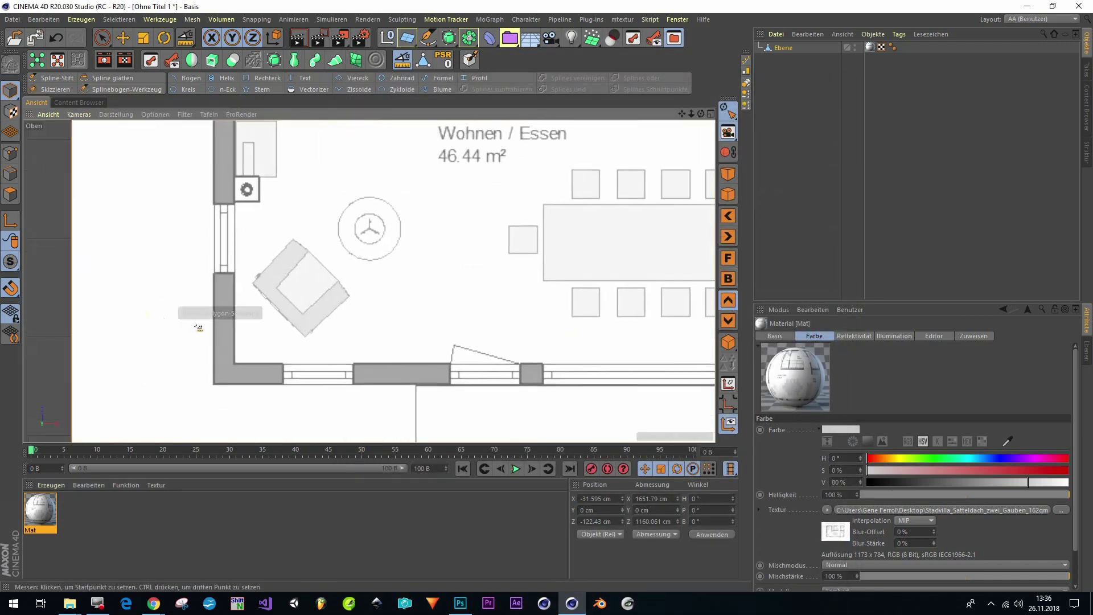
Add a new plane and move it toward the plan's lower-left wall corner.
left_click(407, 38)
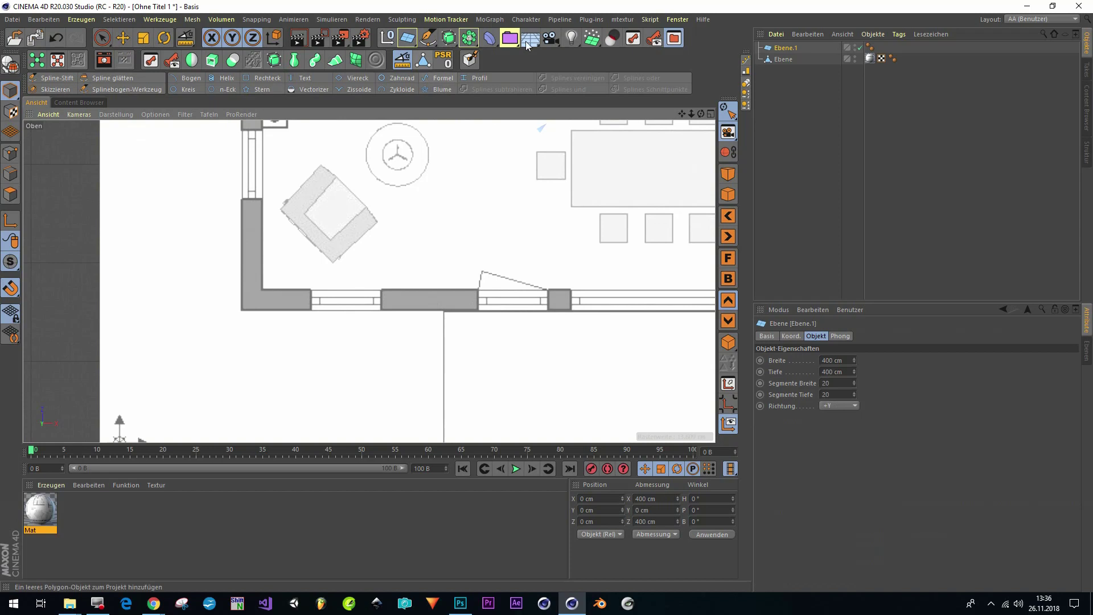
left_click(773, 50)
left_click_drag(834, 382, 780, 376)
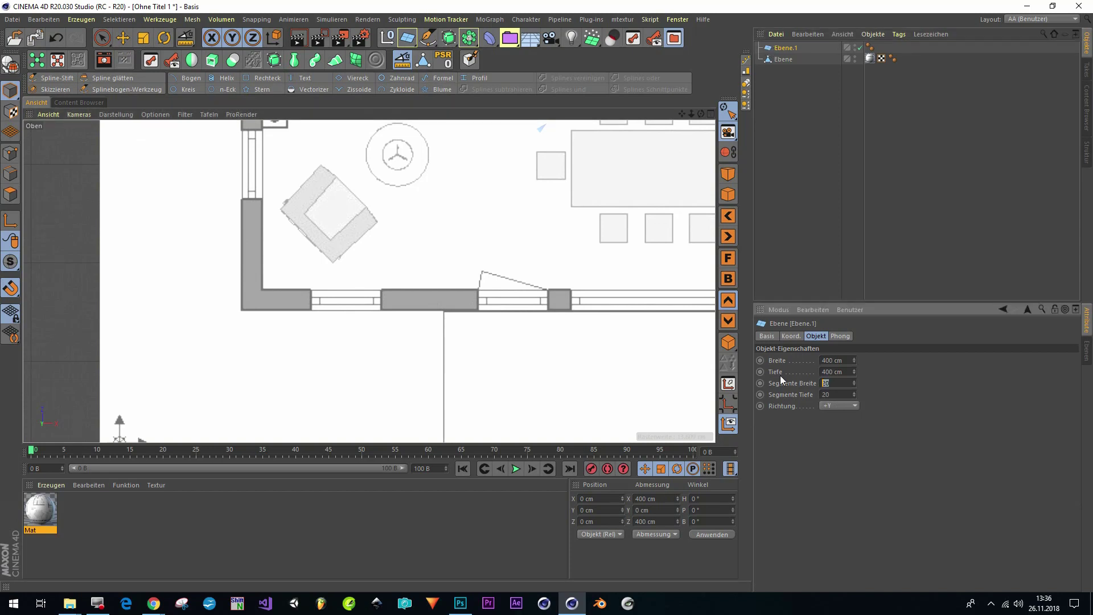
key("e")
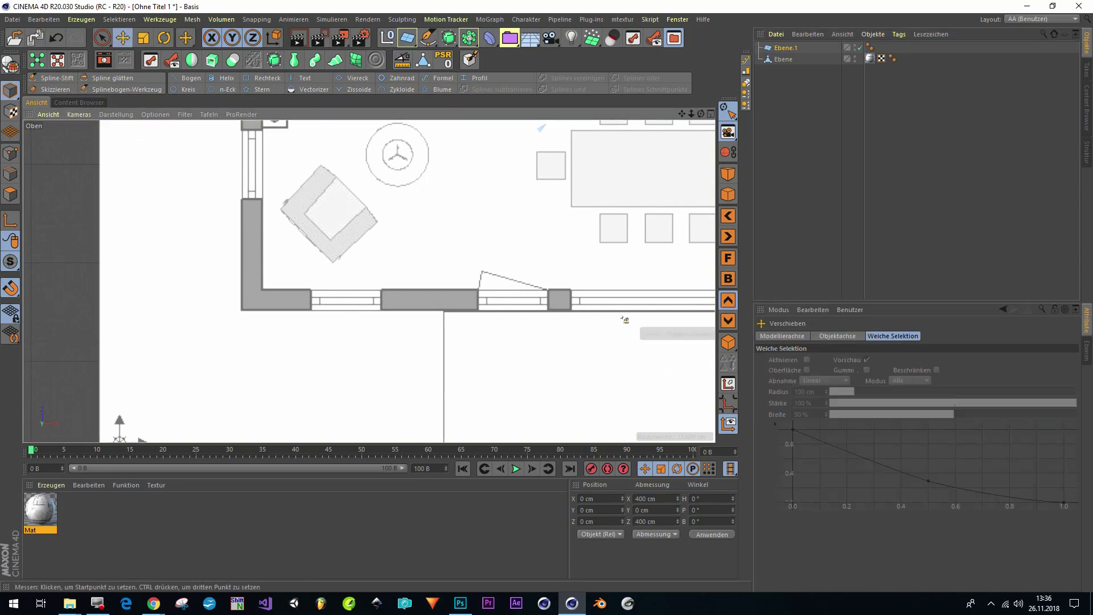
left_click_drag(627, 246, 237, 317)
scroll(242, 316, "up", 2)
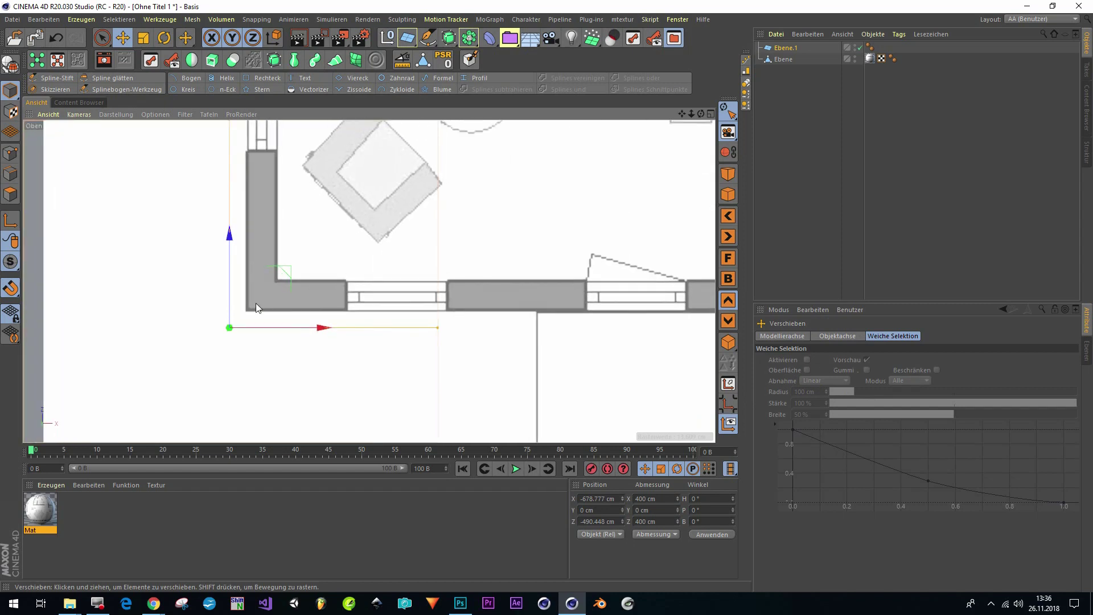
Enable X-Ray on the floor-plan plane Ebene.
left_click(155, 115)
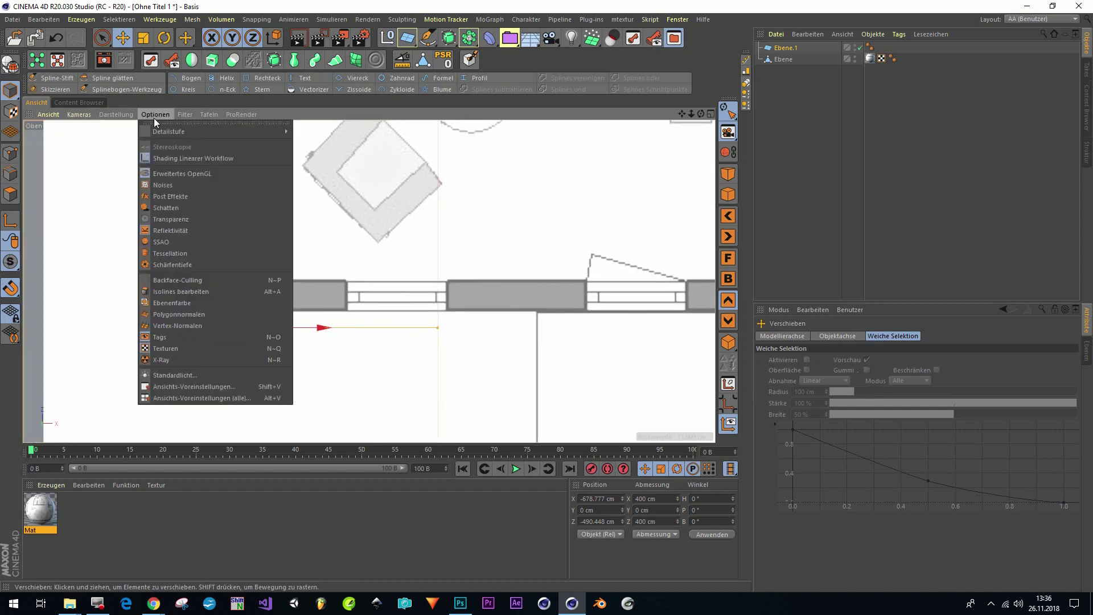
double_click(784, 59)
left_click(771, 61)
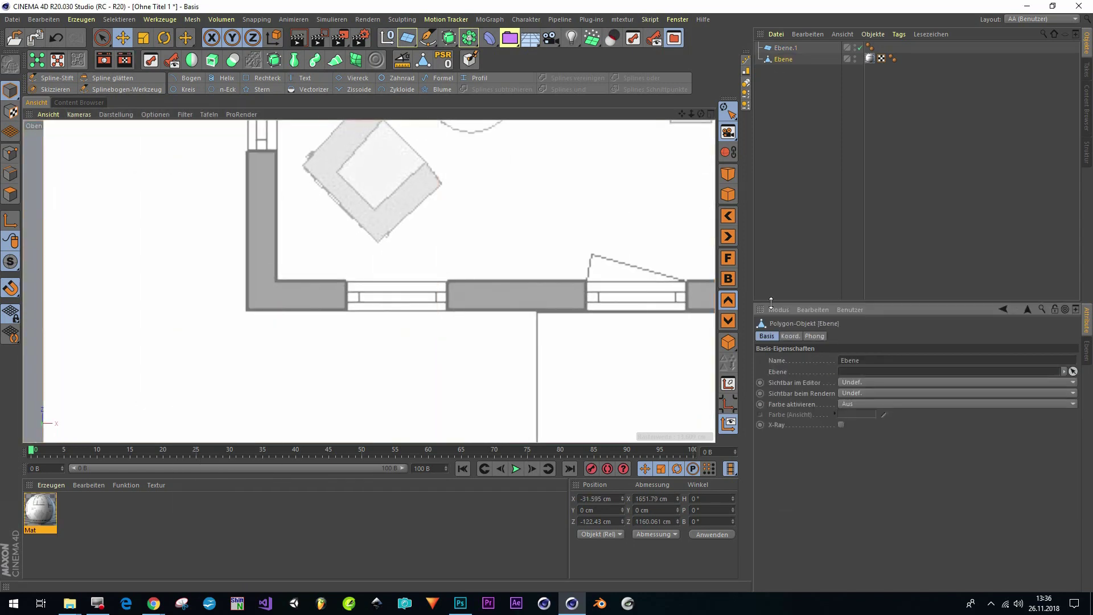
left_click(841, 424)
Shrink Ebene.1 from 400 cm to about 61 cm and snap it onto the wall corner.
left_click(786, 47)
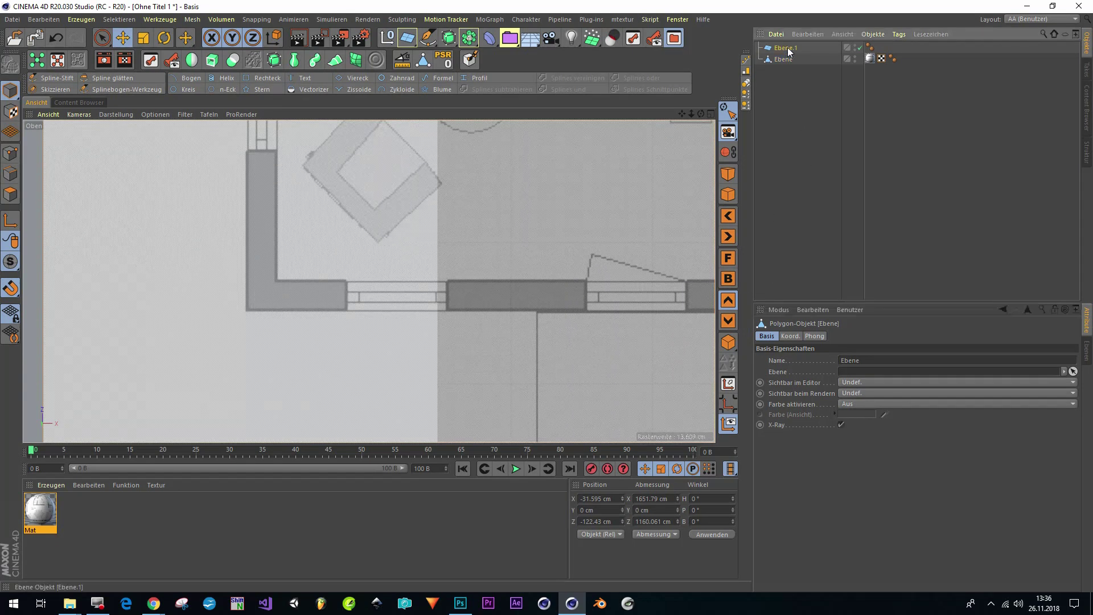
scroll(439, 261, "down", 3)
key("t")
left_click_drag(543, 282, 60, 278)
key("e")
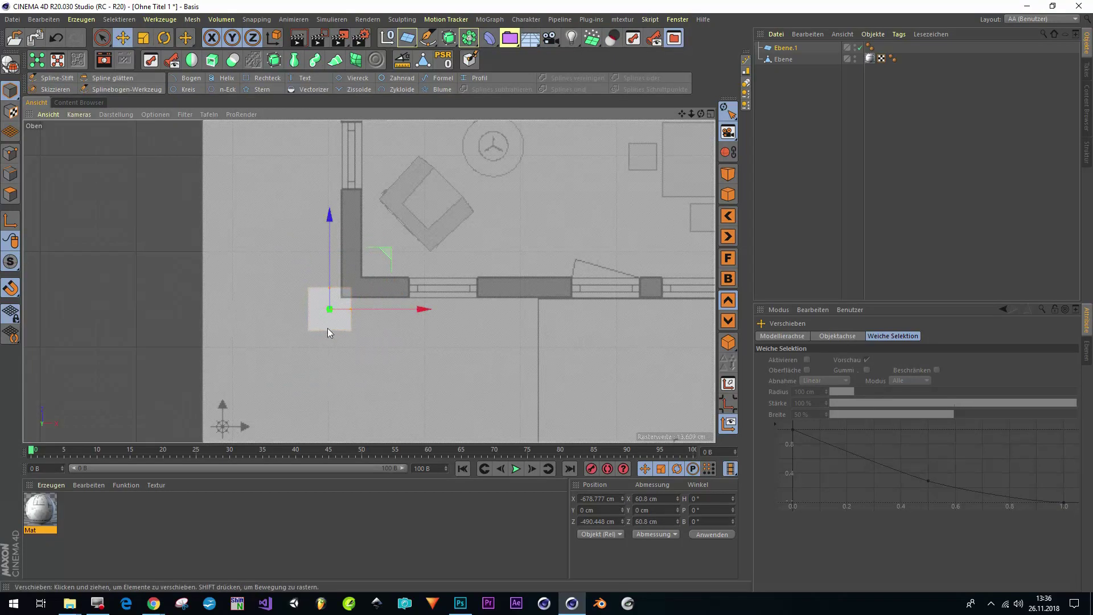
left_click_drag(329, 309, 353, 285)
scroll(353, 285, "up", 5)
left_click_drag(485, 236, 385, 262)
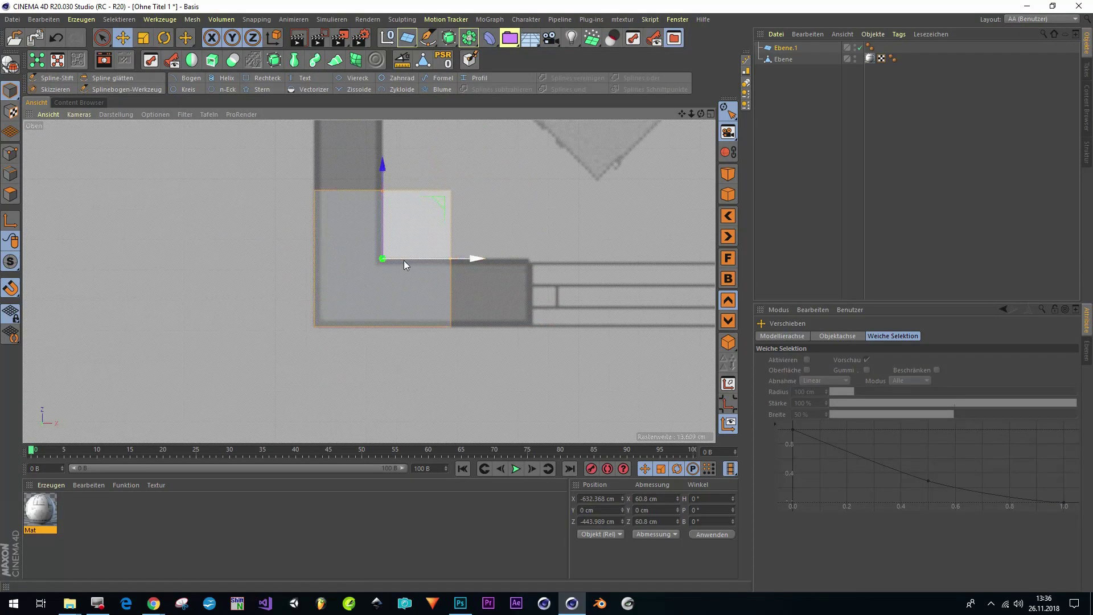
Shrink Ebene.1 further to 31.312 × 31.312 cm and snap it back onto the corner.
key("t")
left_click_drag(507, 363, 227, 356)
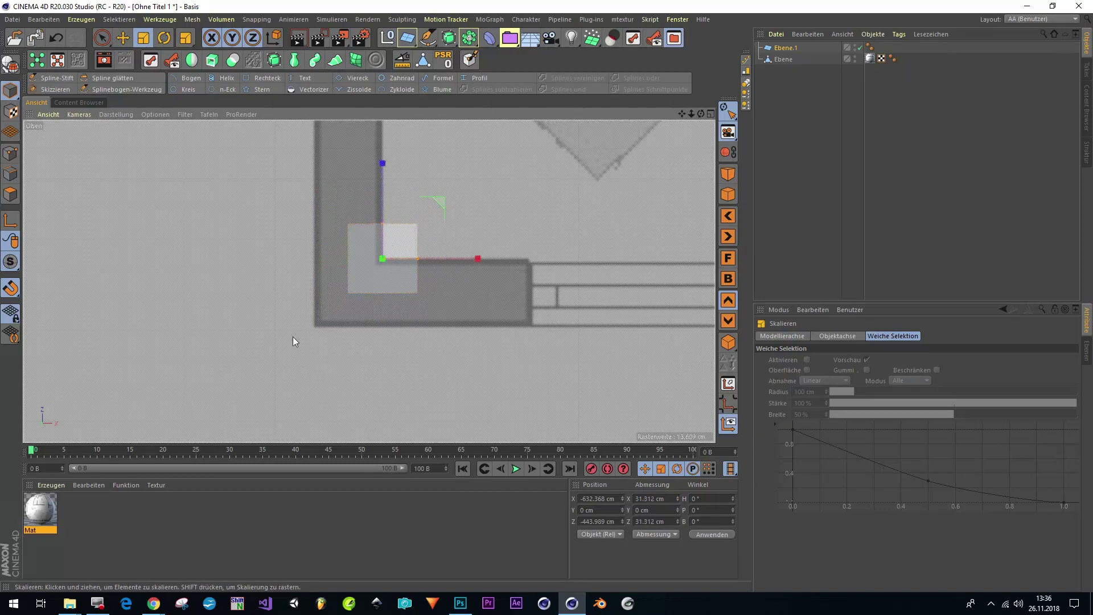
key("e")
left_click_drag(347, 326, 349, 292)
scroll(356, 257, "up", 4)
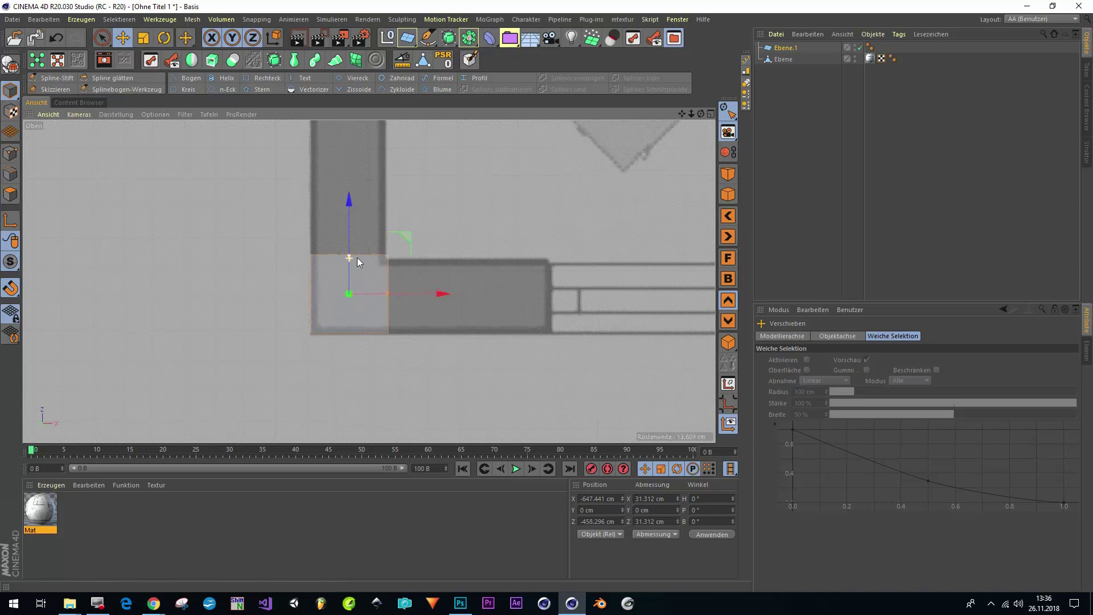
Set Ebene.1's Breite and Tiefe to 30 cm each.
left_click(785, 47)
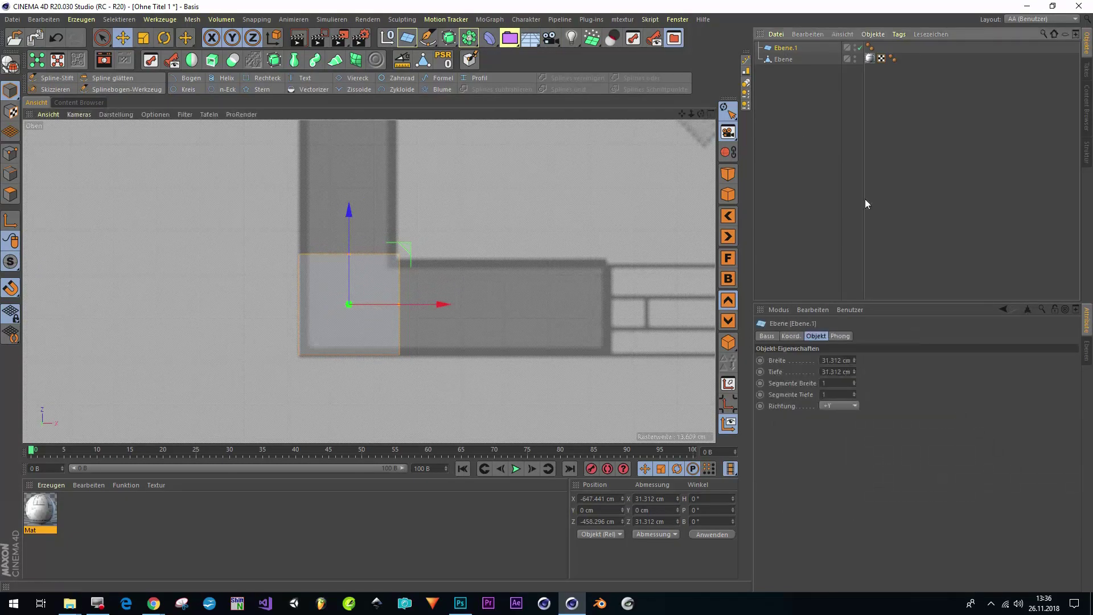
left_click(822, 359)
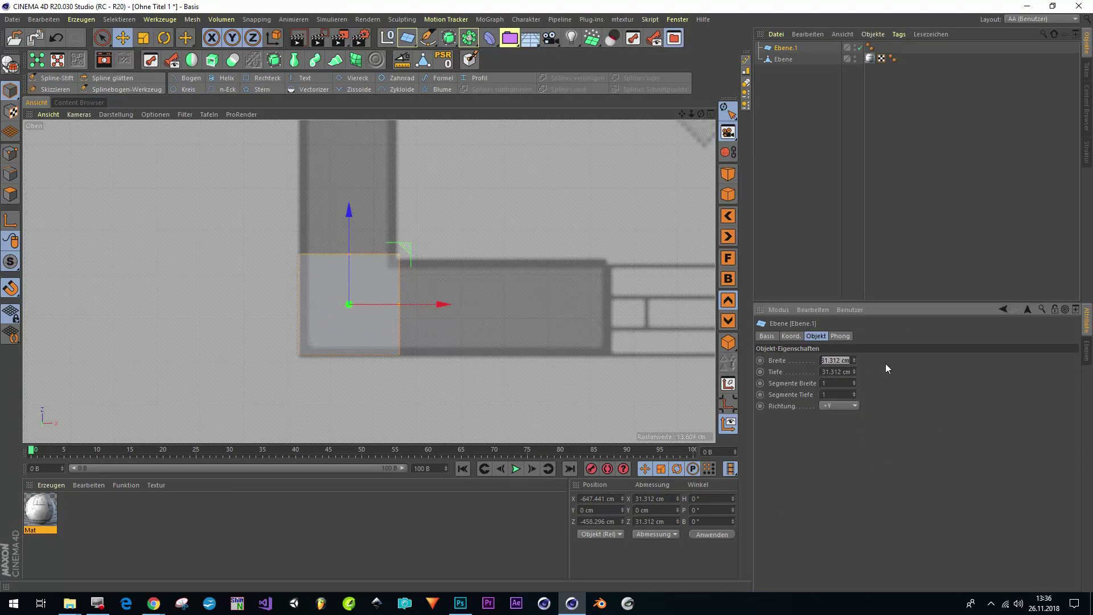
type("30")
left_click(826, 371)
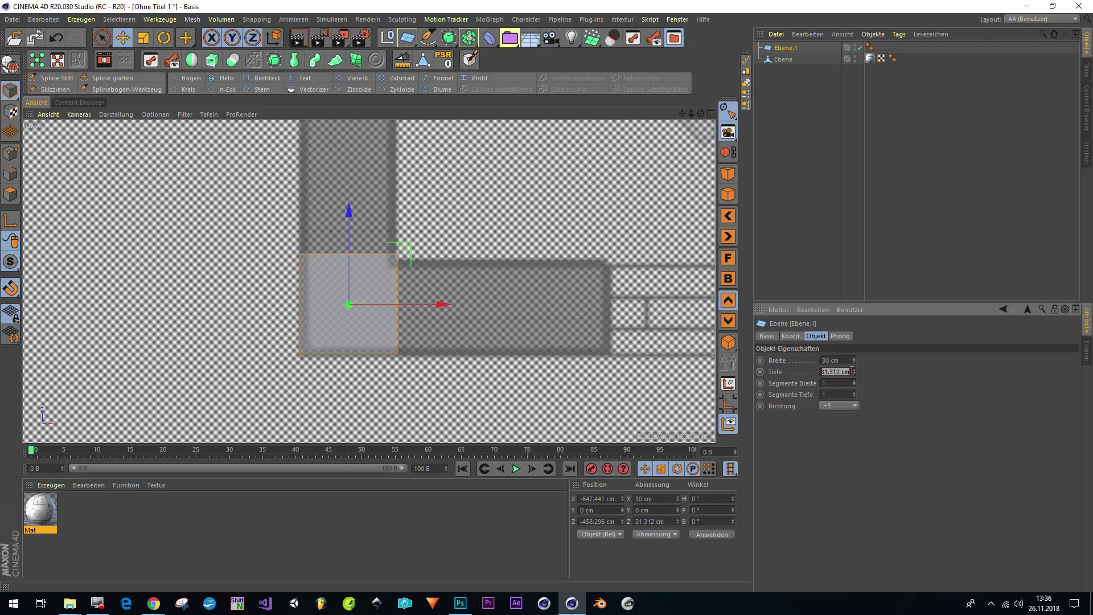
type("30")
key("Return")
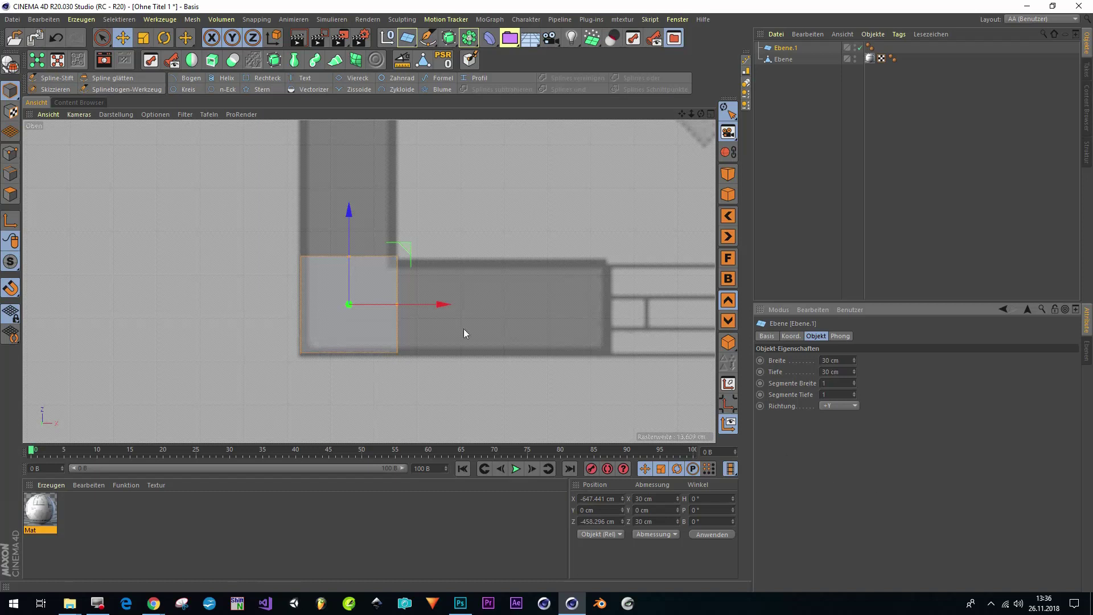
Snap the 30 cm plane back onto the lower-left wall corner and check the fit.
left_click_drag(411, 251, 408, 254)
scroll(393, 259, "down", 5)
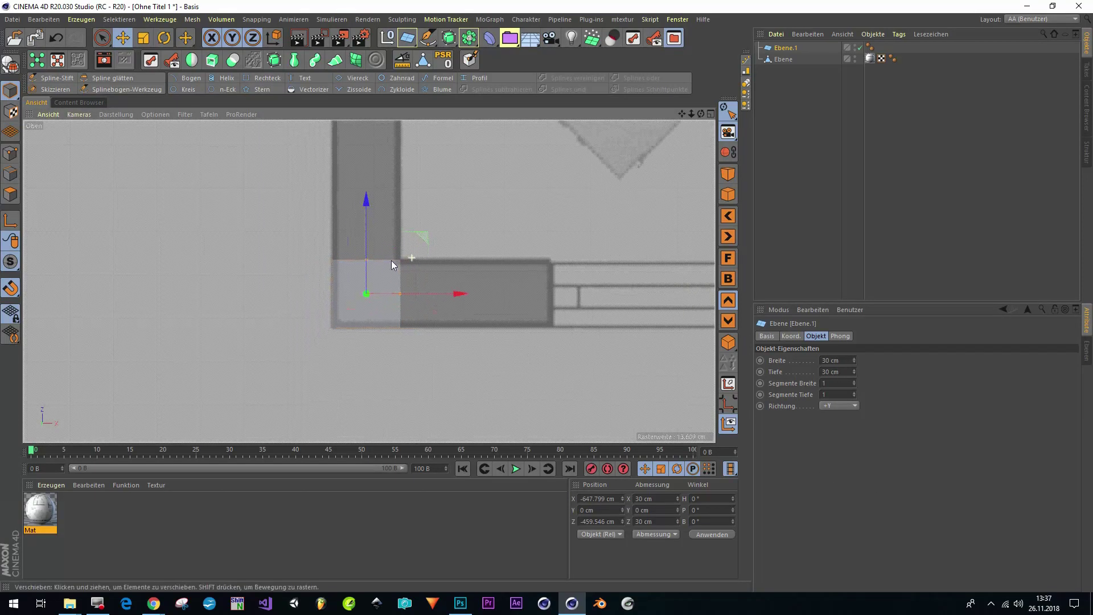
scroll(312, 305, "up", 5)
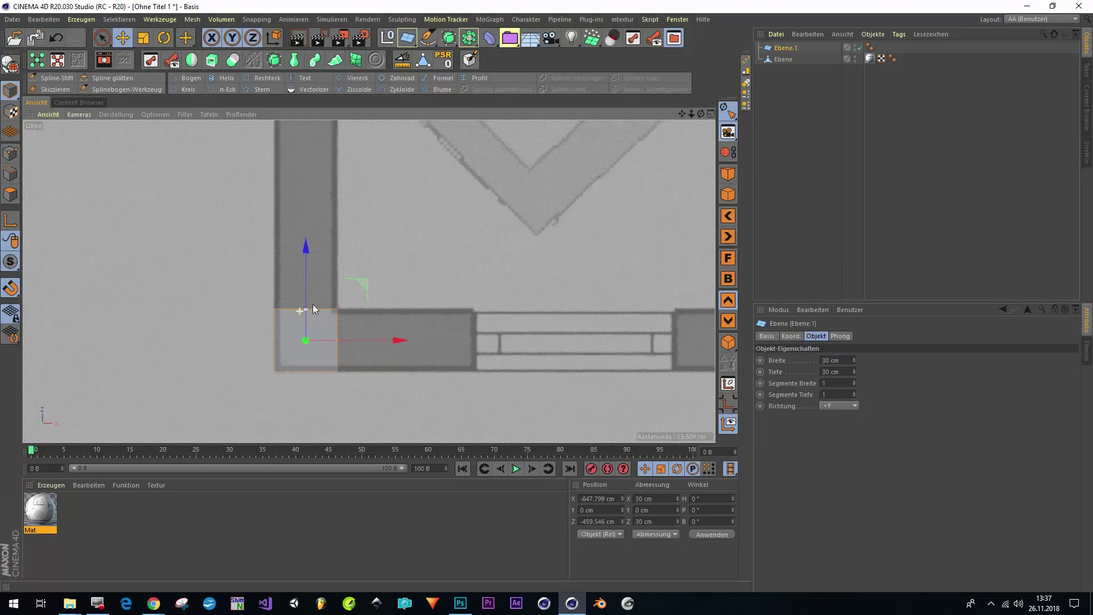
scroll(342, 299, "up", 4)
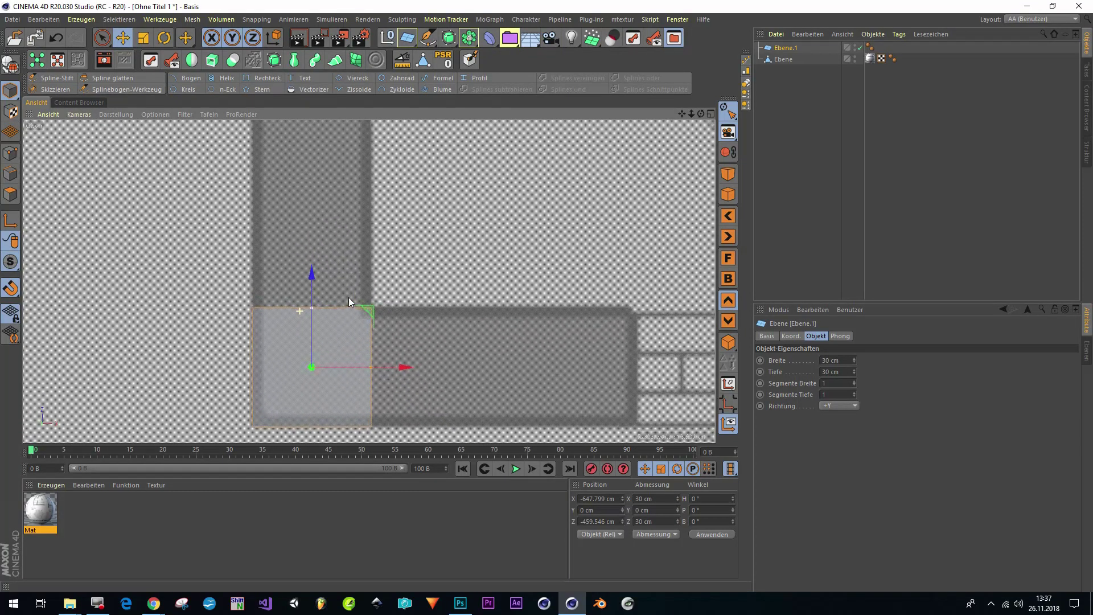
scroll(361, 295, "down", 2)
scroll(330, 294, "down", 8)
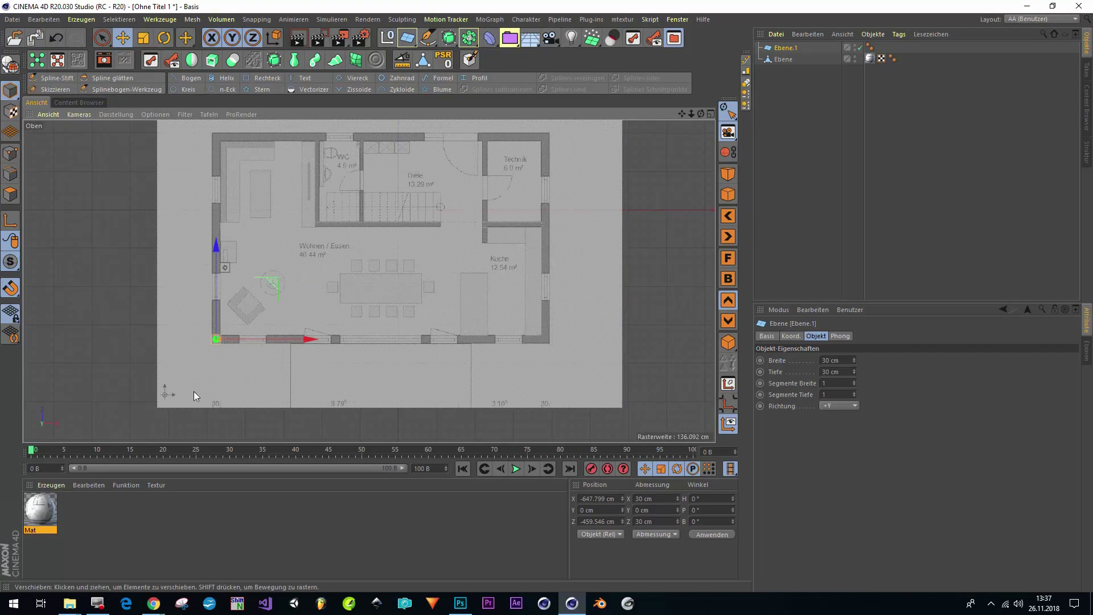
scroll(366, 280, "up", 3)
scroll(371, 244, "down", 4)
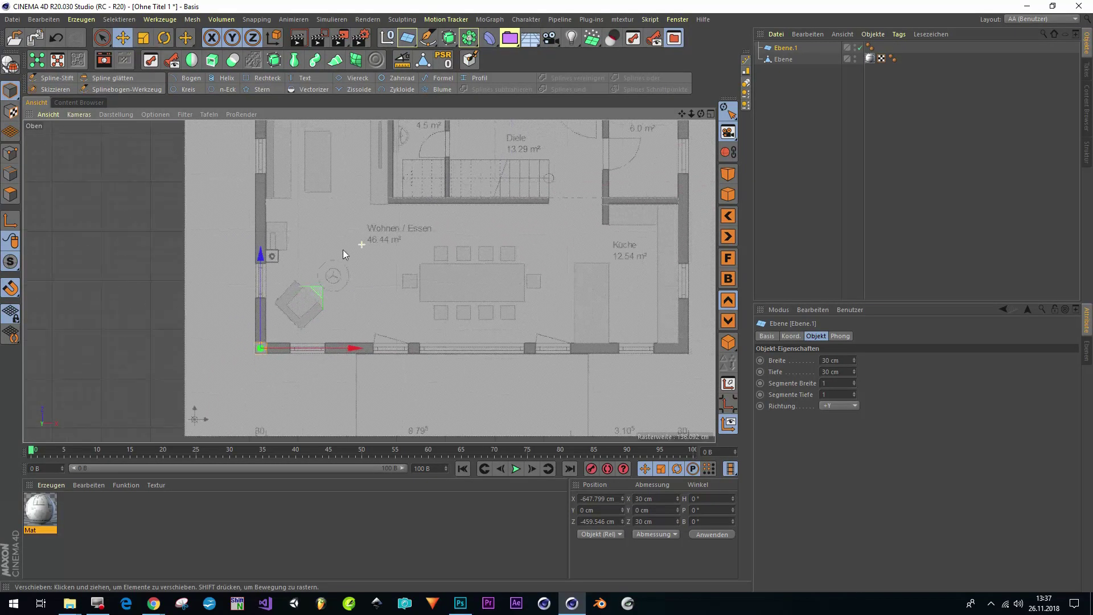
Delete Ebene.1 and Ebene, then load the Blueprint.1 preset from the Content Browser.
key("Delete")
left_click(783, 49)
key("Delete")
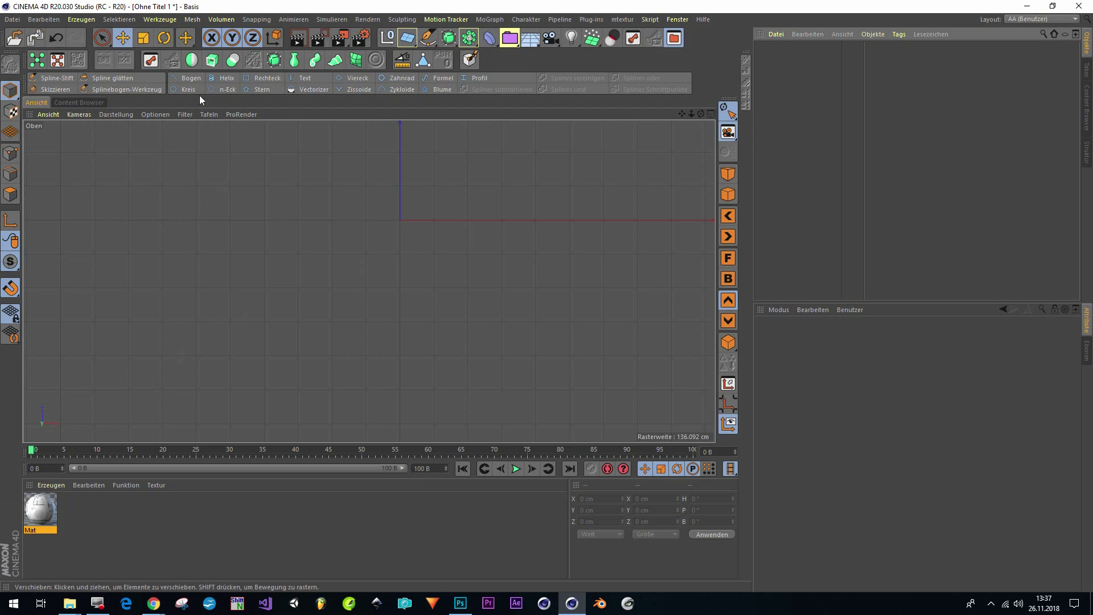
left_click(79, 102)
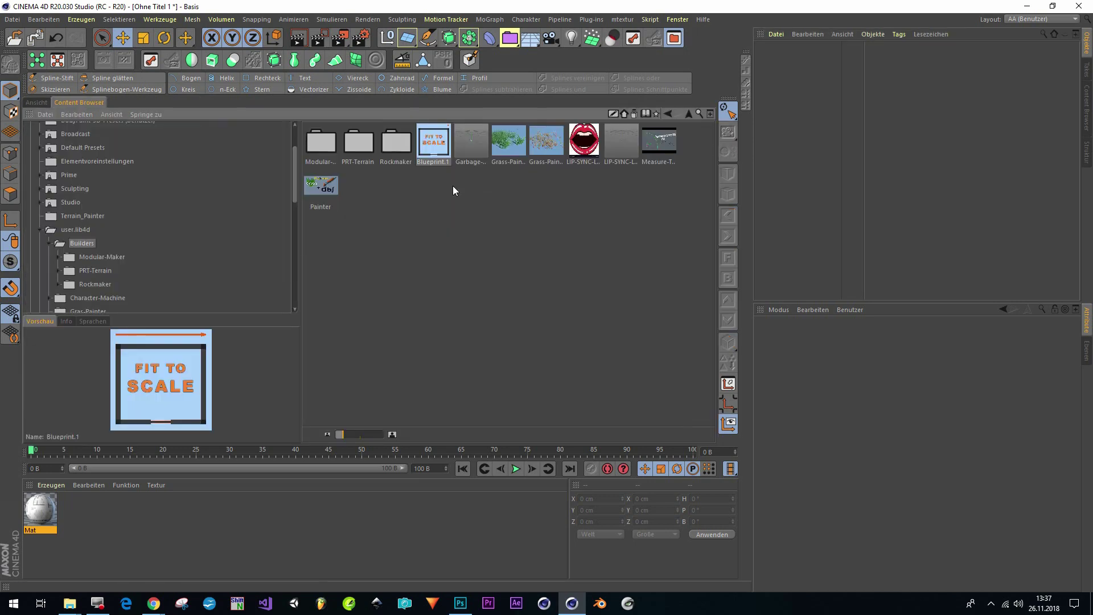
double_click(439, 147)
Return to the viewport and clear the earlier measurement line.
left_click(36, 104)
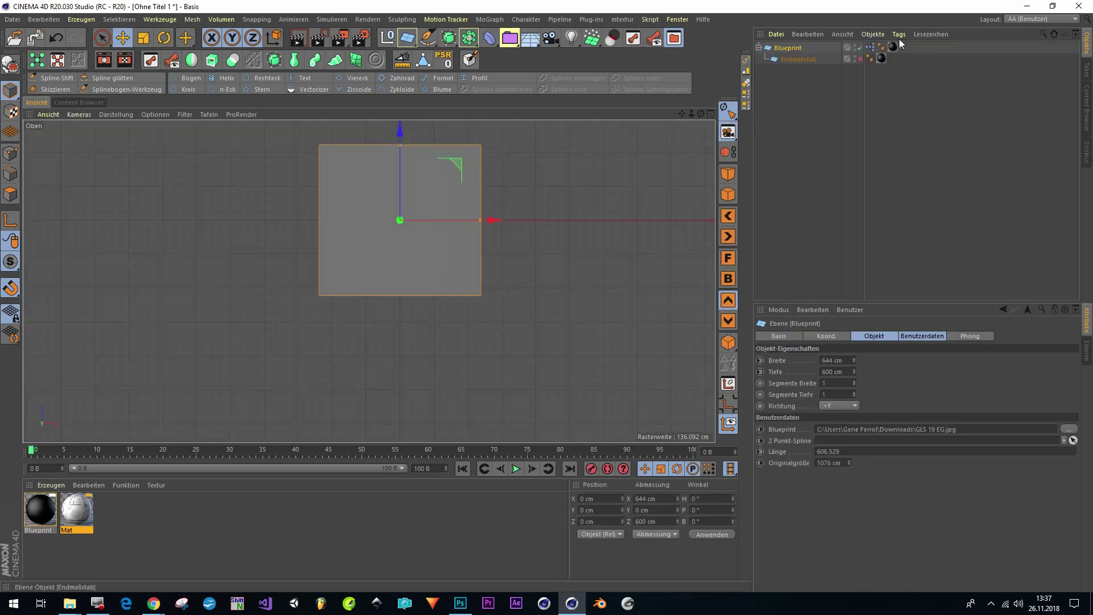
scroll(421, 275, "down", 2)
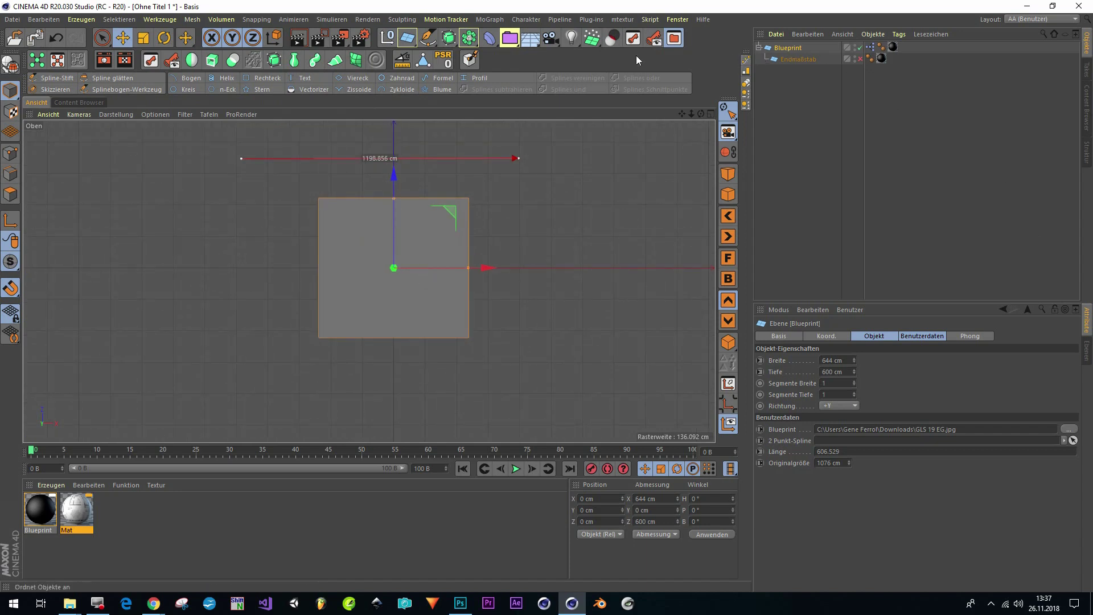
left_click(401, 61)
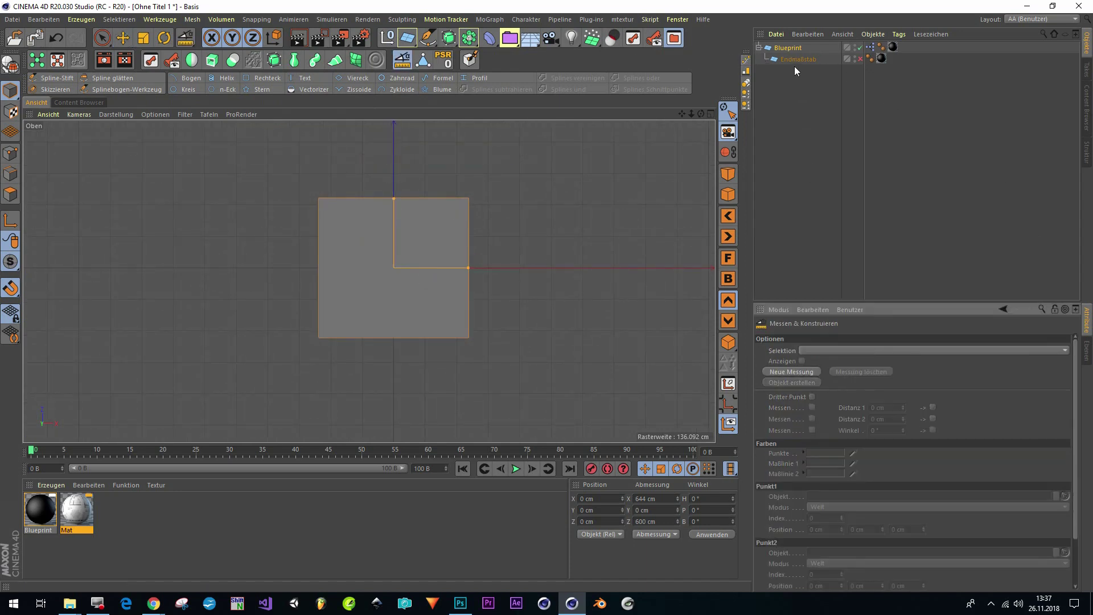
Load Stadvilla_Satteldach_zwei_Gauben_162qm_Grundriss_EG.jpg from the Desktop into the Blueprint's user data image.
left_click(790, 51)
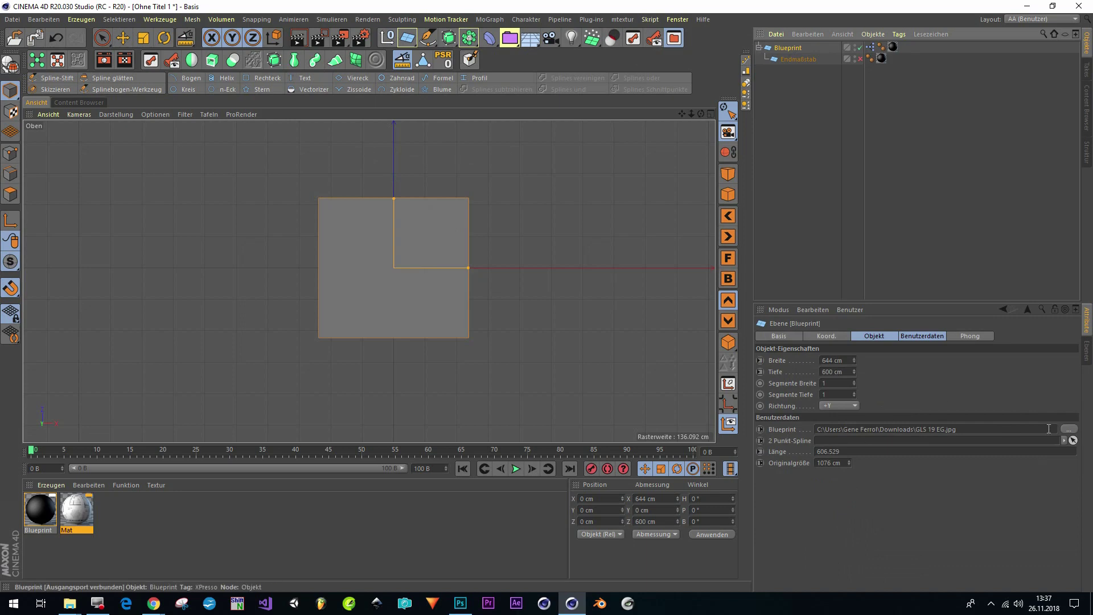
left_click(925, 336)
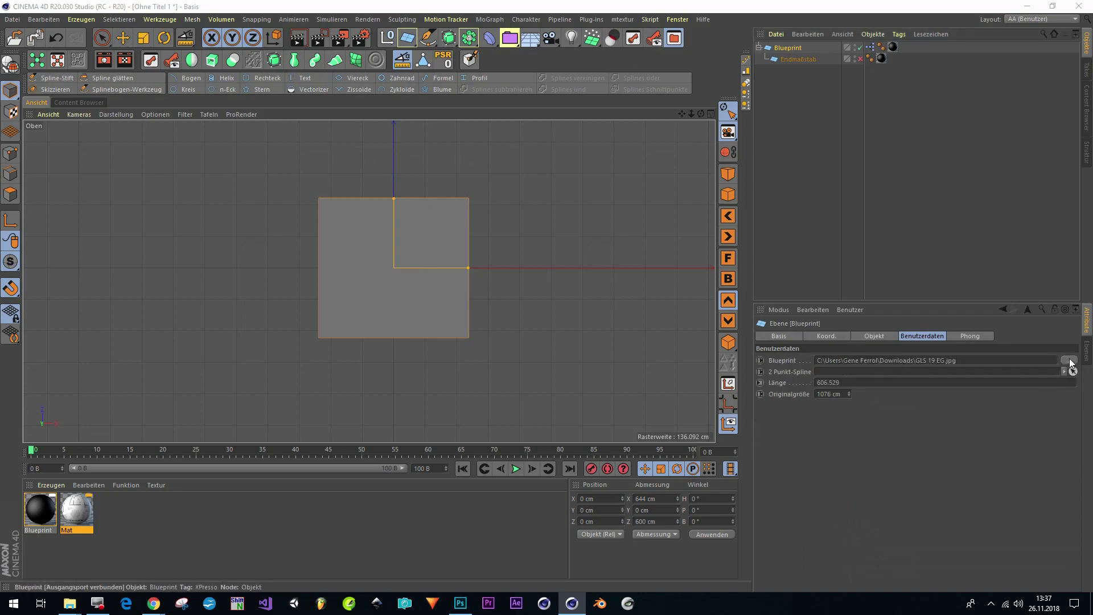
left_click(1068, 361)
scroll(307, 125, "down", 5)
scroll(308, 143, "down", 3)
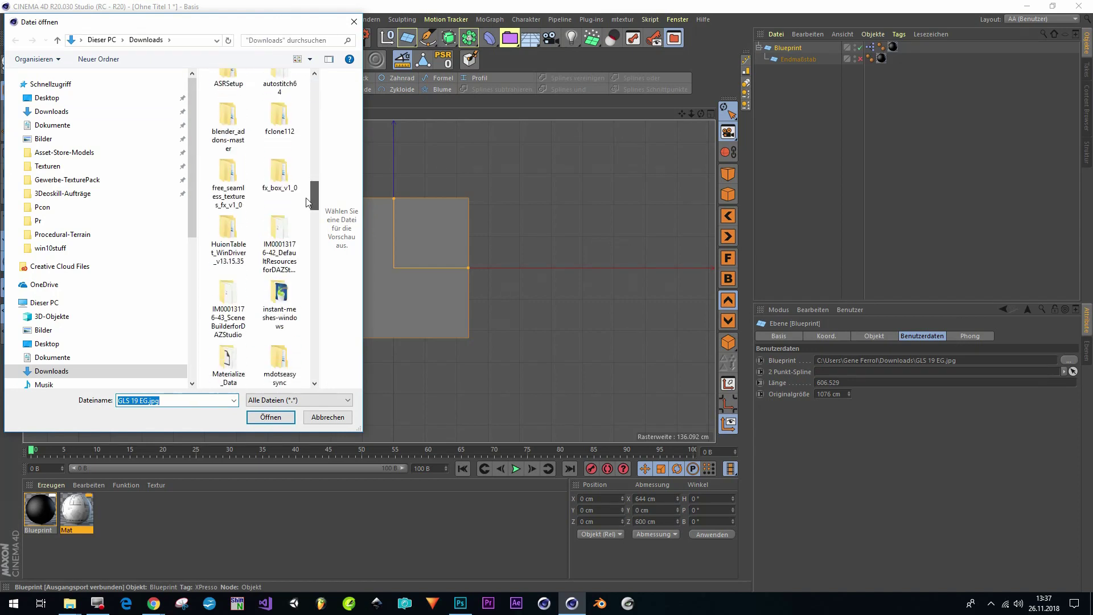
left_click(47, 97)
scroll(310, 152, "down", 2)
left_click_drag(309, 152, 309, 278)
left_click(237, 239)
left_click(276, 417)
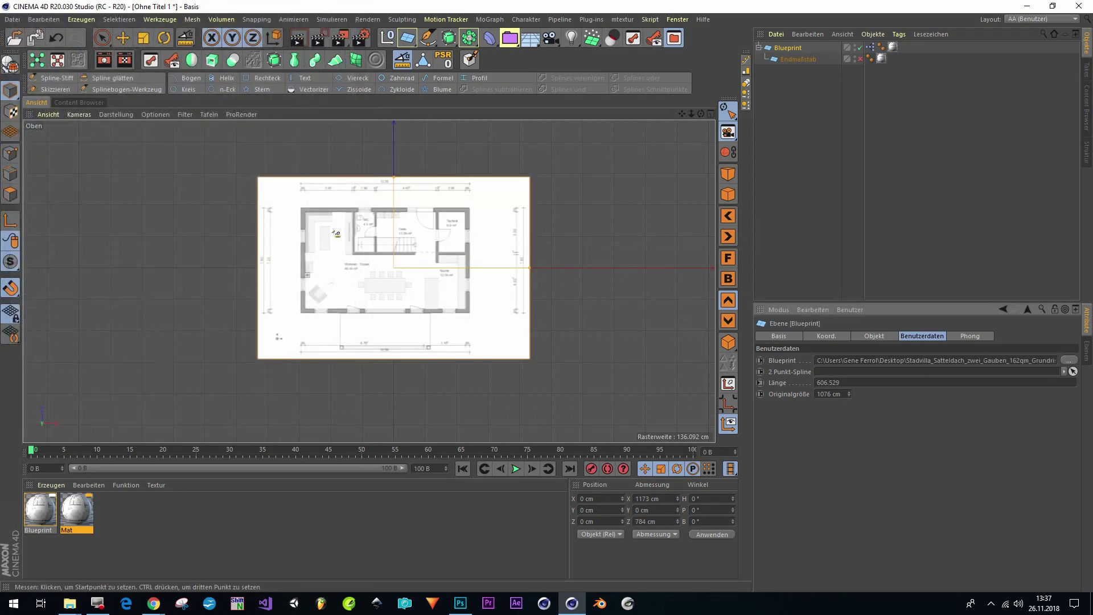
Start a Spline-Stift spline at the floor plan's top-left outer wall corner.
scroll(330, 228, "up", 2)
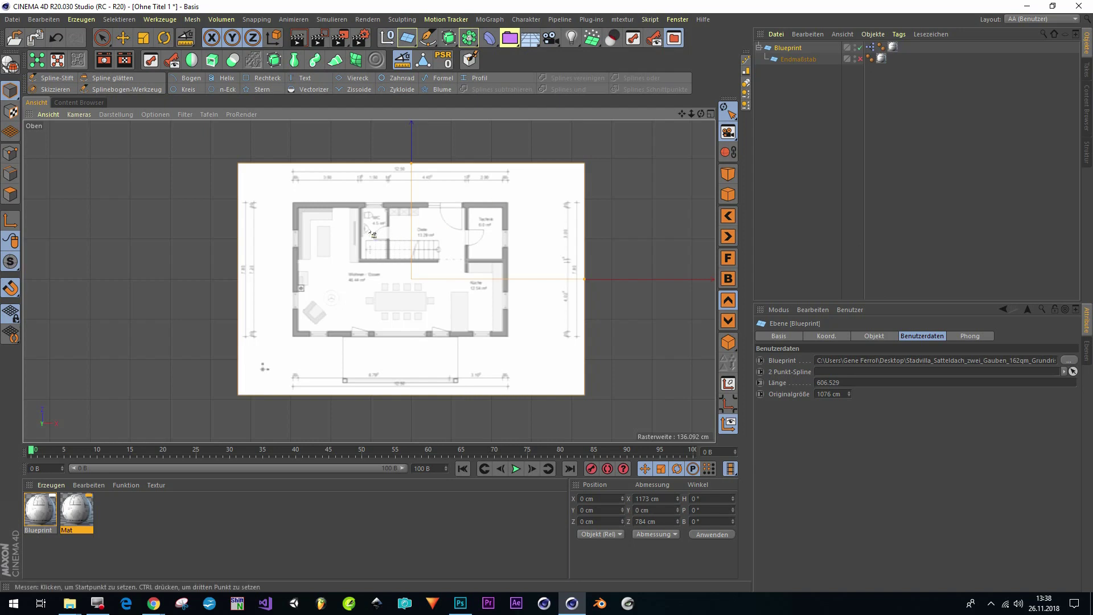
scroll(341, 212, "up", 5)
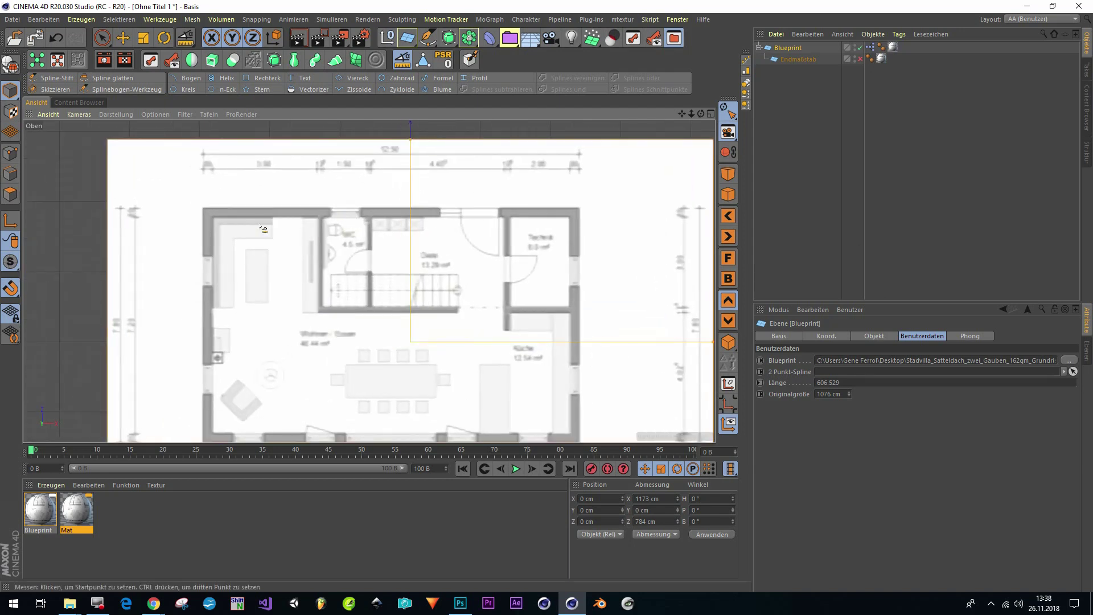
scroll(233, 218, "up", 1)
middle_click_drag(269, 220, 181, 219, "alt")
scroll(181, 218, "down", 3)
scroll(142, 213, "up", 3)
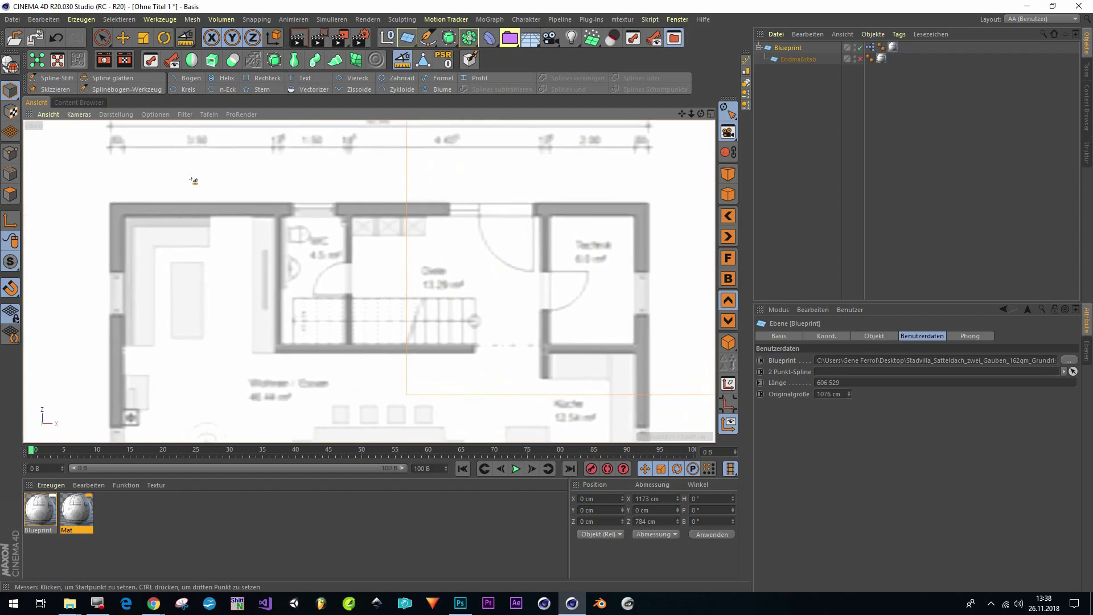
left_click(57, 78)
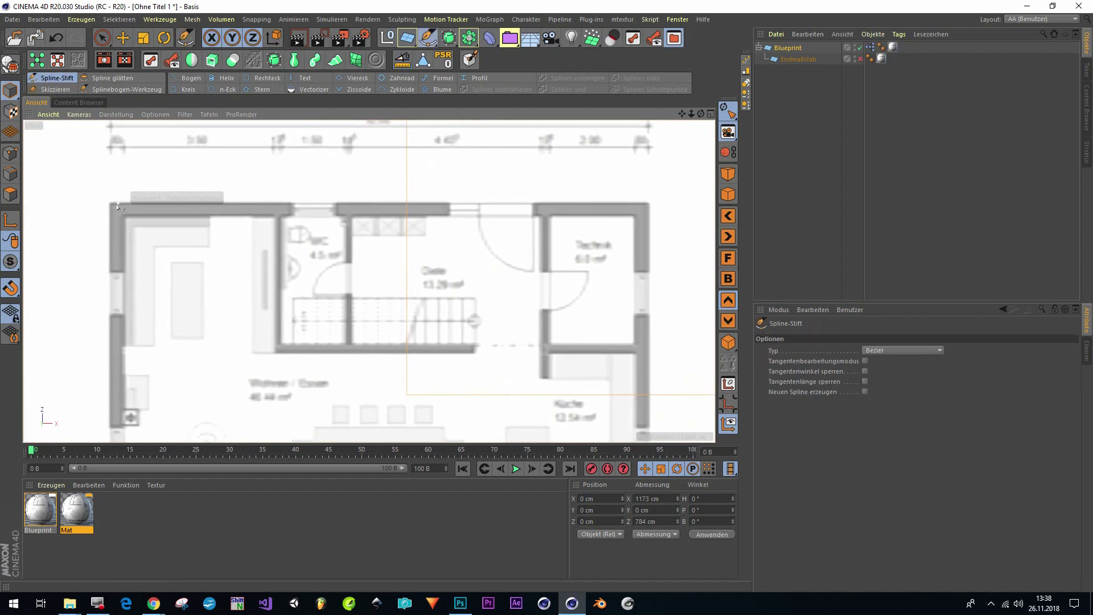
scroll(113, 202, "up", 5)
left_click(95, 201)
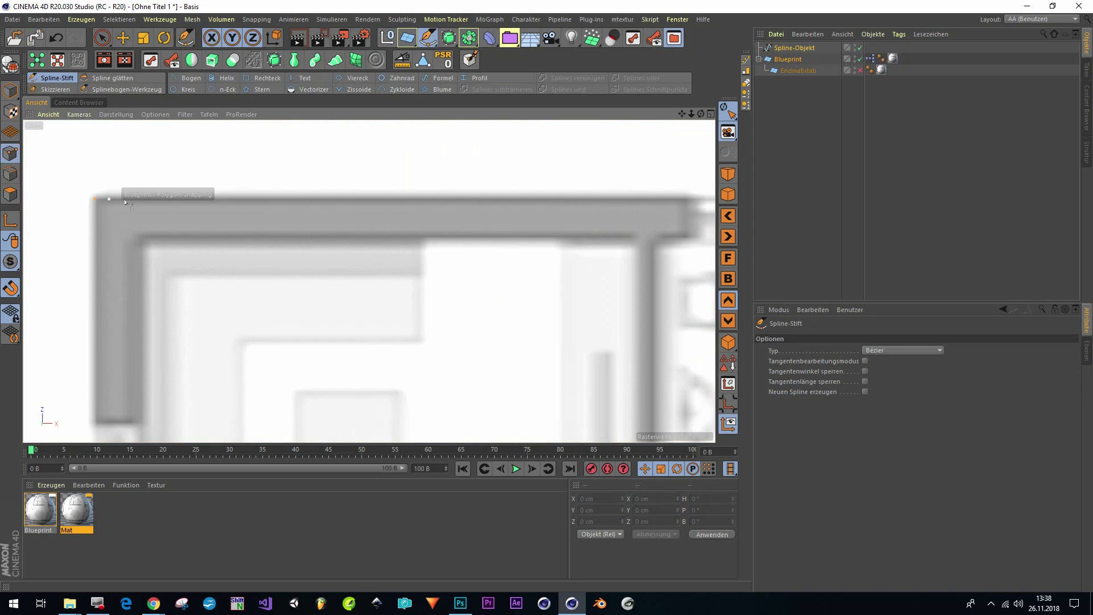
End the spline at the Technik room's outer corner, then select the Blueprint object.
scroll(285, 228, "down", 4)
scroll(550, 221, "up", 5)
scroll(547, 223, "up", 3)
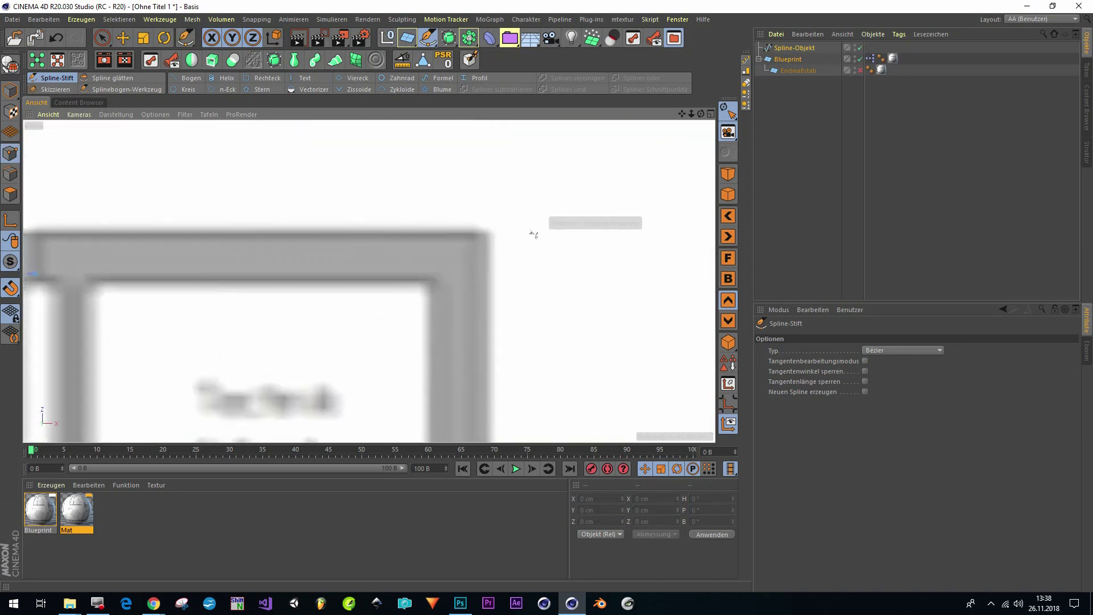
left_click(492, 237)
scroll(492, 237, "down", 4)
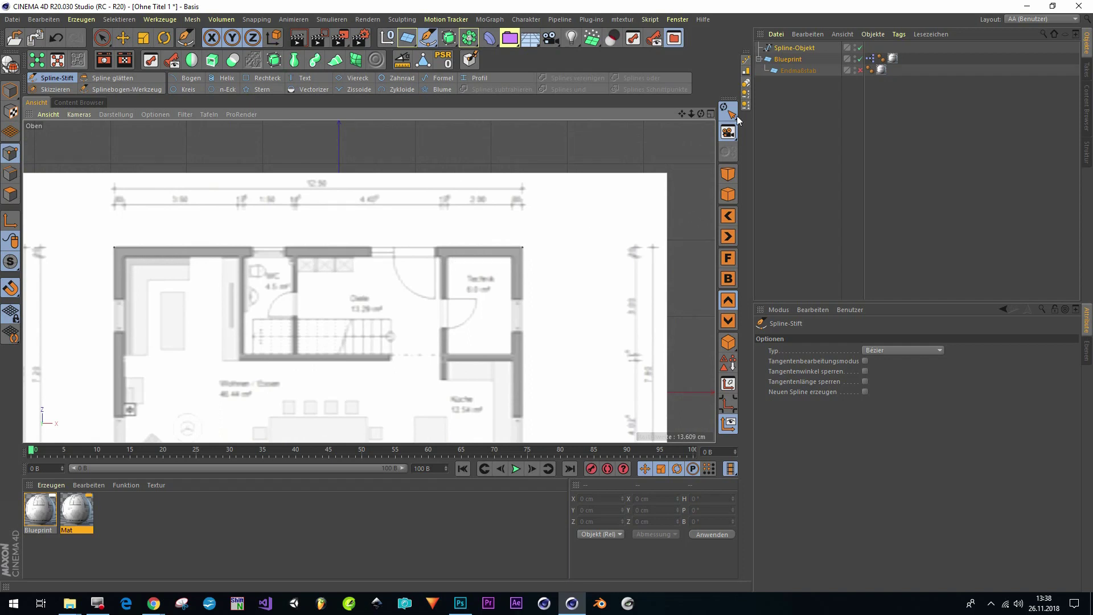
left_click(788, 59)
Link Spline-Objekt as Blueprint's 2 Punkt-Spline and set Originalgröße to 12 (1200 cm).
left_click_drag(791, 47, 828, 376)
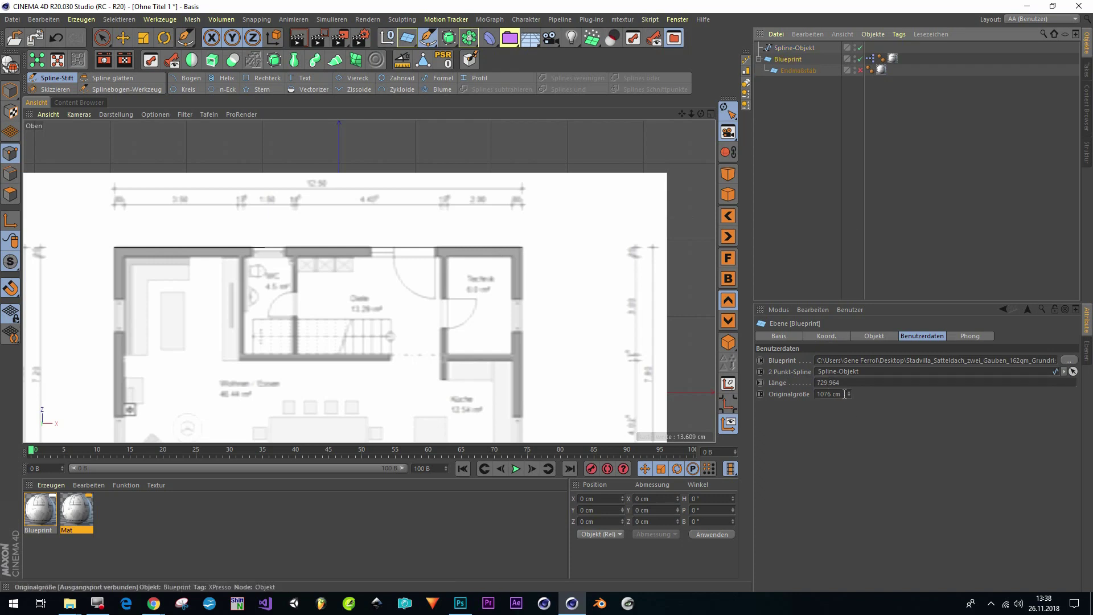
left_click(842, 393)
type("1200")
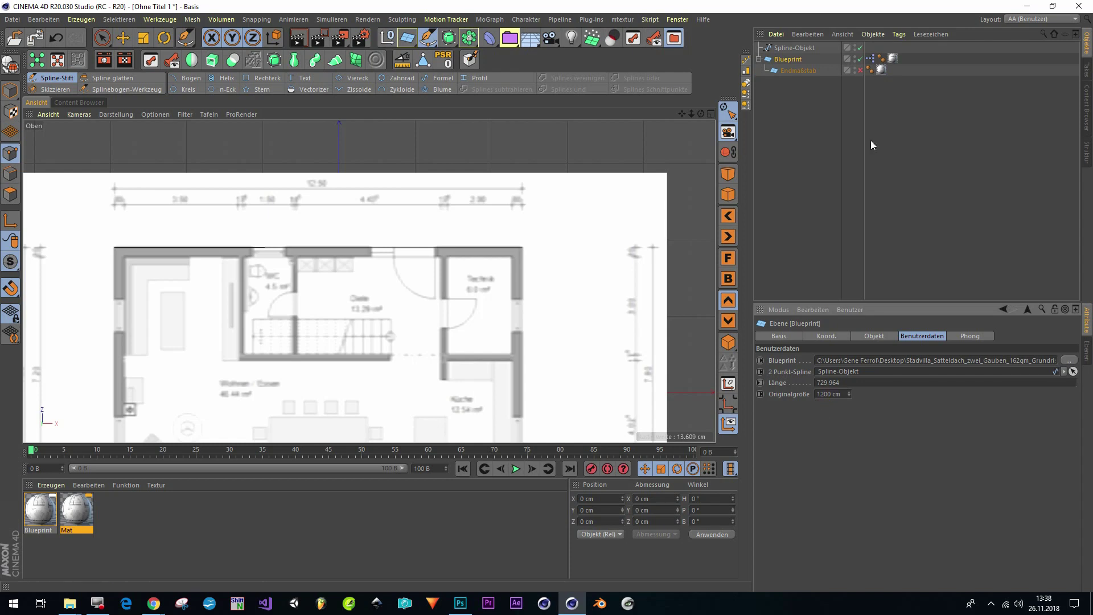
Unhide Endmaßstab, move it out of the Blueprint hierarchy, and delete Blueprint.
left_click(860, 70)
scroll(475, 252, "down", 4)
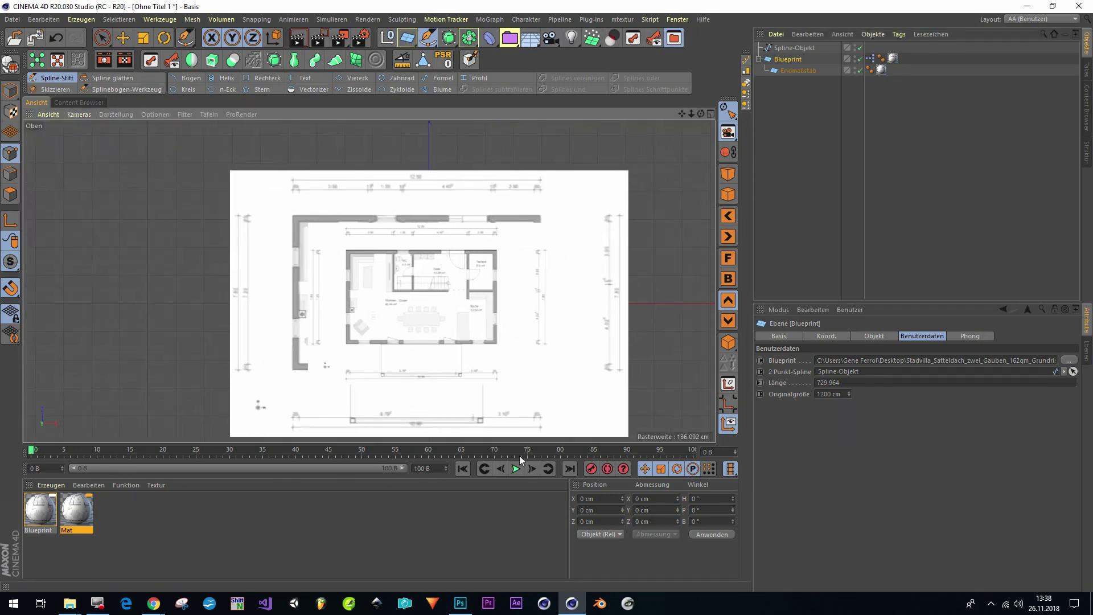
left_click(797, 69)
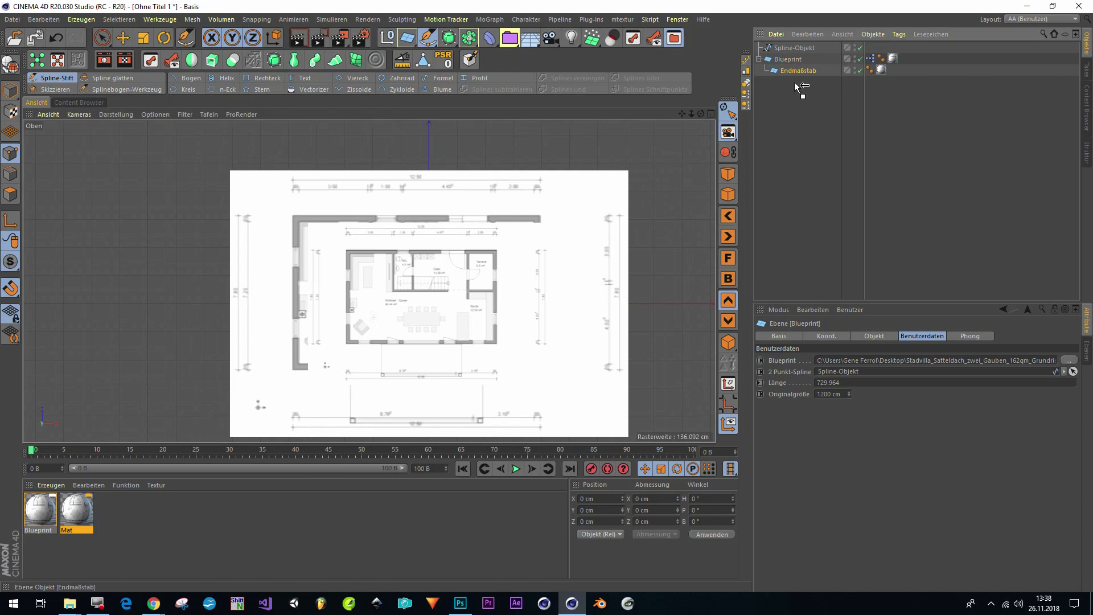
left_click_drag(790, 99, 790, 94)
left_click(791, 58)
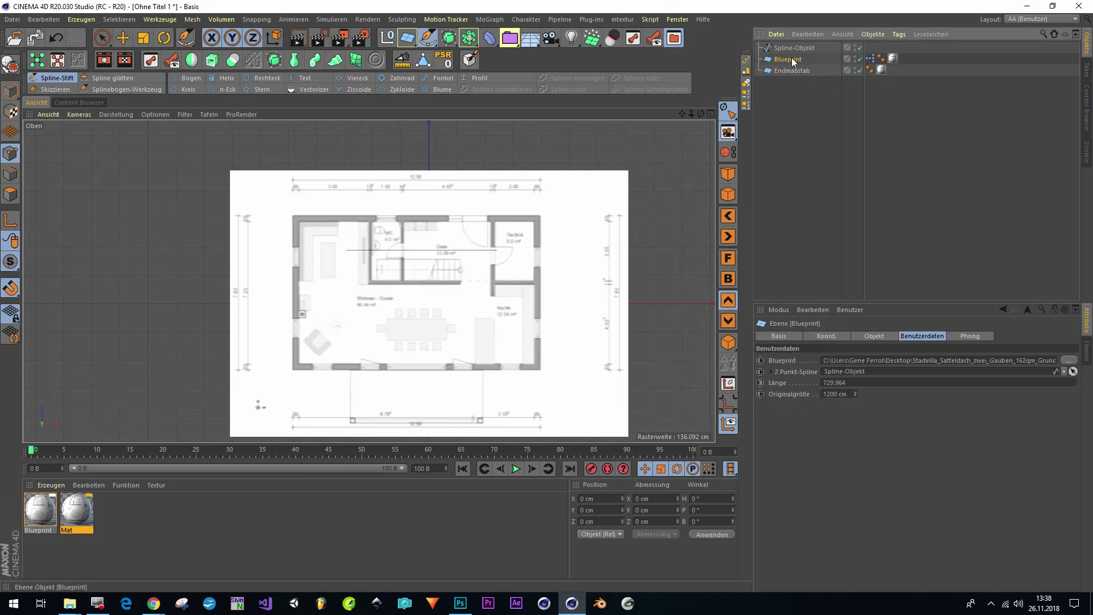
key("Delete")
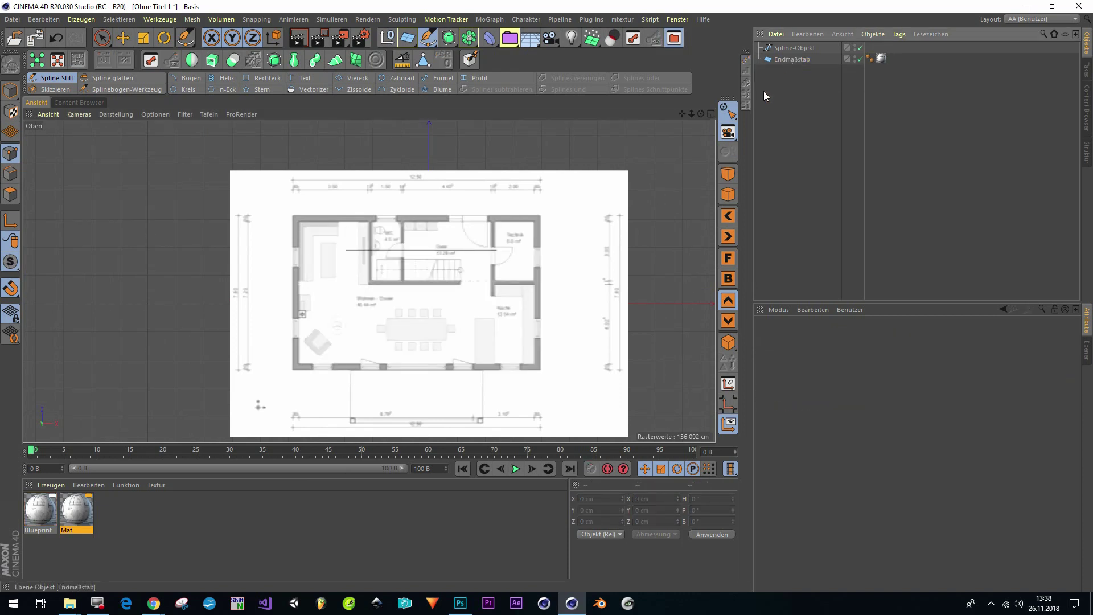
Start a Messen & Konstruieren measurement at the plan's top-left wall corner.
scroll(411, 275, "up", 2)
middle_click_drag(411, 276, 390, 293, "alt")
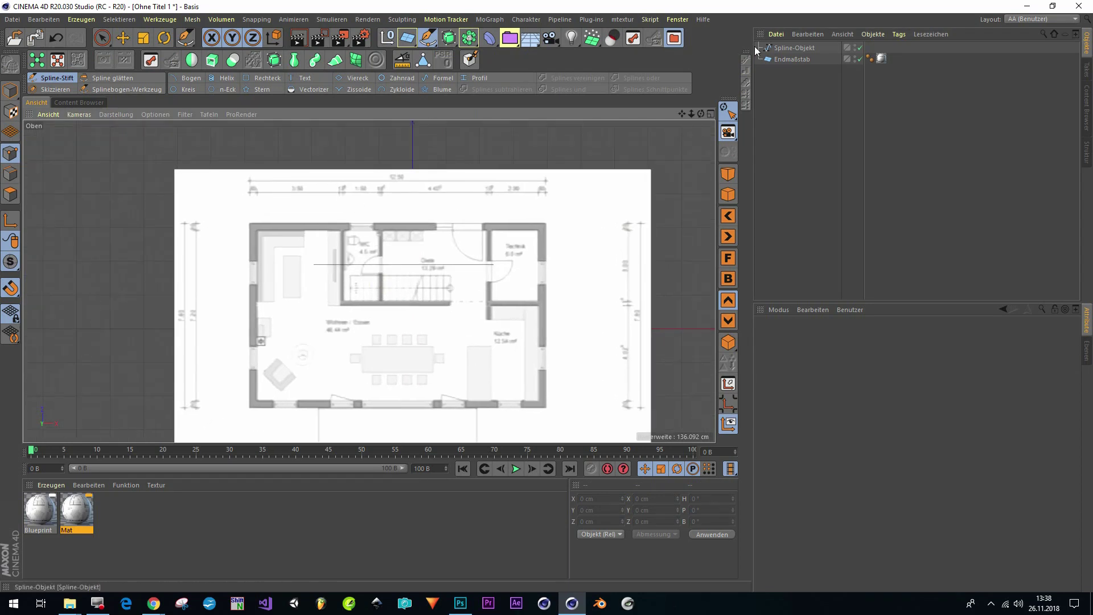
left_click(403, 61)
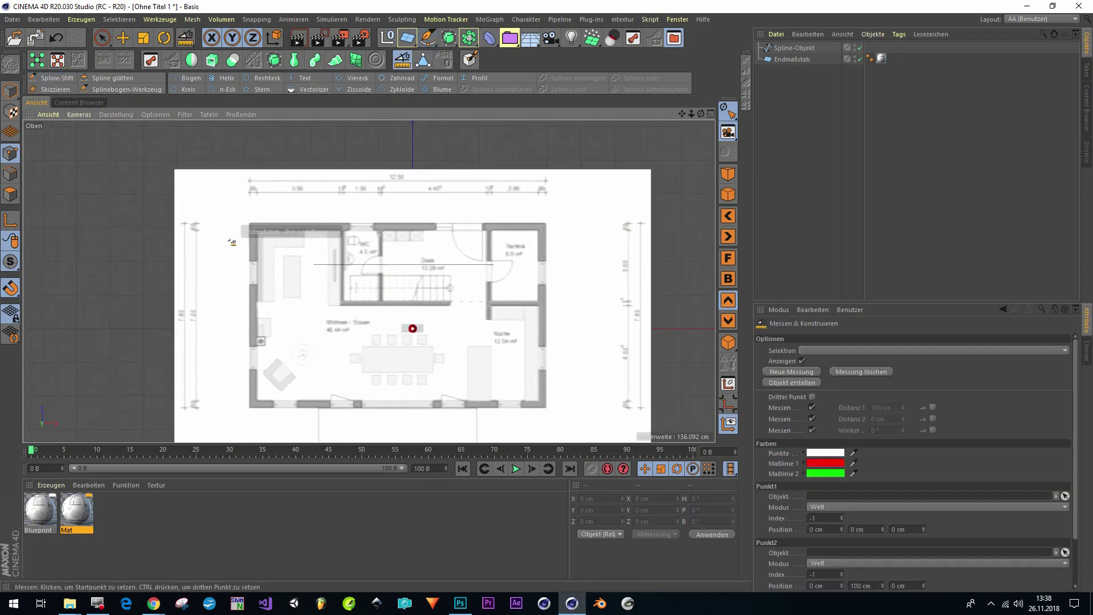
right_click_drag(245, 220, 290, 226, "alt")
scroll(259, 230, "up", 2)
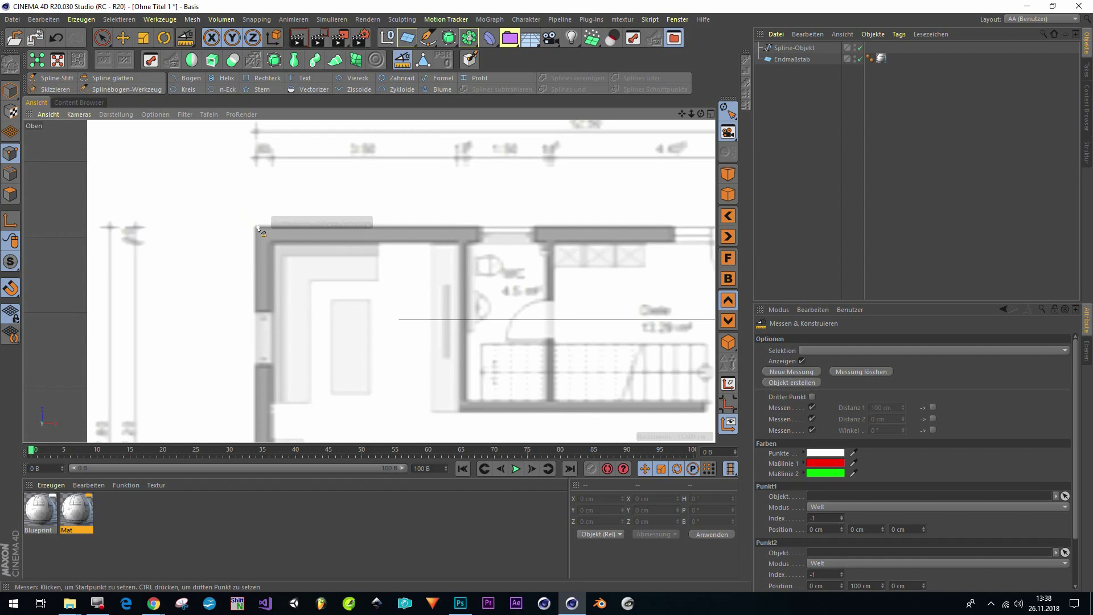
left_click(257, 228)
Finish the measurement at the Technik corner (1198.823 cm) and reselect Endmaßstab.
scroll(460, 249, "down", 5)
middle_click_drag(460, 248, 332, 262, "alt")
scroll(446, 269, "up", 6)
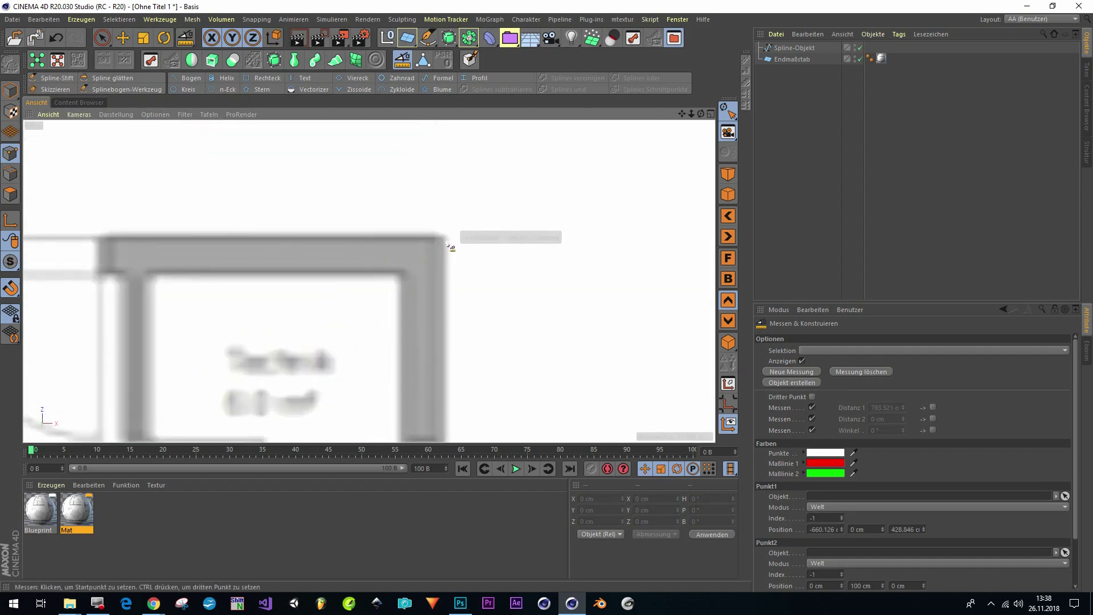
left_click(445, 239)
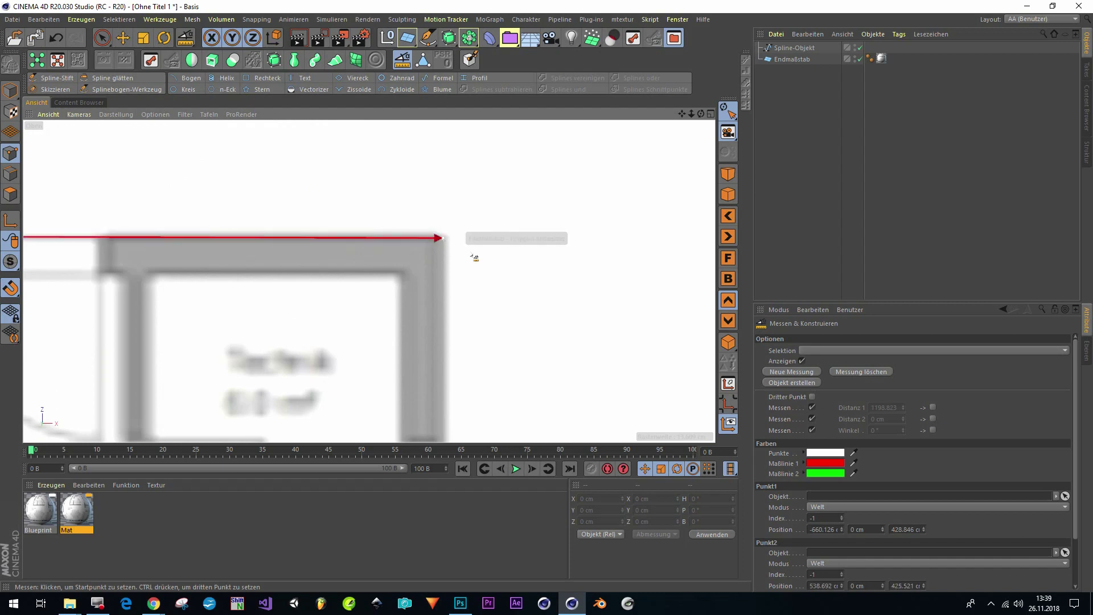
scroll(512, 271, "down", 6)
scroll(404, 272, "up", 4)
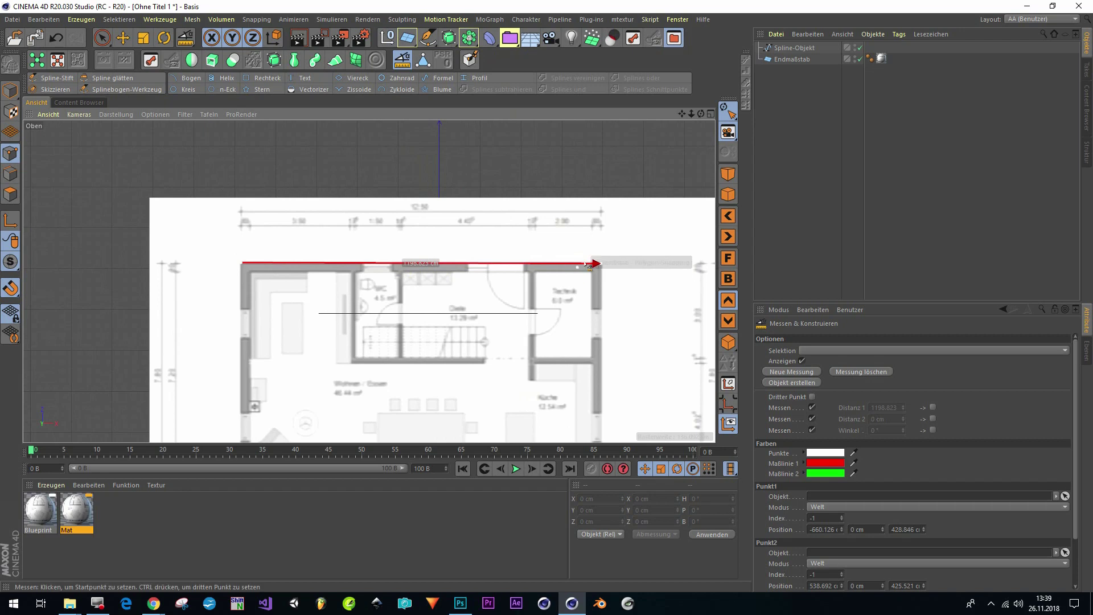
left_click(781, 59)
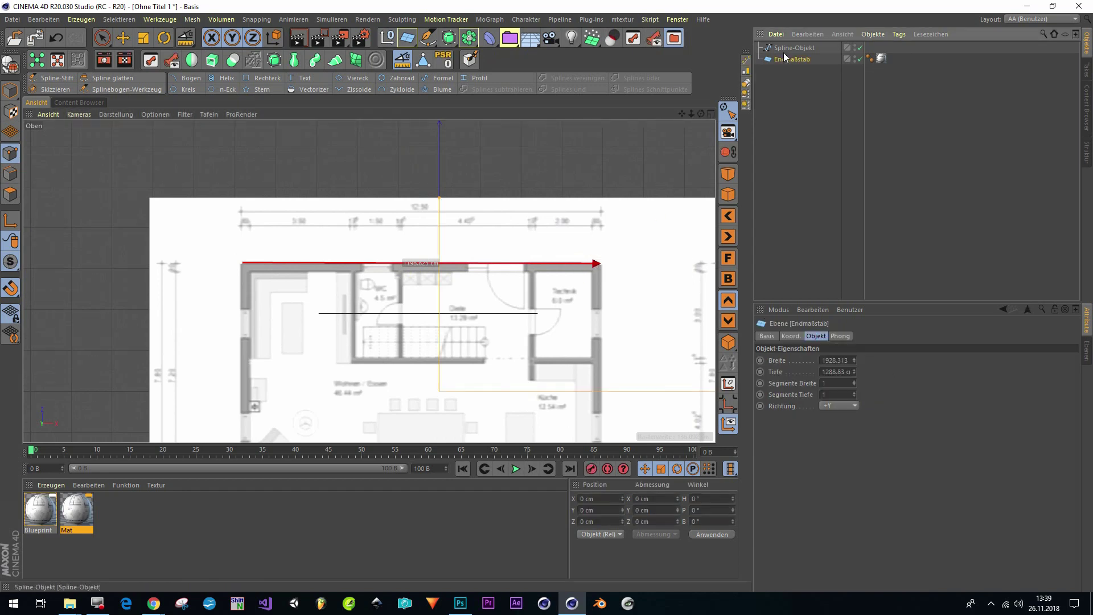
left_click(431, 41)
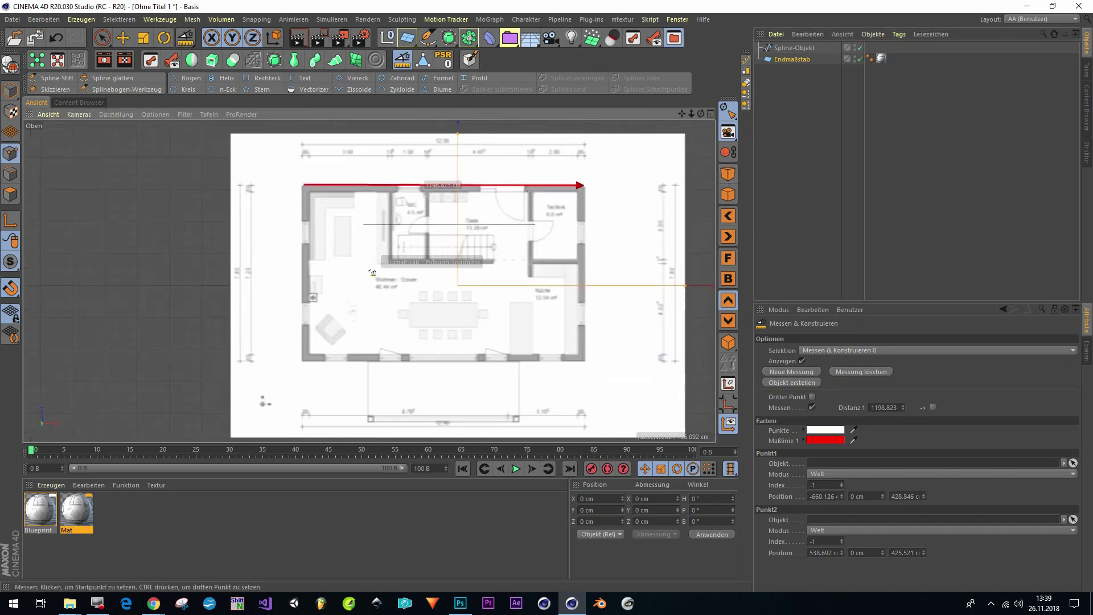
scroll(369, 307, "up", 6)
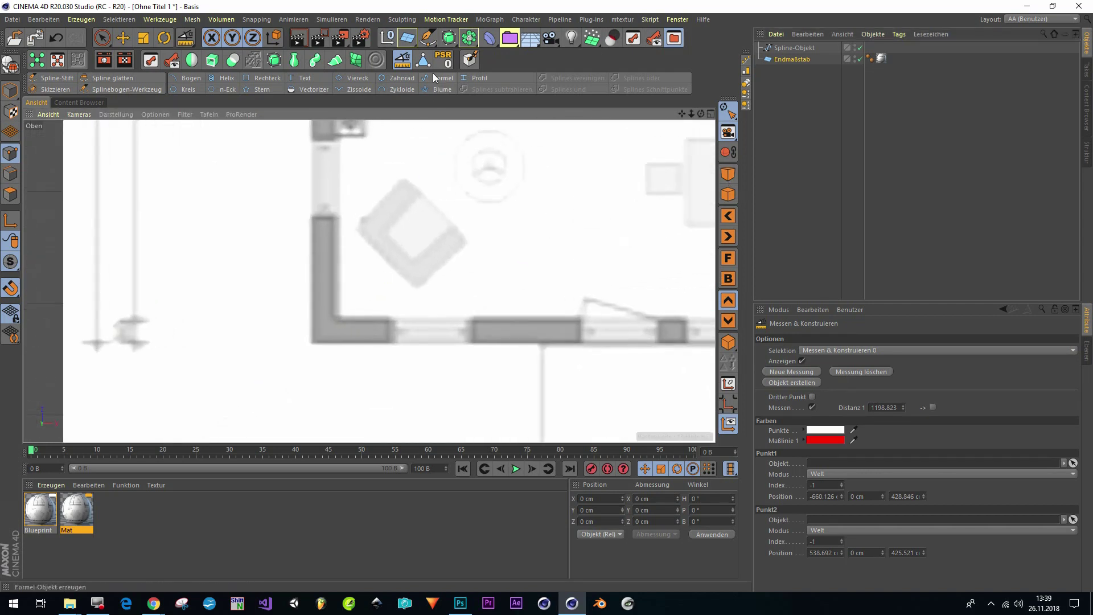
Add a plane with 1 segment and move it onto the plan's wall.
left_click(407, 38)
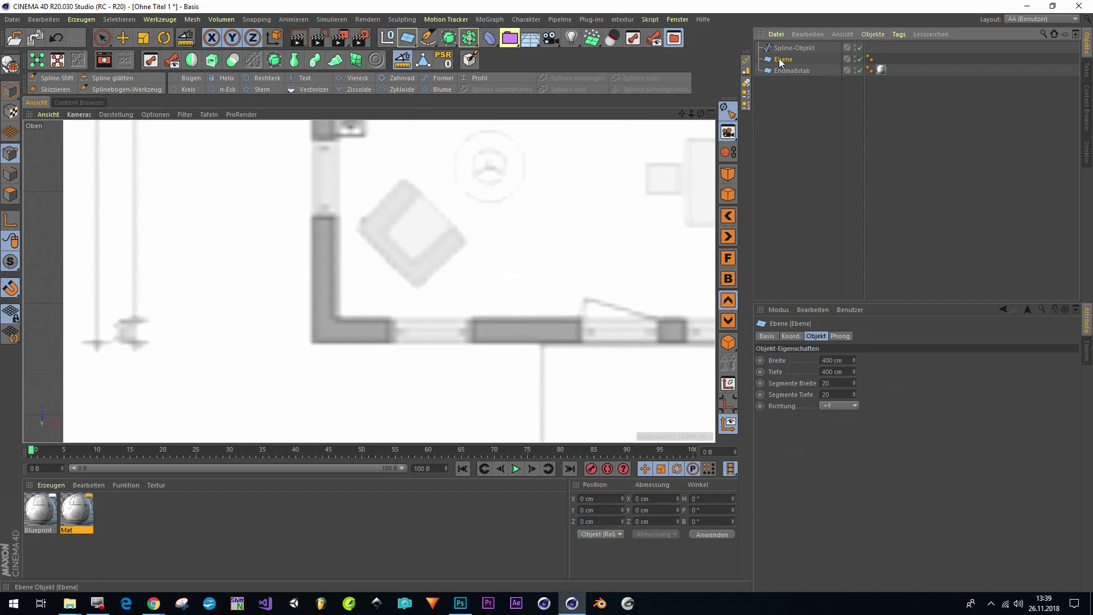
left_click(830, 395)
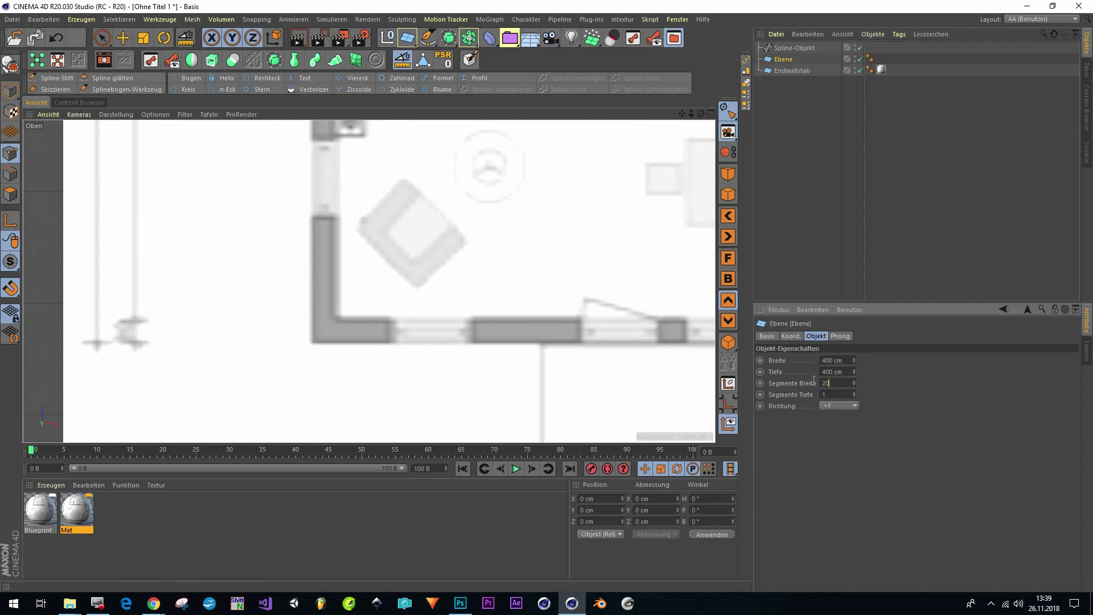
key("e")
left_click_drag(587, 266, 360, 323)
scroll(431, 320, "down", 4)
middle_click_drag(435, 314, 395, 301, "alt")
Enable X-Ray in the Endmaßstab plane's Basis properties so the new plane shows through.
left_click(785, 70)
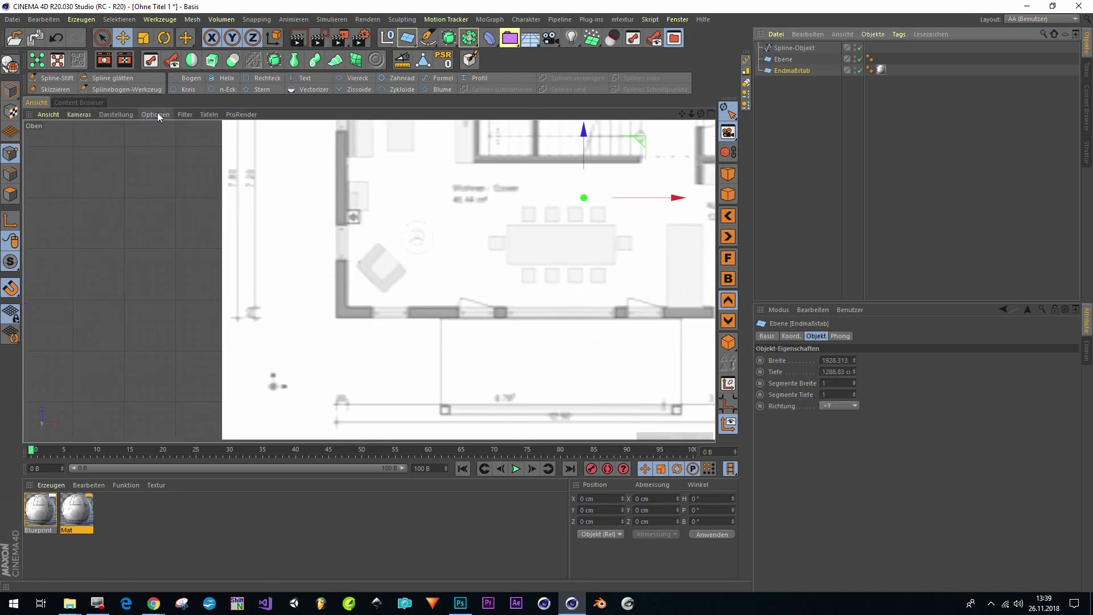
left_click(158, 113)
left_click(773, 74)
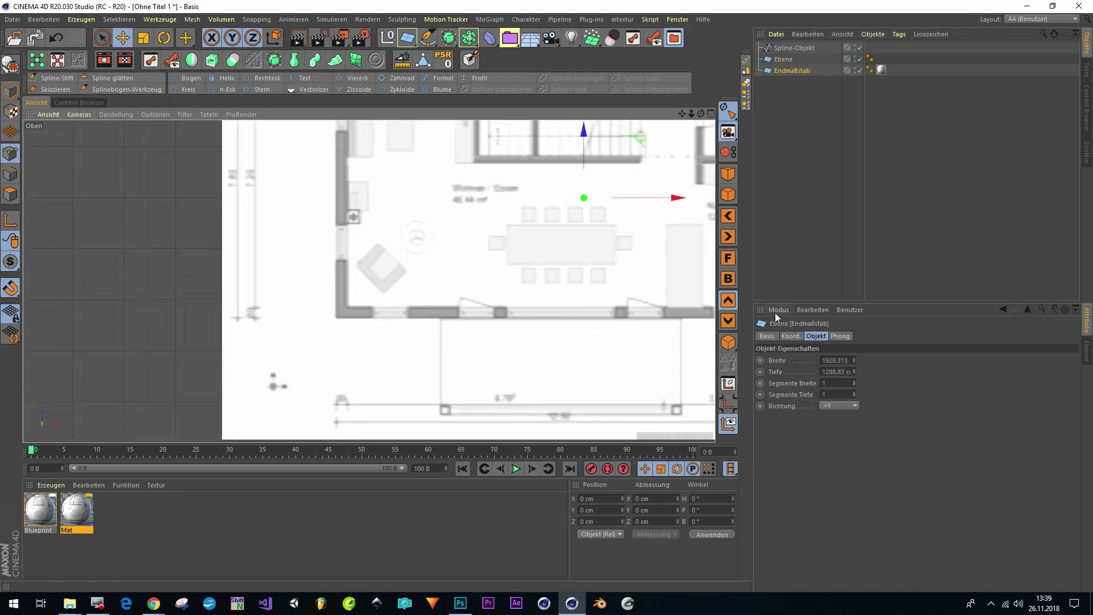
left_click(766, 336)
left_click(841, 435)
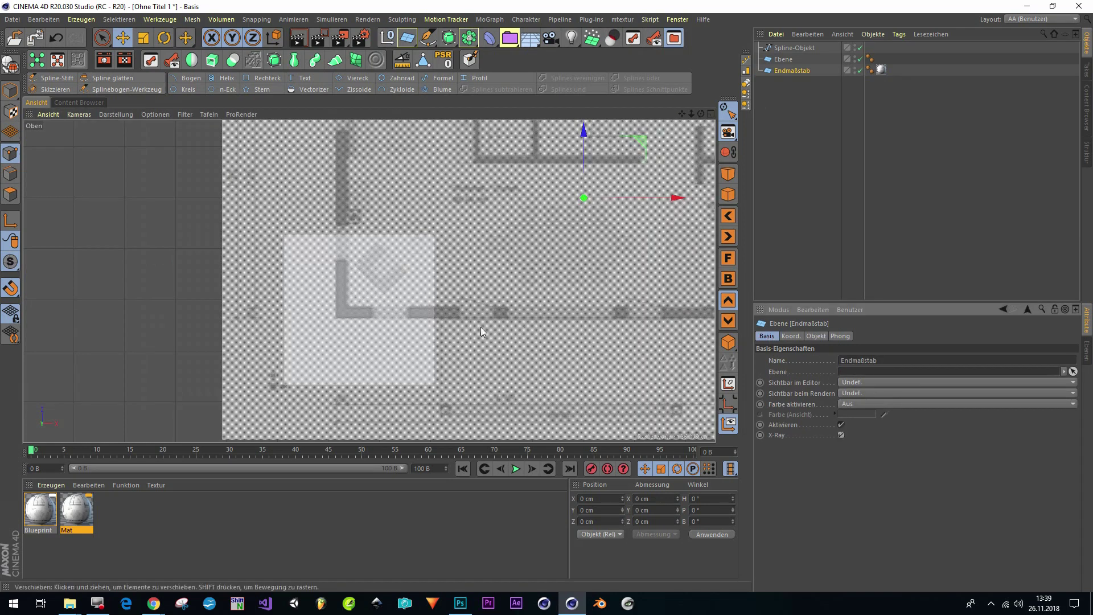
scroll(480, 334, "down", 2)
scroll(393, 316, "up", 5)
scroll(432, 287, "up", 1)
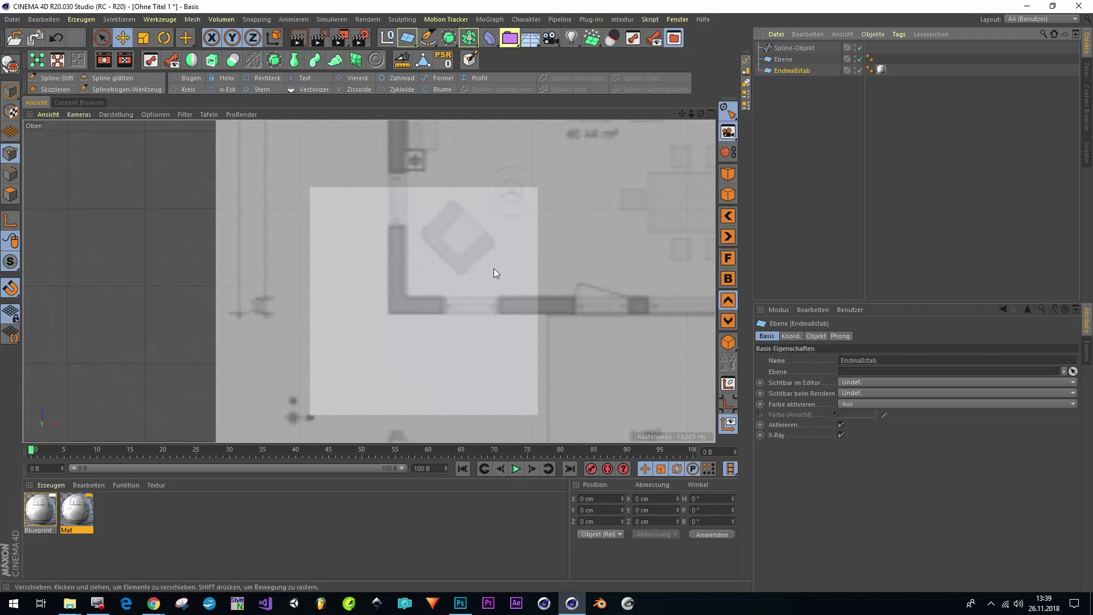
key("t")
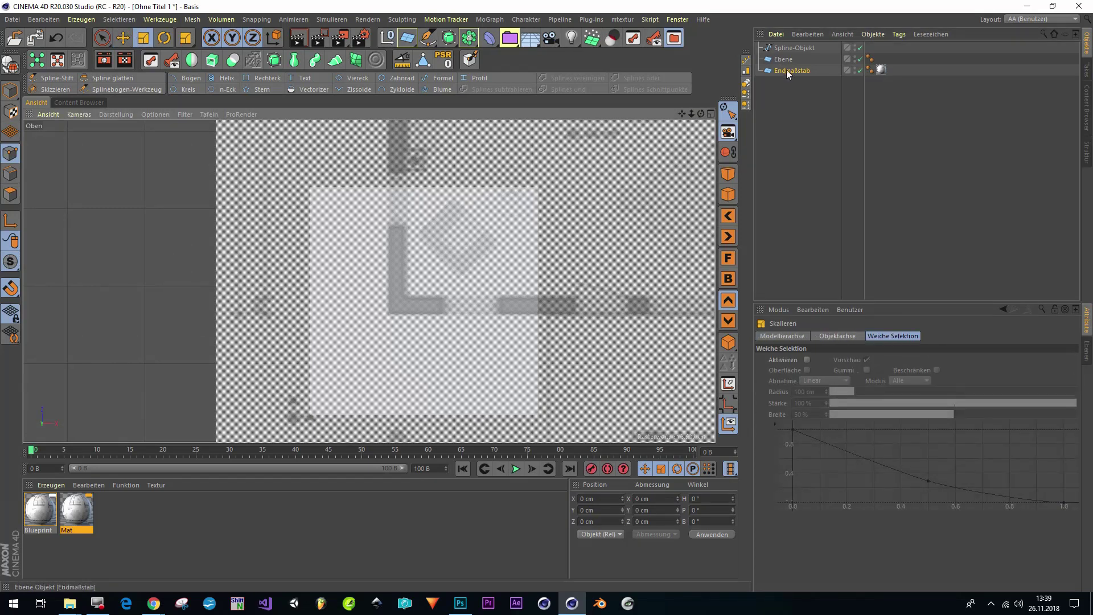
left_click(787, 70)
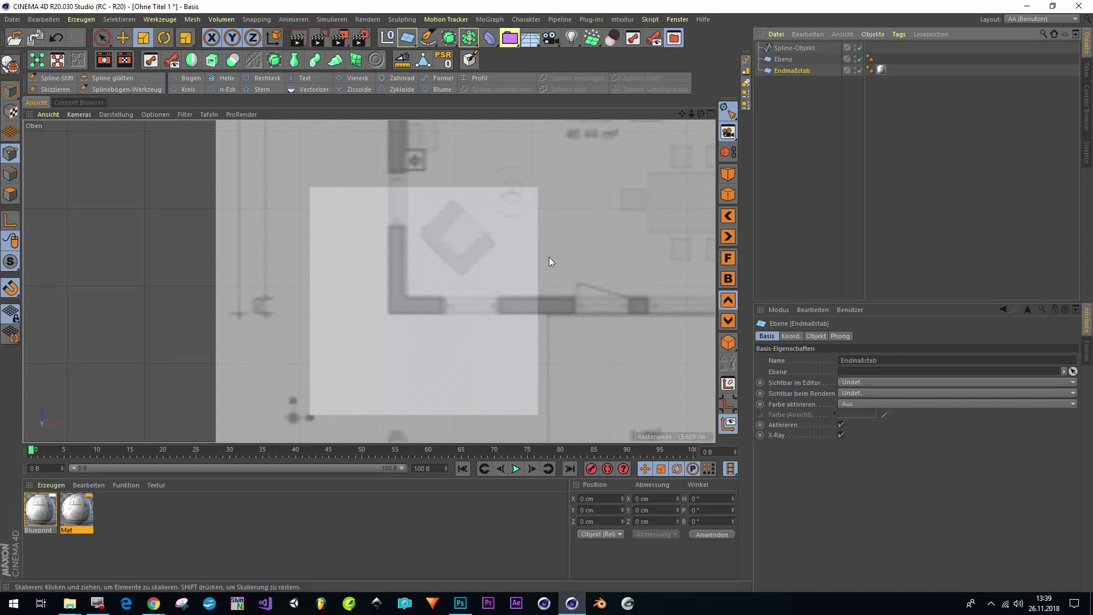
Move and shrink the Ebene plane down onto the plan's lower-left wall corner.
left_click(579, 276)
key("e")
left_click_drag(579, 276, 432, 278)
key("t")
left_click_drag(604, 302, 142, 316)
right_click_drag(143, 317, 471, 275, "alt")
middle_click_drag(500, 278, 471, 257, "alt")
key("e")
left_click_drag(491, 268, 439, 288)
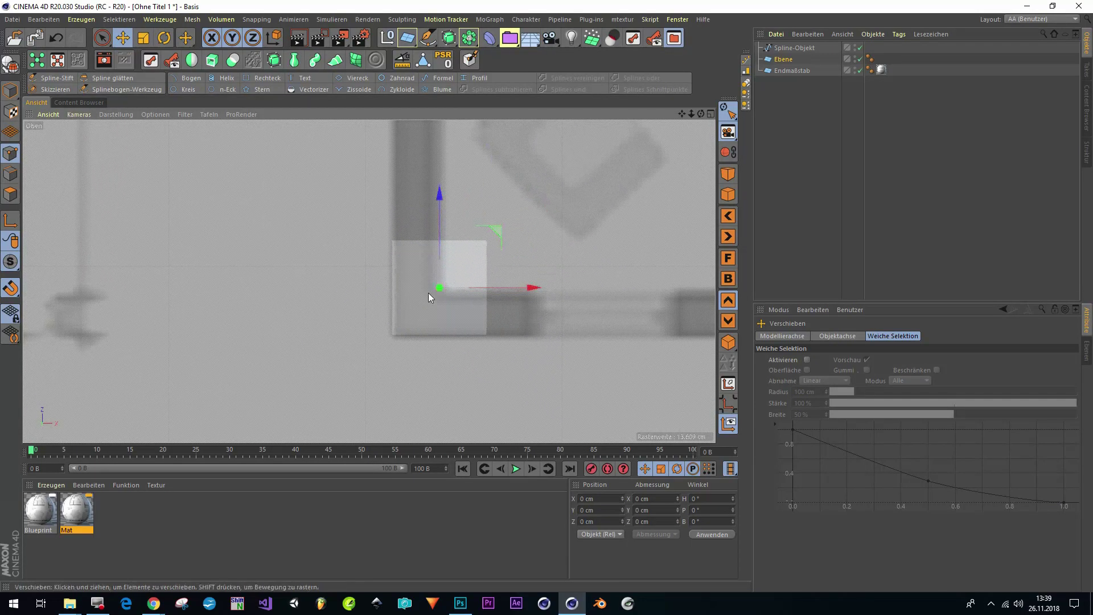
right_click_drag(430, 293, 576, 330, "alt")
key("t")
left_click_drag(599, 346, 414, 335)
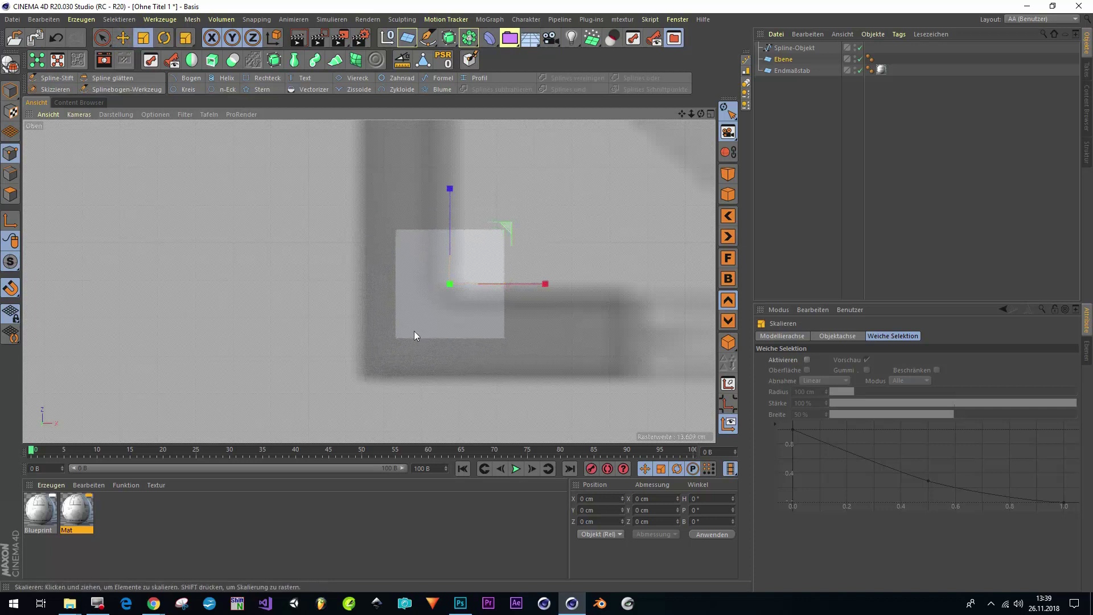
Set the Ebene plane's Breite and Tiefe to 30 cm and move it onto the corner.
left_click(782, 59)
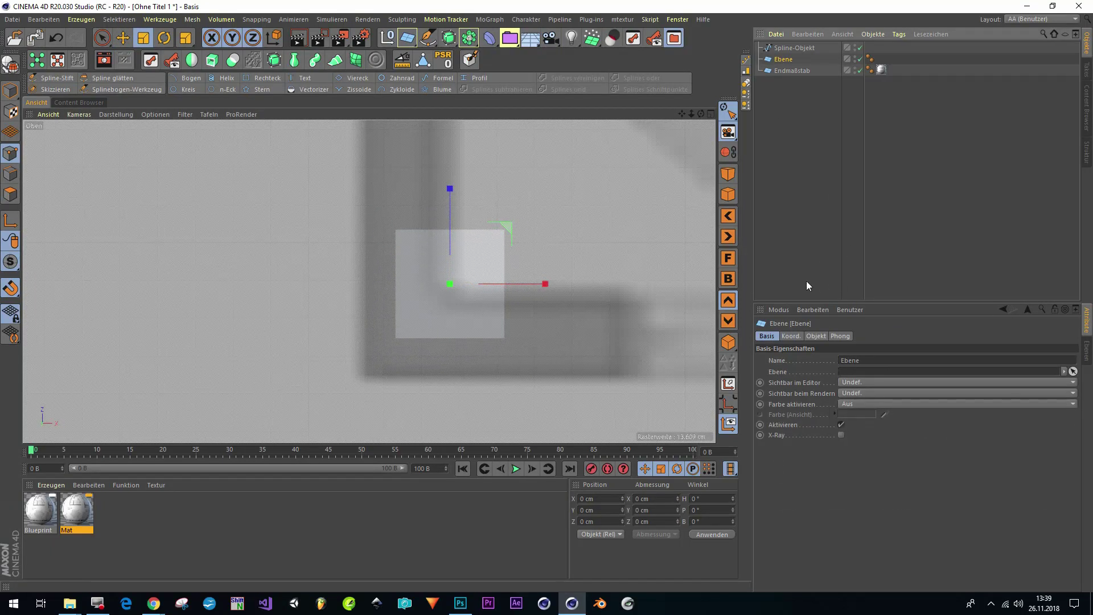
left_click(818, 335)
left_click(835, 371)
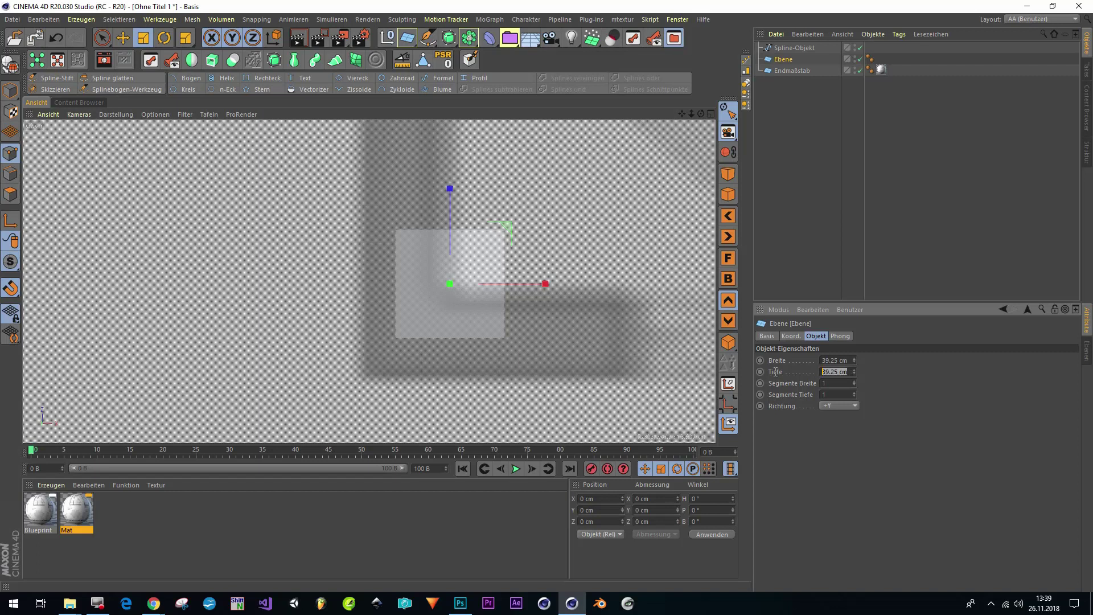
type("30")
left_click(847, 360)
type("30")
key("Return")
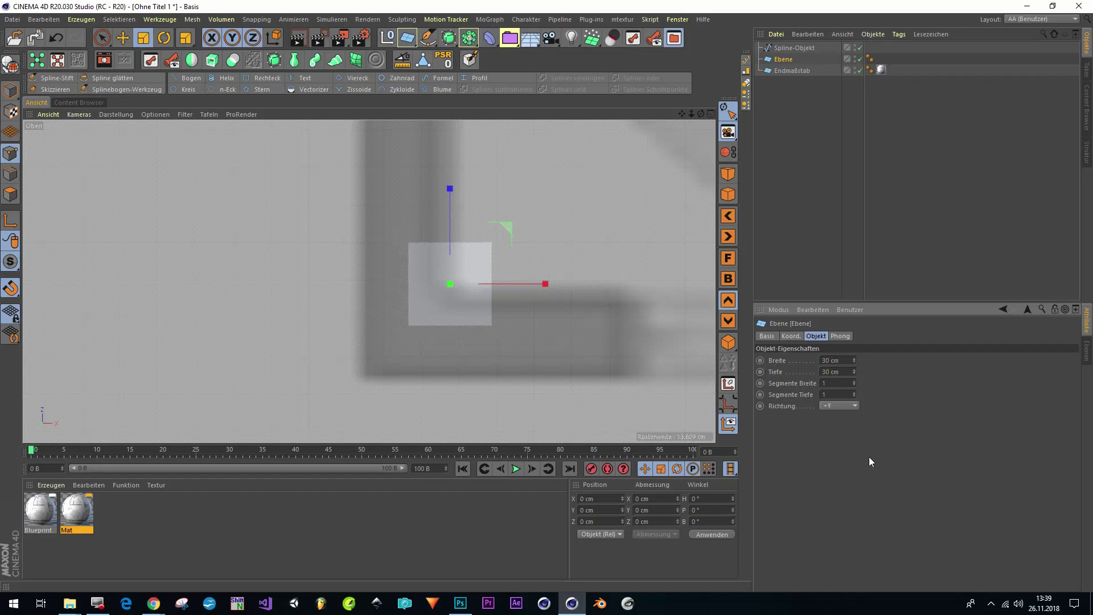
key("e")
left_click_drag(510, 234, 469, 275)
Check the Blueprint material's texture preview size, then snap the square onto the wall corner.
double_click(63, 510)
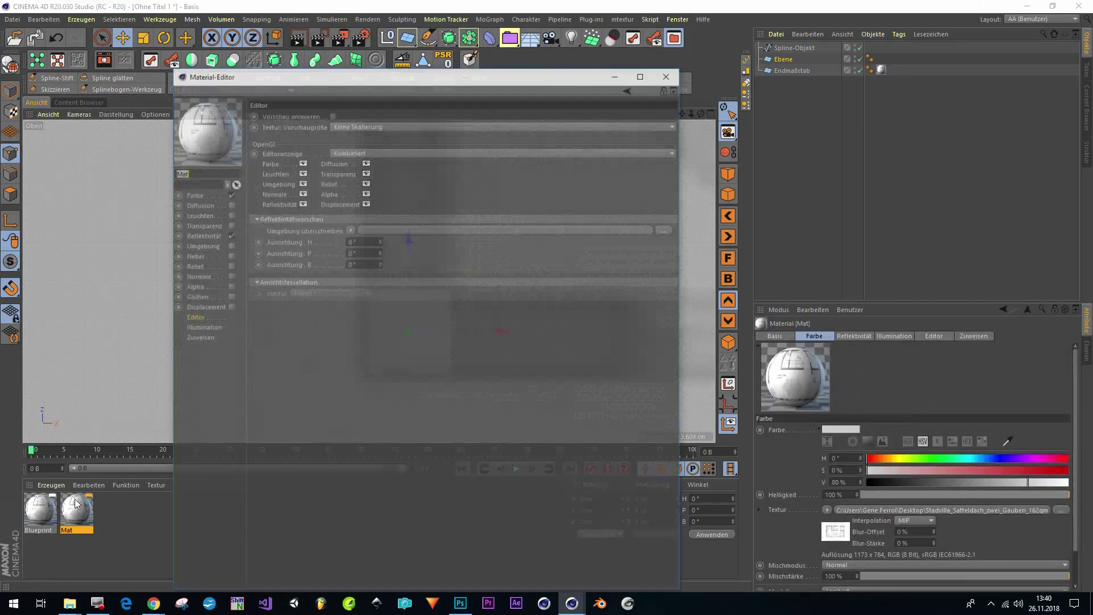
left_click(40, 509)
left_click(366, 125)
left_click(374, 153)
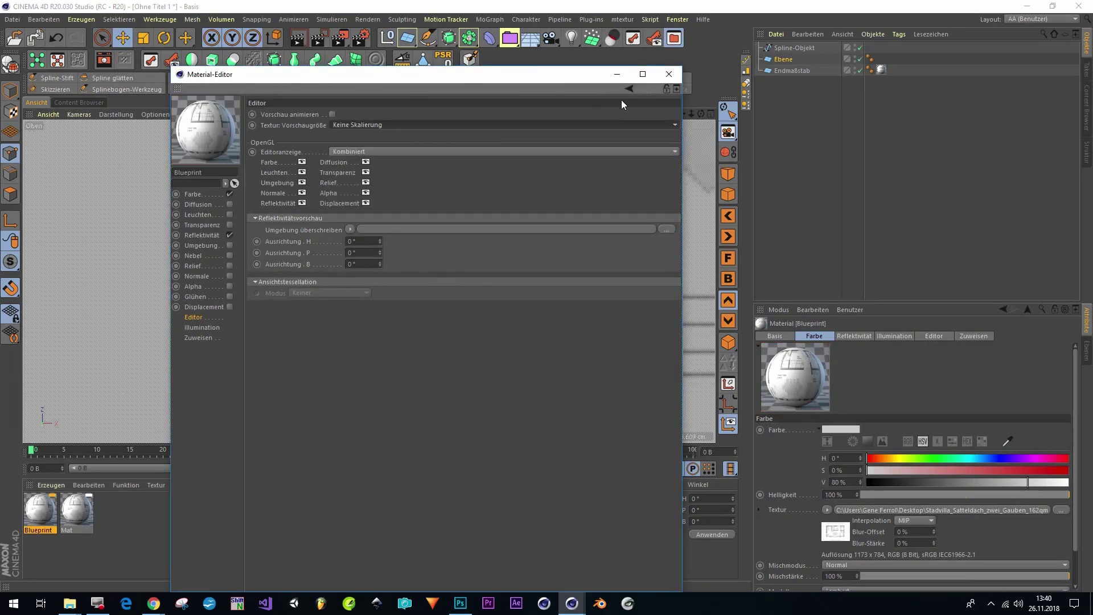
left_click(669, 74)
left_click_drag(471, 274, 461, 274)
scroll(418, 299, "down", 10)
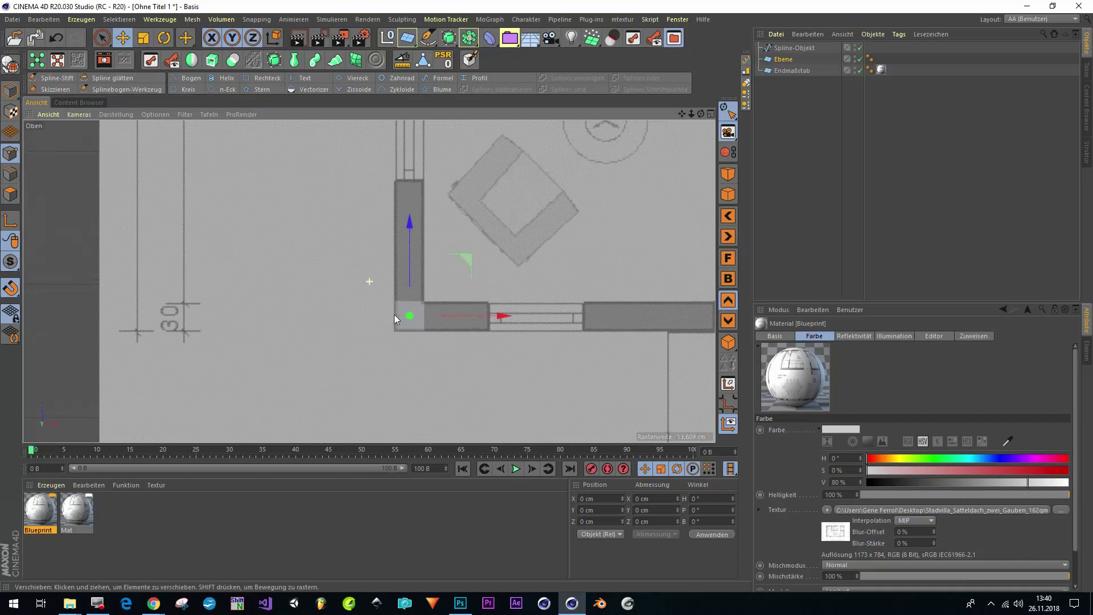
scroll(434, 314, "up", 6)
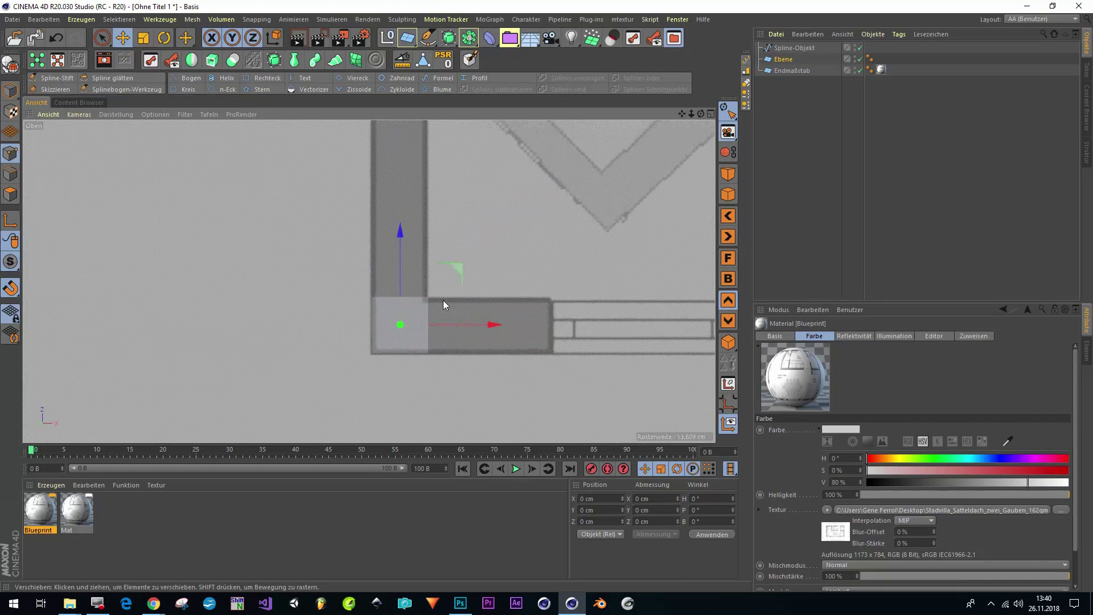
scroll(447, 309, "down", 6)
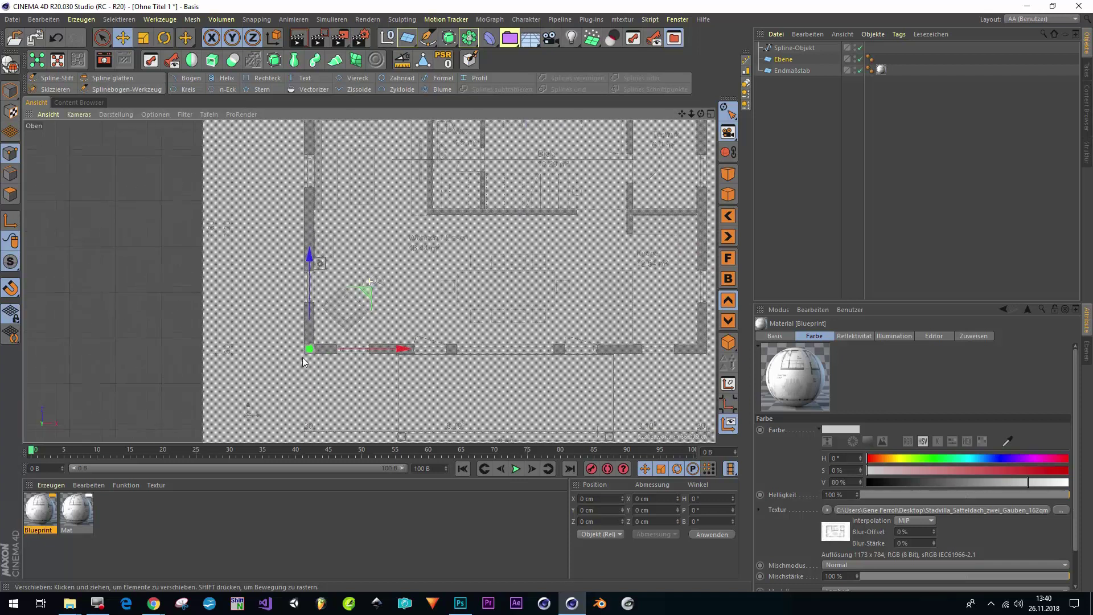
scroll(323, 363, "down", 6)
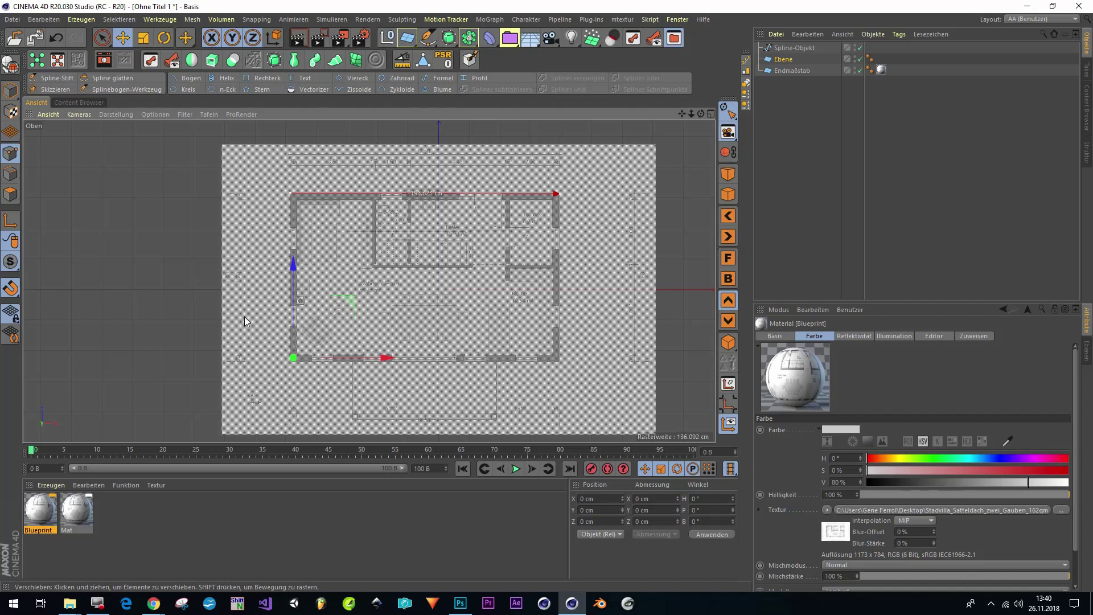
scroll(302, 364, "up", 10)
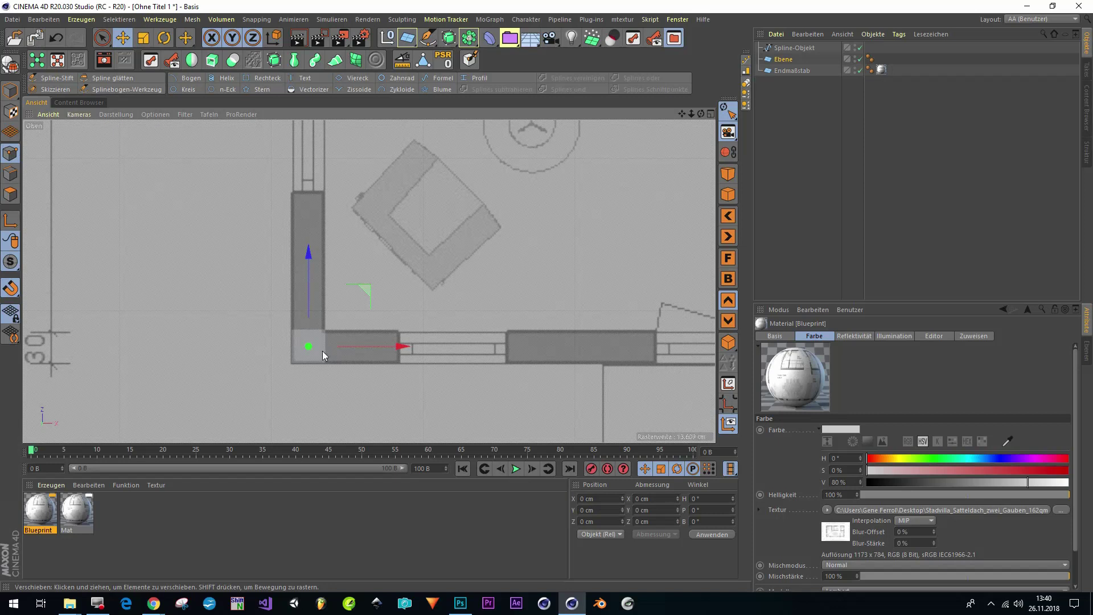
scroll(322, 353, "up", 4)
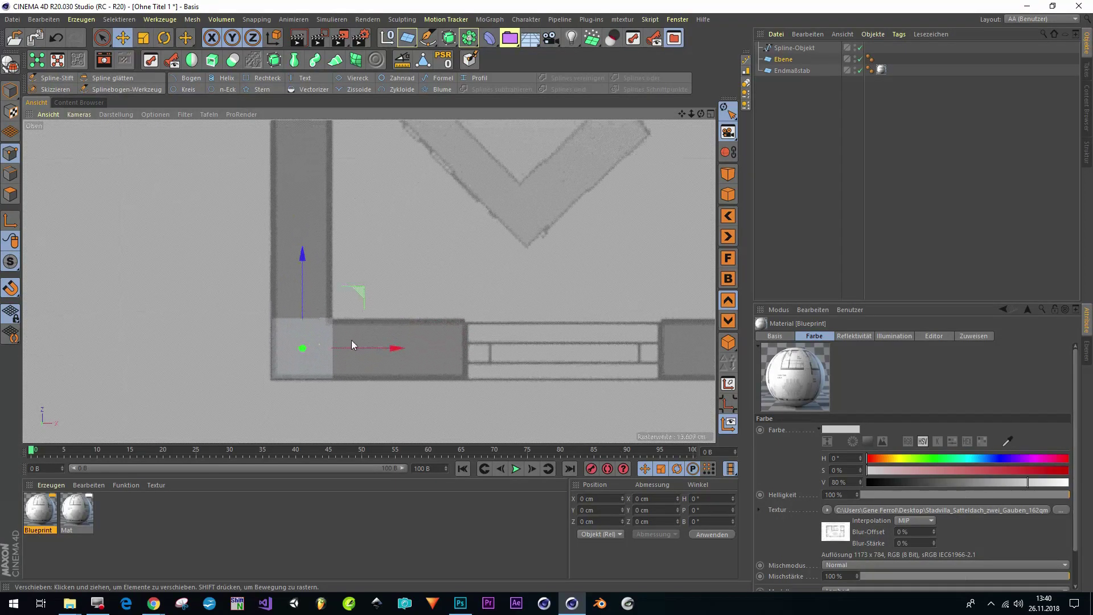
right_click_drag(313, 337, 354, 300, "alt")
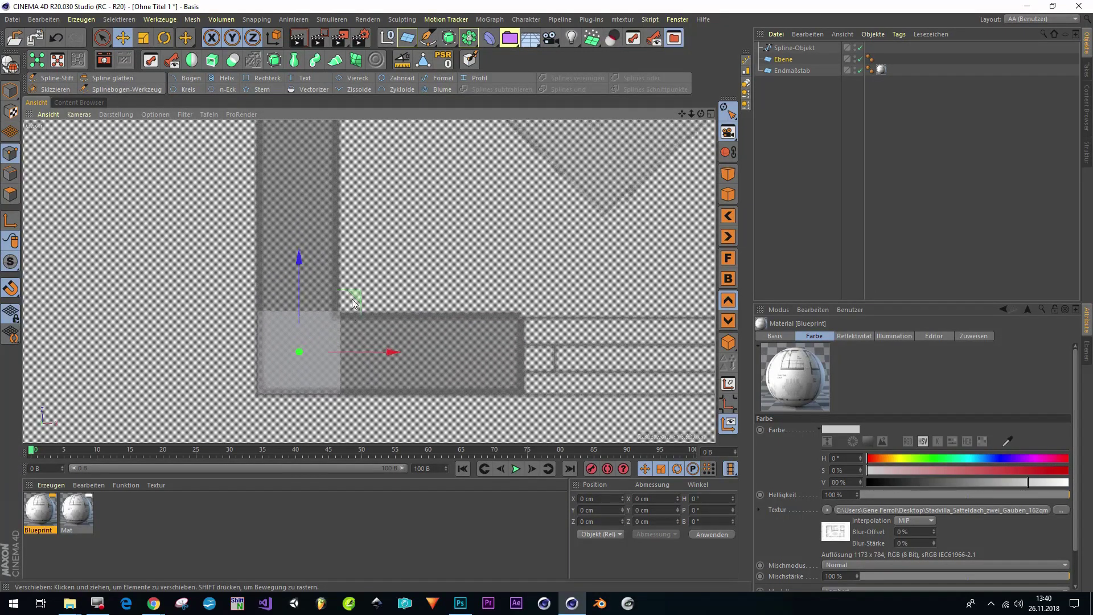
right_click_drag(420, 261, 361, 280, "alt")
middle_click_drag(380, 279, 356, 317, "alt")
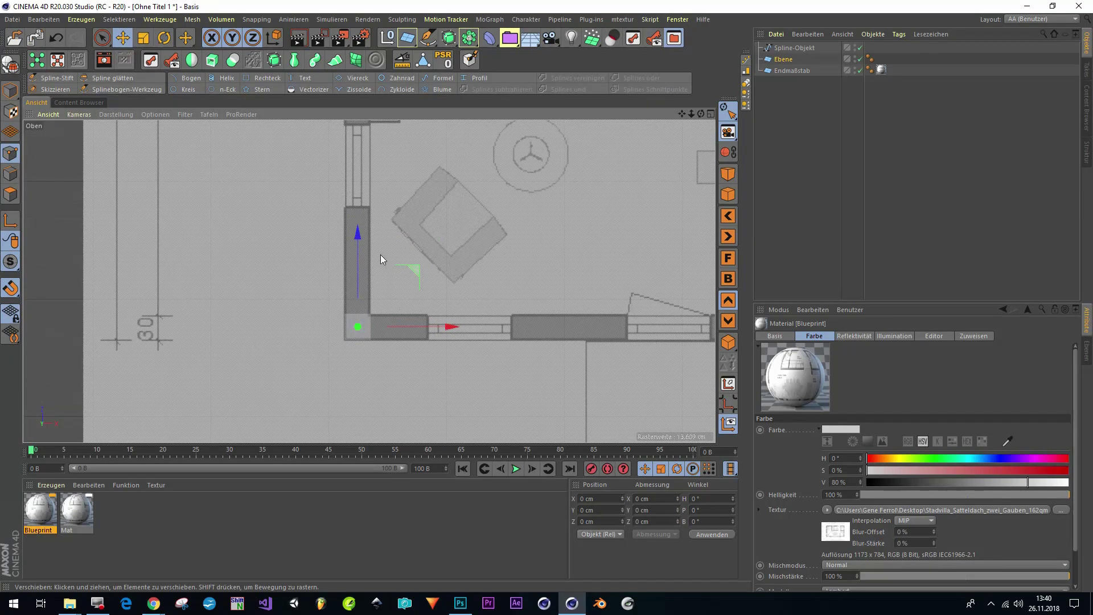
scroll(373, 313, "up", 3)
right_click_drag(351, 316, 317, 315, "alt")
middle_click_drag(353, 309, 351, 348, "alt")
right_click_drag(351, 348, 330, 348, "alt")
middle_click_drag(331, 349, 326, 352, "alt")
mouse_move(325, 352)
right_mouse_down("alt")
mouse_move(340, 355)
mouse_move(321, 362)
right_mouse_up("alt")
middle_click_drag(322, 362, 313, 354, "alt")
right_click_drag(313, 354, 323, 354, "alt")
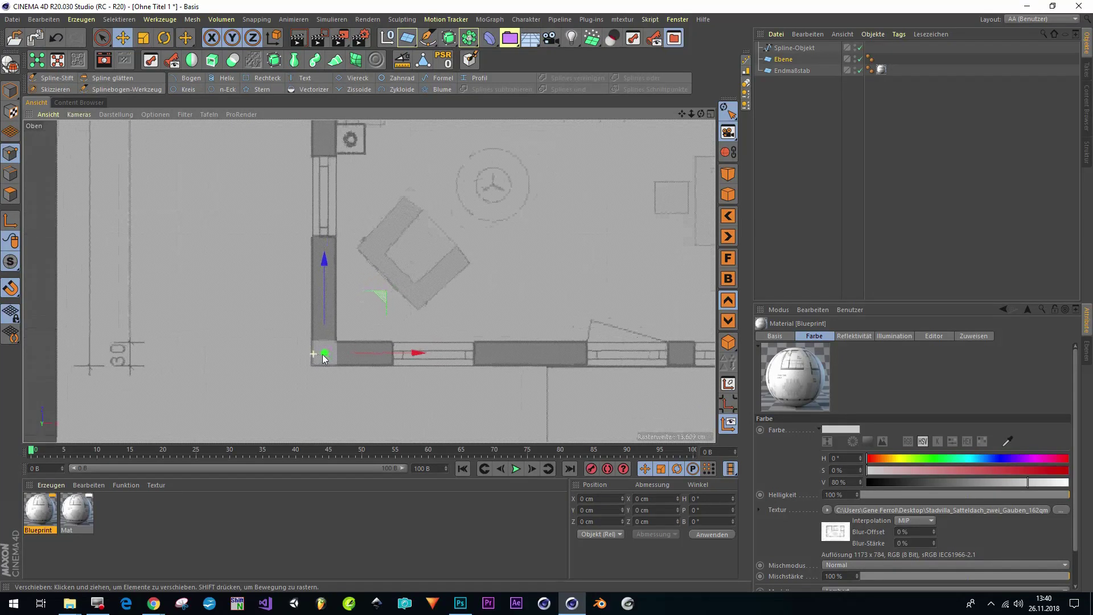
scroll(322, 358, "down", 3)
scroll(288, 364, "down", 3)
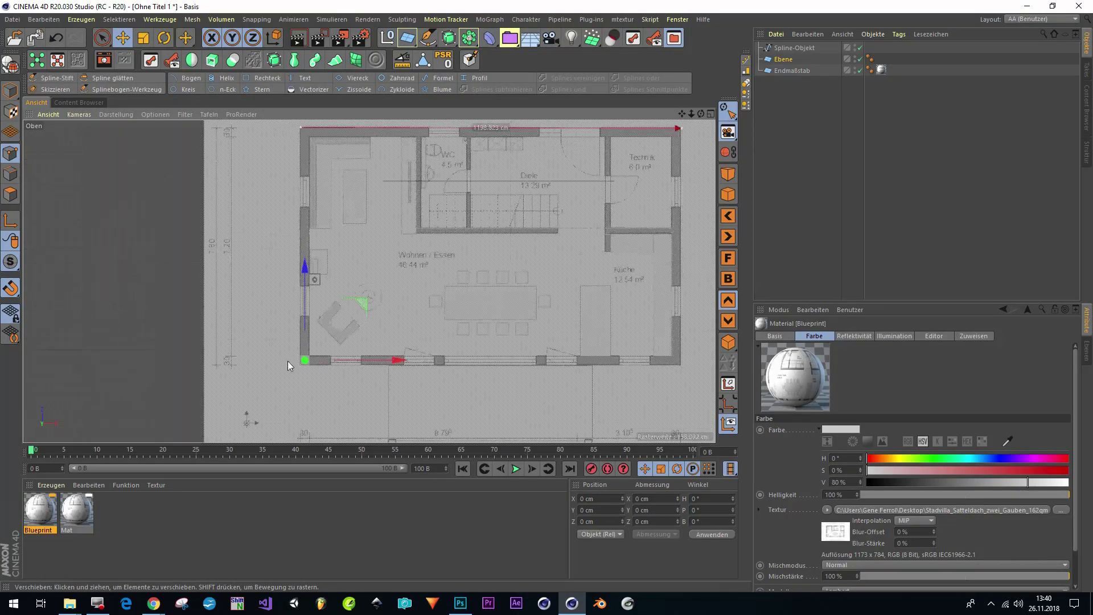
scroll(288, 365, "down", 1)
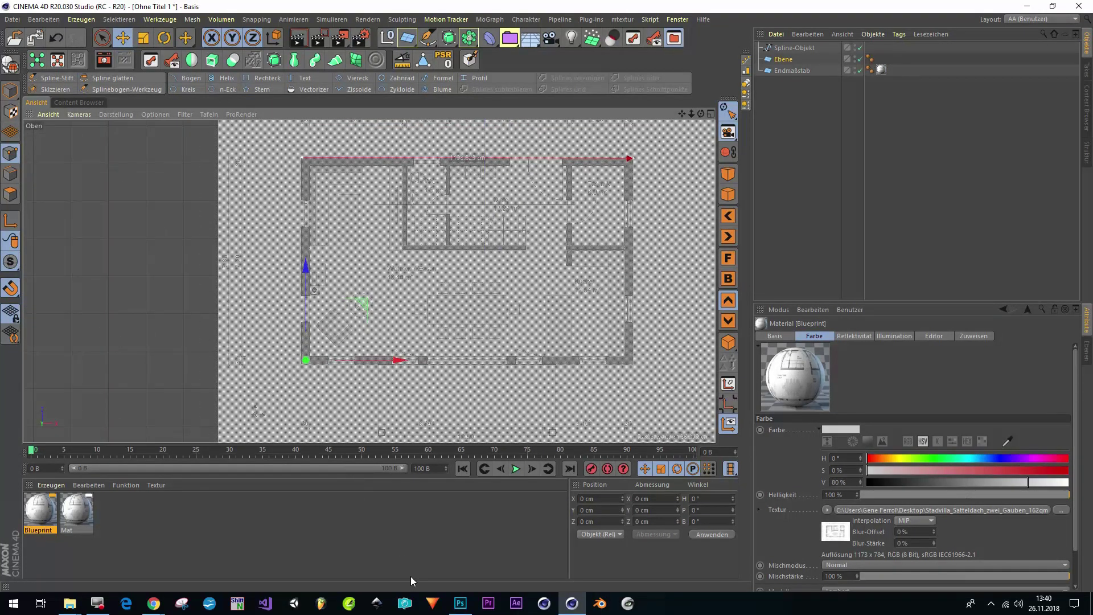